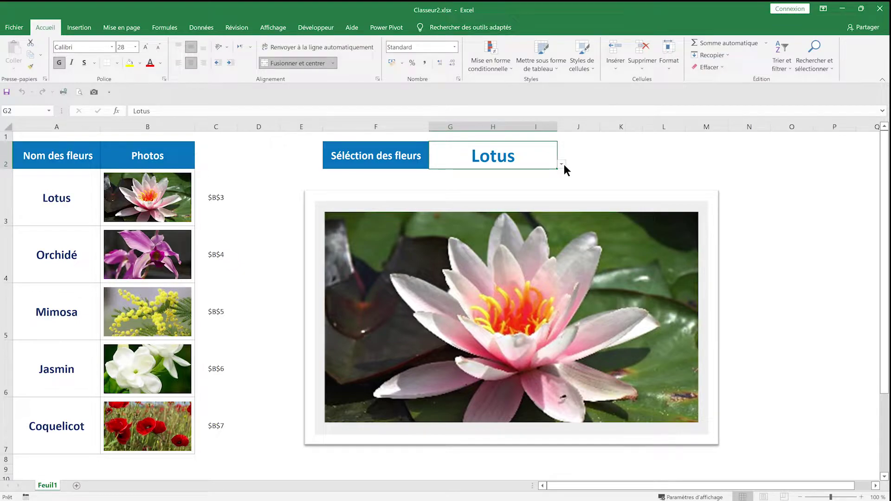
Switch the G2 selector through Orchidé, Mimosa, Jasmin, Coquelicot and back to Mimosa.
{"action": "left_click", "coordinate": [563, 164]}
{"action": "left_click", "coordinate": [444, 181]}
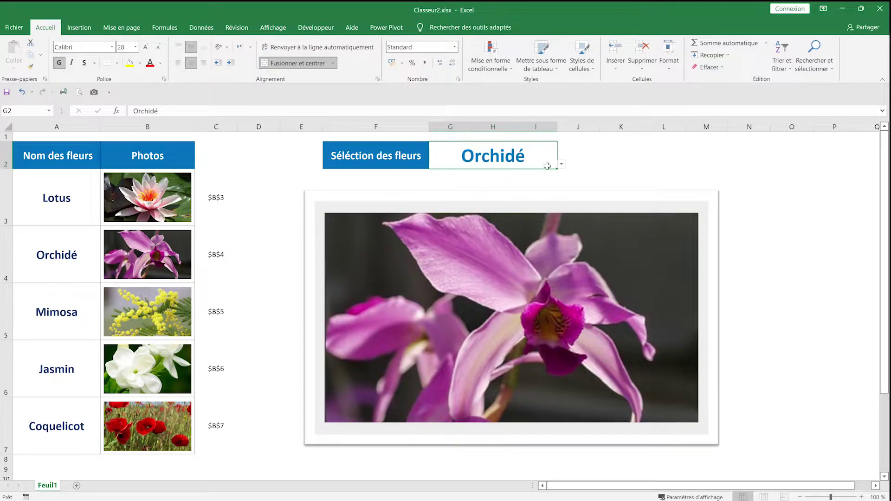
{"action": "left_click", "coordinate": [561, 163]}
{"action": "left_click", "coordinate": [488, 190]}
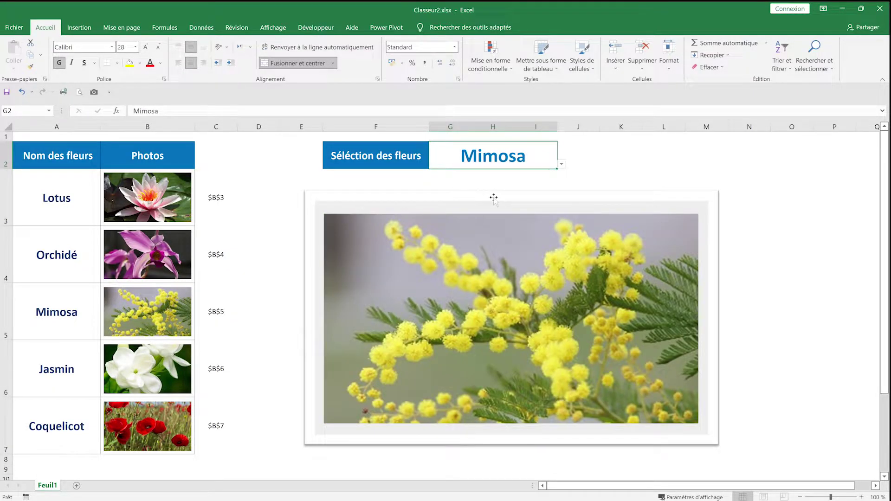
{"action": "left_click", "coordinate": [562, 164]}
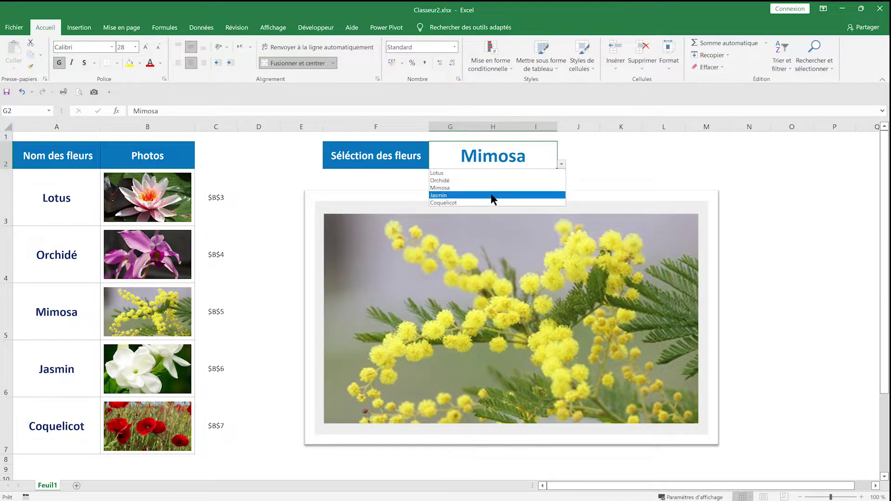
{"action": "left_click", "coordinate": [491, 194]}
{"action": "left_click", "coordinate": [561, 165]}
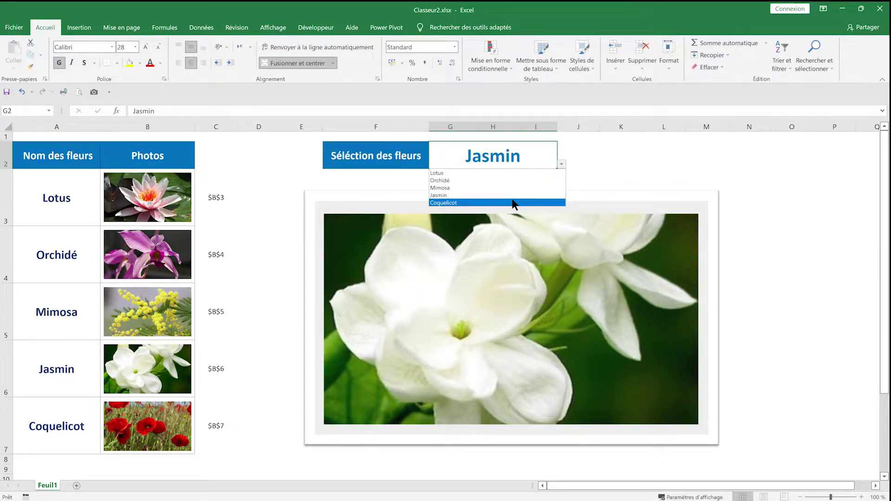
{"action": "left_click", "coordinate": [511, 202]}
{"action": "left_click", "coordinate": [560, 165]}
{"action": "left_click", "coordinate": [519, 187]}
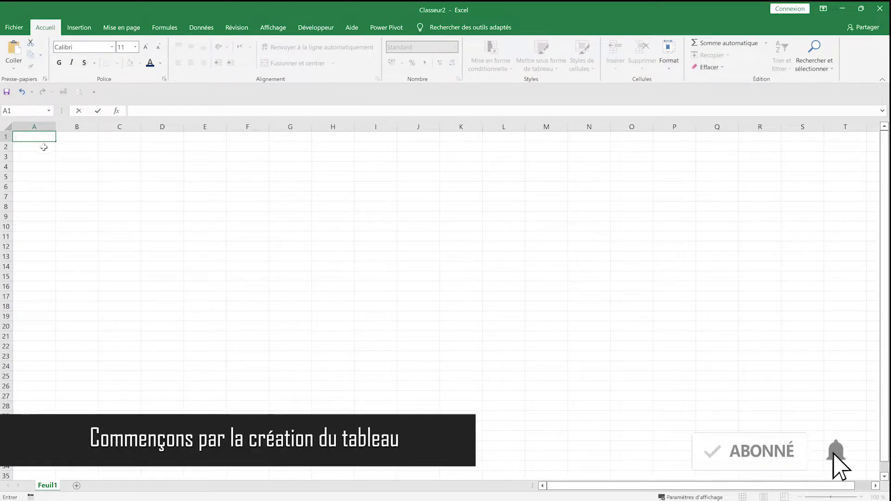
Enter headers 'Nom des fleurs' and 'Photos' in A1:B1 and autofit columns A and B.
{"action": "type", "text": "Nom"}
{"action": "type", "text": " des f"}
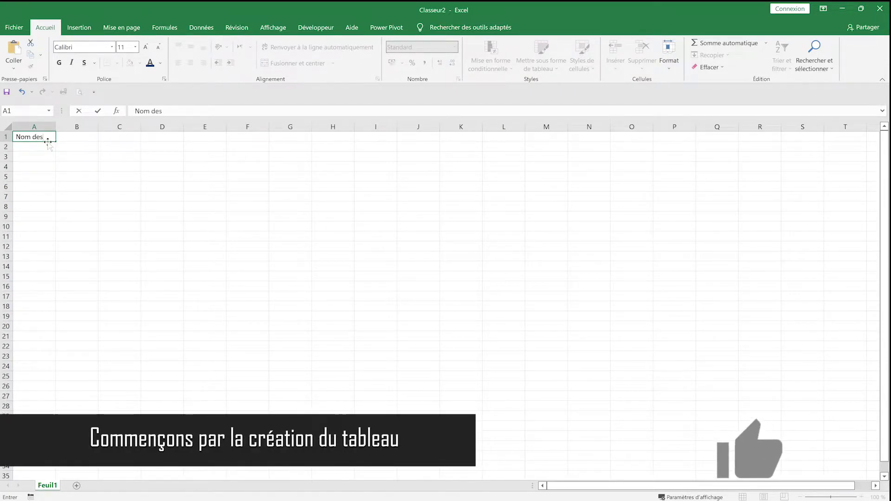
{"action": "type", "text": "leurs"}
{"action": "key", "text": "Tab"}
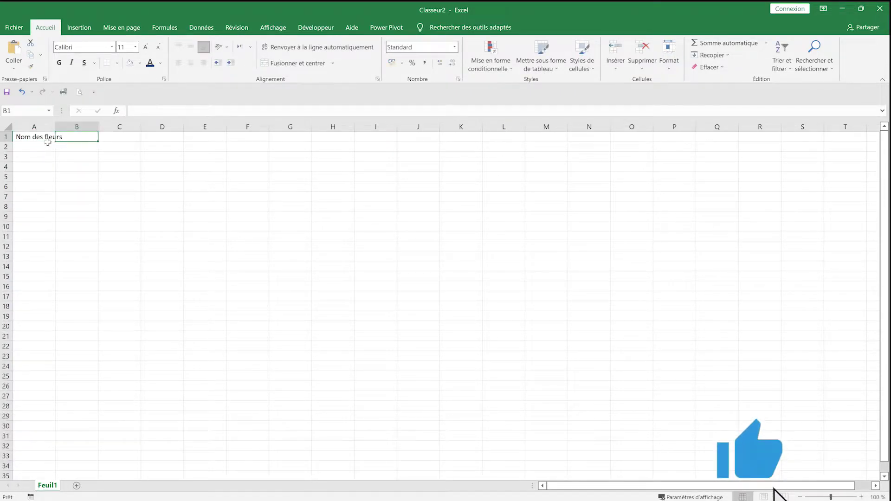
{"action": "type", "text": "Photo"}
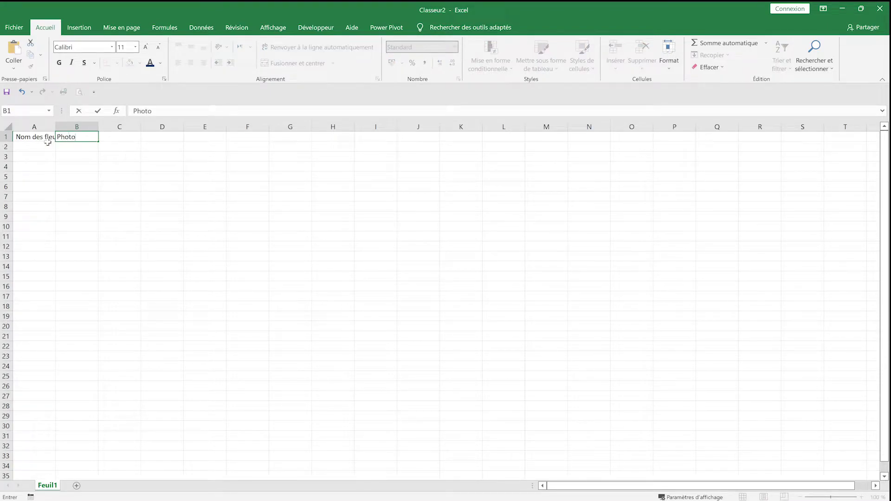
{"action": "type", "text": "s"}
{"action": "key", "text": "Return"}
{"action": "left_click_drag", "start_coordinate": [53, 124], "coordinate": [153, 126]}
{"action": "double_click", "coordinate": [98, 126]}
{"action": "left_click", "coordinate": [50, 144]}
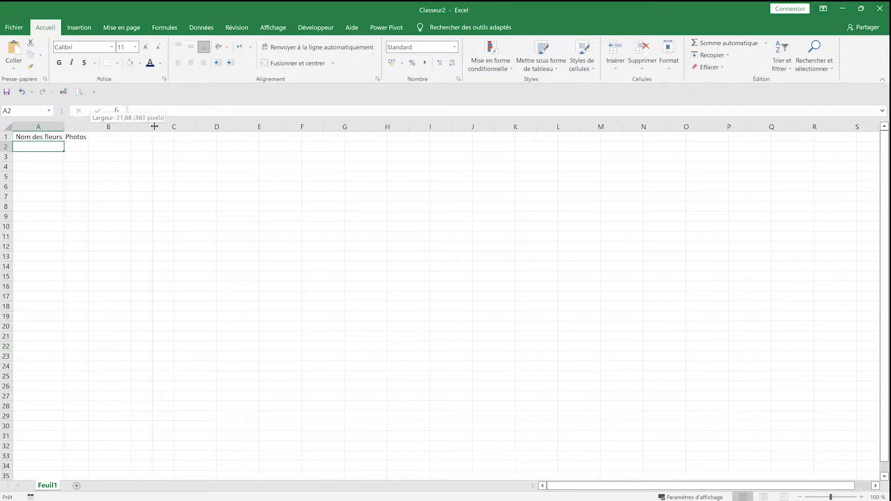
Make rows 1 and 2 taller and copy row 2's height to rows 3–6 with Format Painter.
{"action": "left_click_drag", "start_coordinate": [9, 151], "coordinate": [9, 198]}
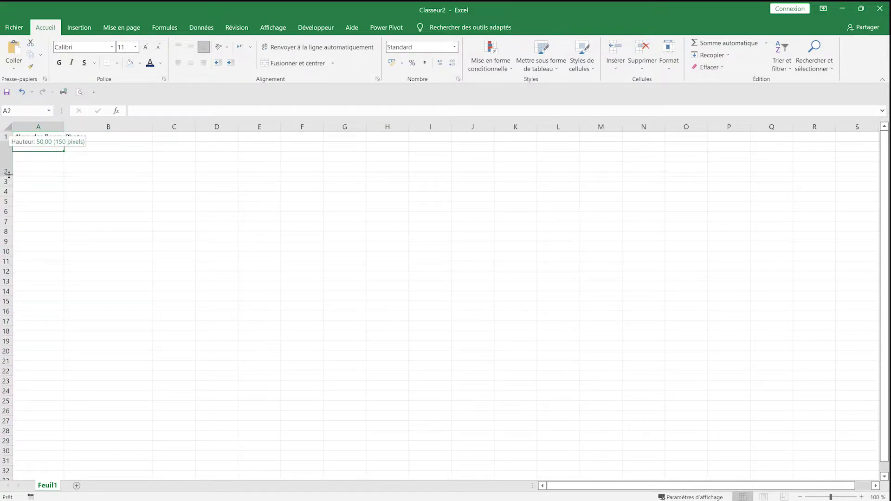
{"action": "left_click_drag", "start_coordinate": [6, 142], "coordinate": [5, 159]}
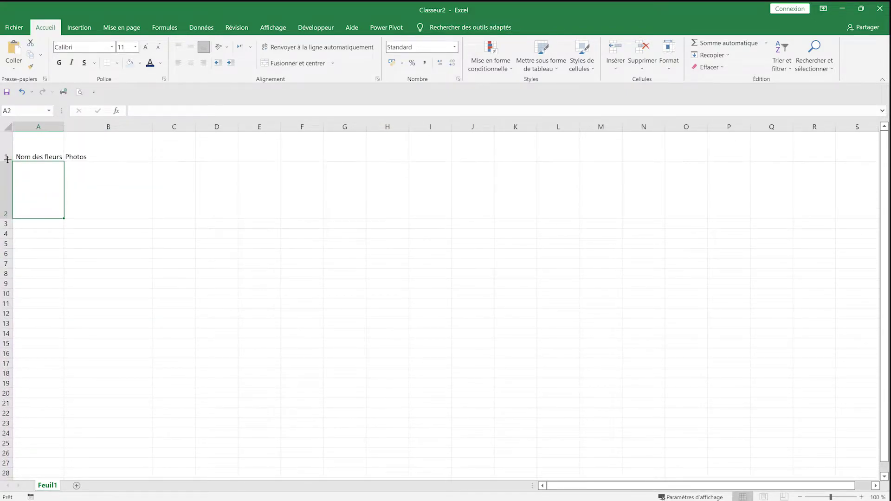
{"action": "left_click", "coordinate": [5, 176]}
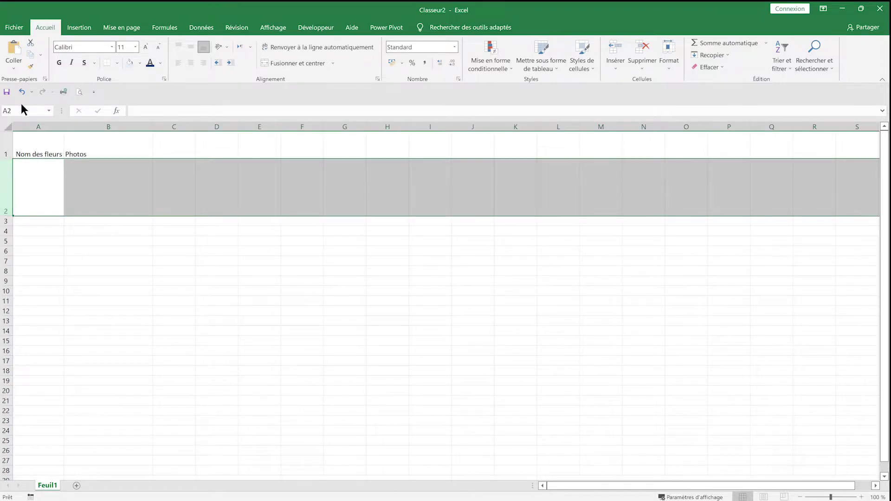
{"action": "double_click", "coordinate": [31, 67]}
{"action": "left_click", "coordinate": [6, 221]}
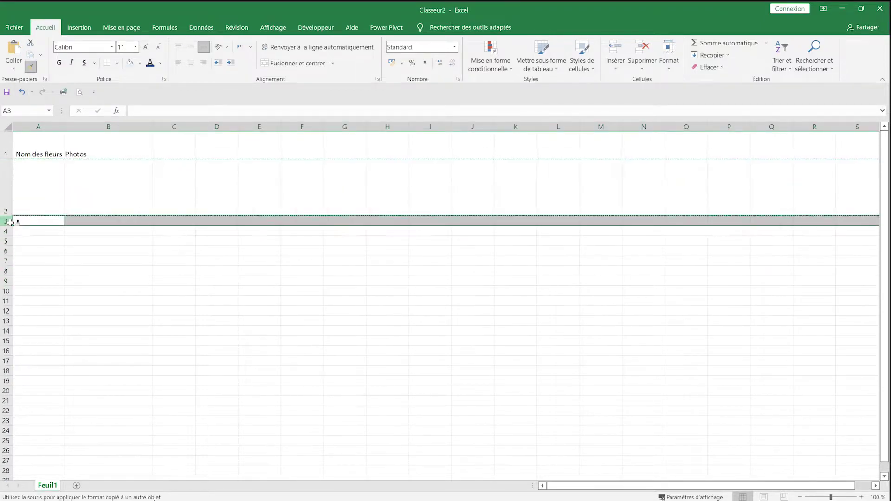
{"action": "left_click", "coordinate": [6, 280]}
{"action": "left_click", "coordinate": [8, 335]}
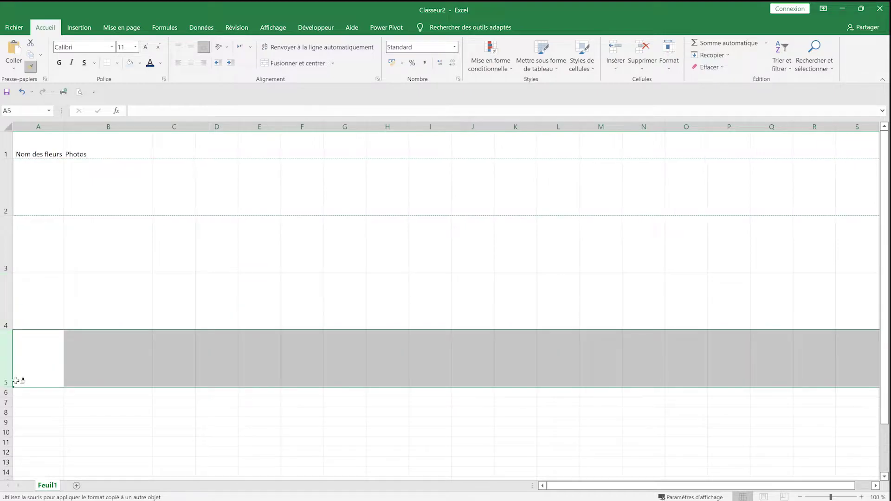
{"action": "left_click", "coordinate": [6, 392]}
{"action": "key", "text": "Escape"}
List Lotus, Orchidé, Mimosa, Jasmin and Coquelicot down column A from A2.
{"action": "left_click", "coordinate": [55, 178]}
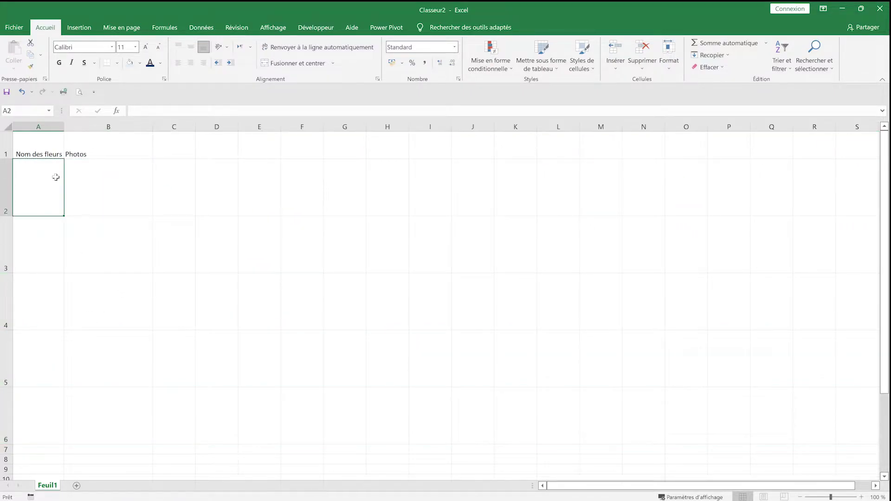
{"action": "type", "text": "Lotu"}
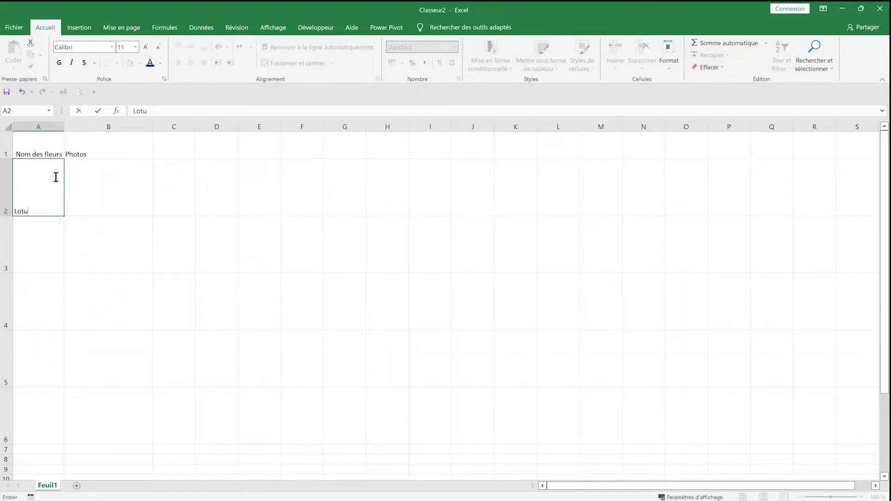
{"action": "type", "text": "s"}
{"action": "key", "text": "Return"}
{"action": "type", "text": "Orchidé"}
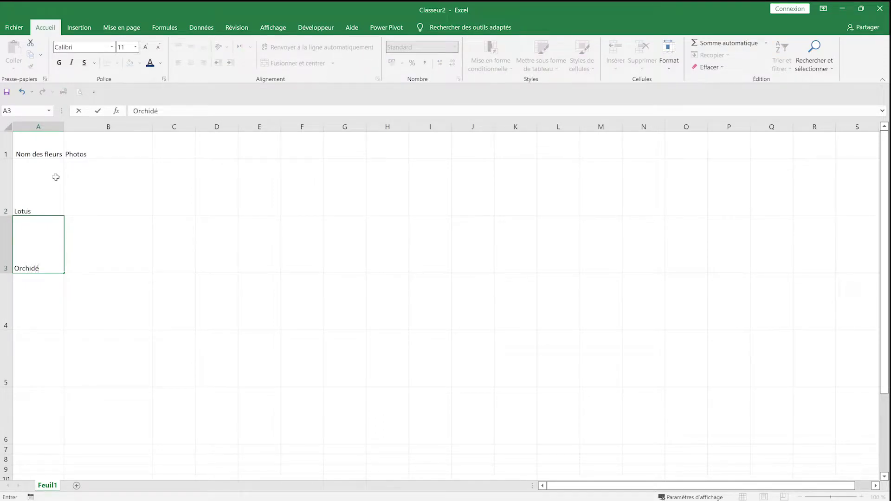
{"action": "key", "text": "Return"}
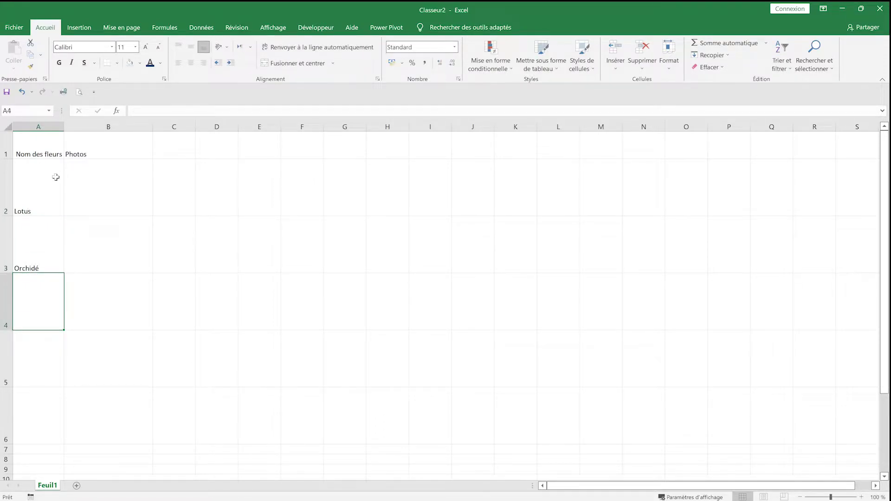
{"action": "type", "text": "Mimosa"}
{"action": "key", "text": "Return"}
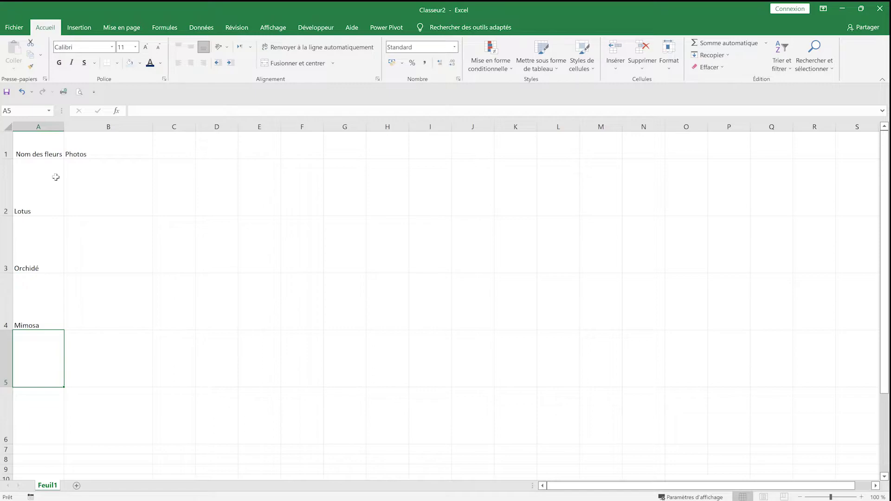
{"action": "type", "text": "Jasmin"}
{"action": "key", "text": "Return"}
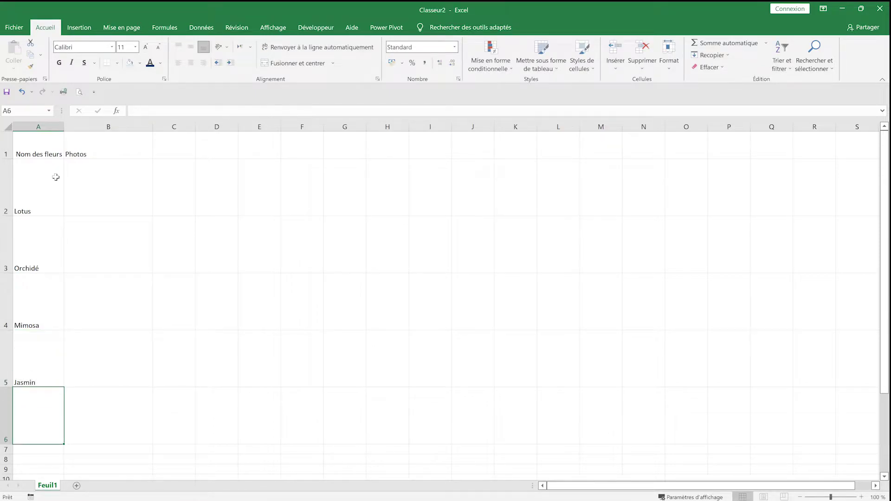
{"action": "type", "text": "Coquelicot"}
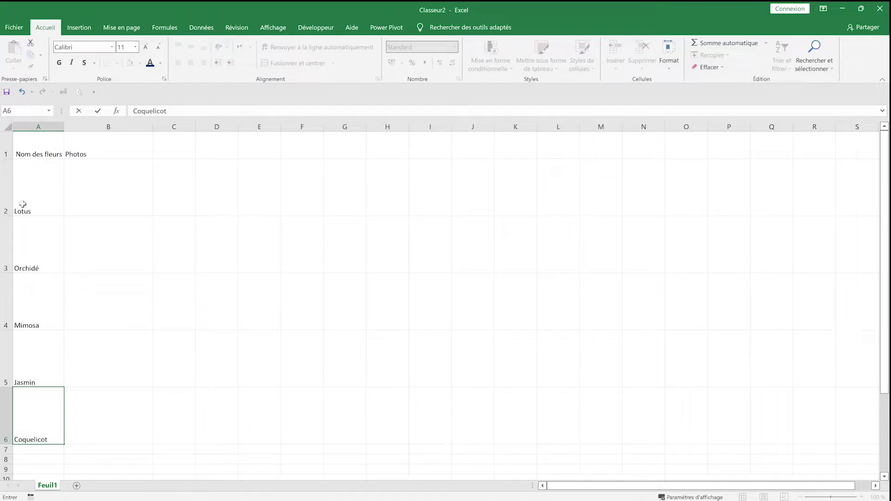
{"action": "left_click", "coordinate": [54, 199]}
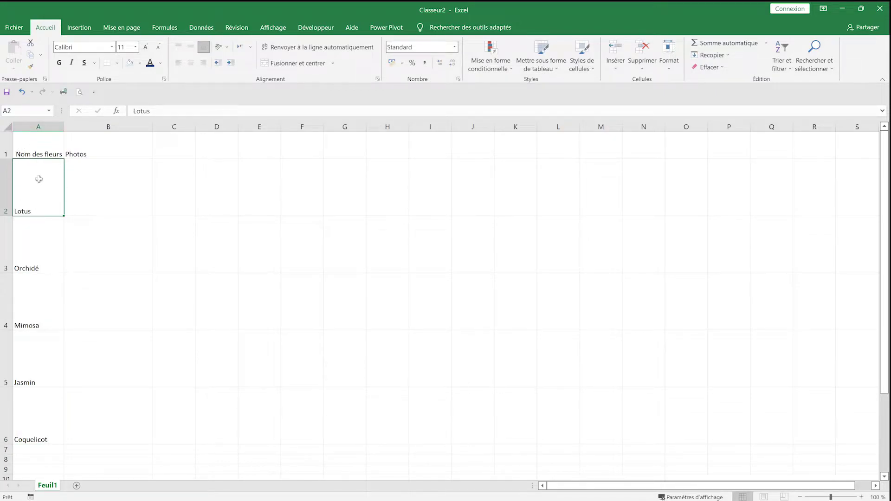
{"action": "left_click_drag", "start_coordinate": [37, 150], "coordinate": [93, 148]}
Give the header cells a blue fill with white, centred text.
{"action": "left_click", "coordinate": [140, 63]}
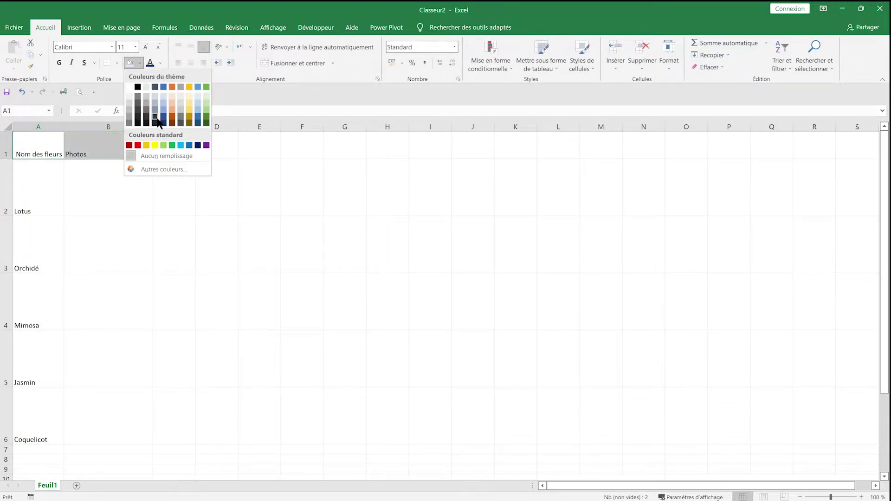
{"action": "left_click", "coordinate": [188, 144]}
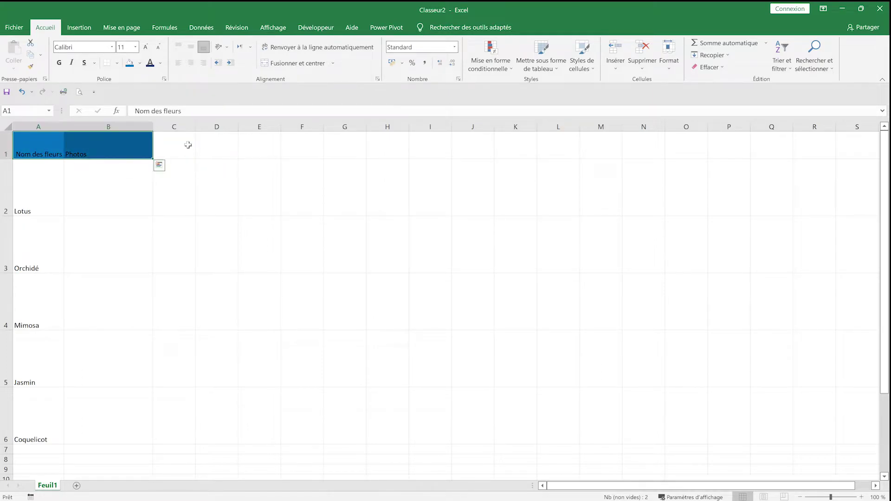
{"action": "left_click", "coordinate": [160, 62]}
{"action": "left_click", "coordinate": [149, 95]}
{"action": "left_click", "coordinate": [191, 62]}
Centre all cells of the sheet horizontally and vertically via Format Cells.
{"action": "left_click_drag", "start_coordinate": [39, 127], "coordinate": [121, 127]}
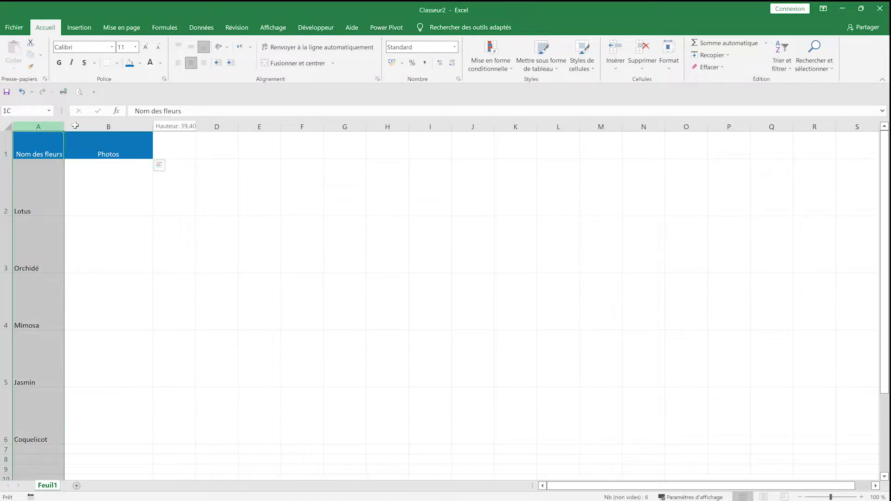
{"action": "right_click", "coordinate": [132, 144]}
{"action": "left_click", "coordinate": [7, 126]}
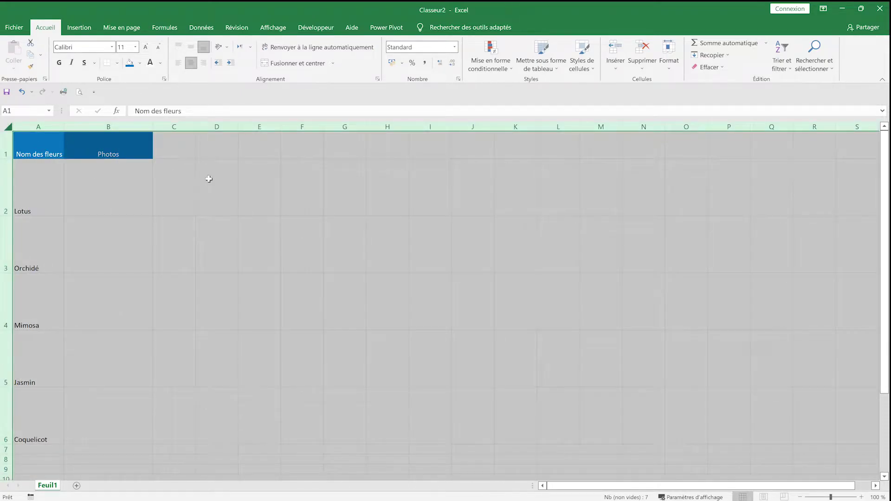
{"action": "right_click", "coordinate": [209, 178]}
{"action": "left_click", "coordinate": [250, 290]}
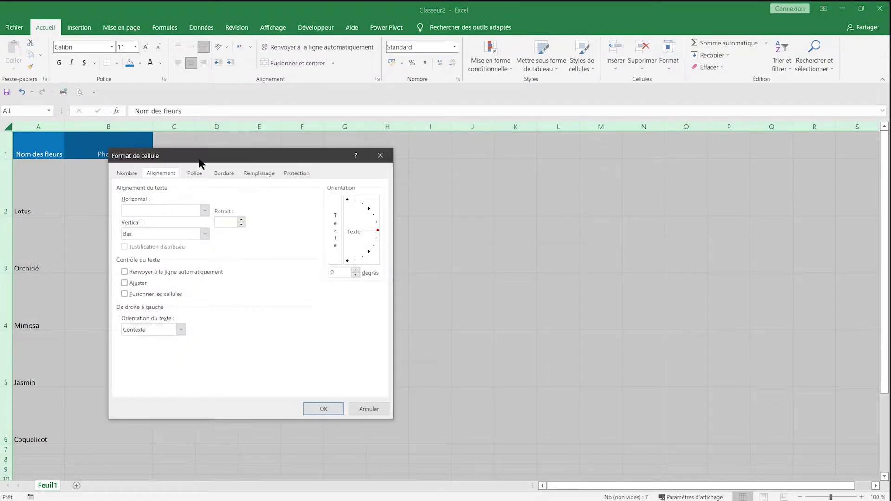
{"action": "left_click_drag", "start_coordinate": [201, 160], "coordinate": [249, 118]}
{"action": "left_click", "coordinate": [253, 169]}
{"action": "left_click", "coordinate": [179, 193]}
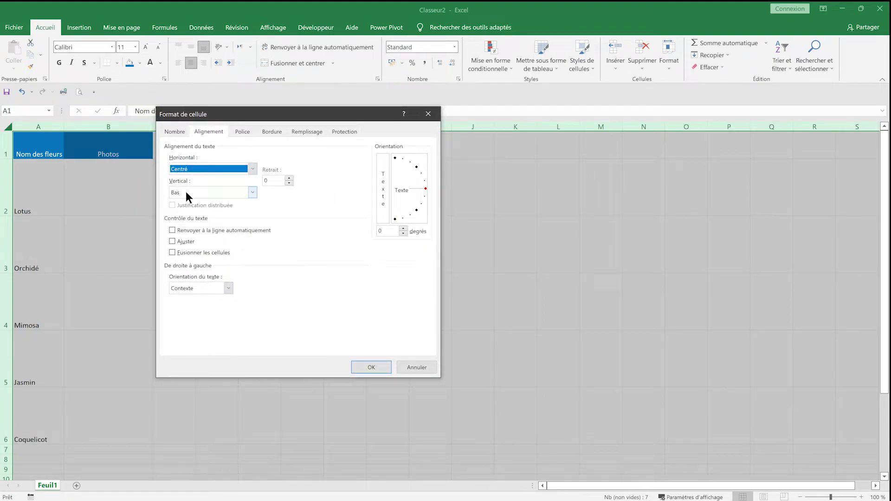
{"action": "left_click", "coordinate": [198, 191]}
{"action": "left_click", "coordinate": [186, 210]}
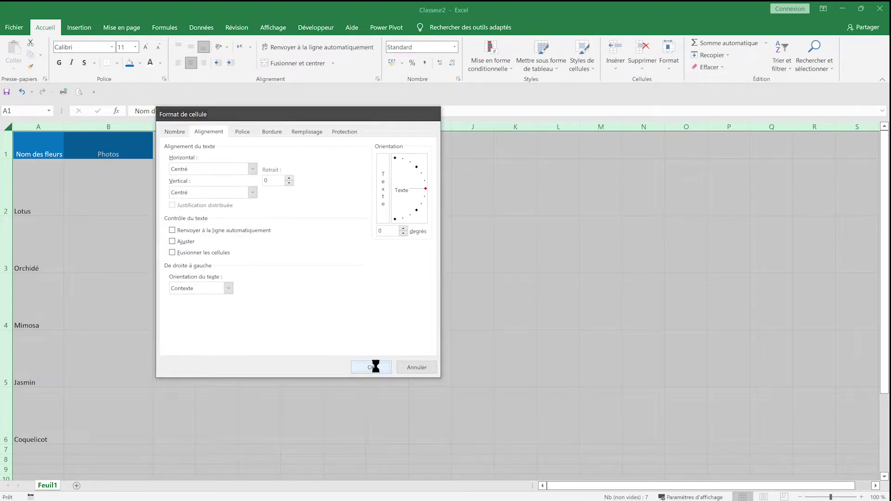
{"action": "left_click", "coordinate": [371, 367]}
Set the A1:B1 headers to font size 16 and widen columns A and B.
{"action": "left_click_drag", "start_coordinate": [37, 145], "coordinate": [106, 146]}
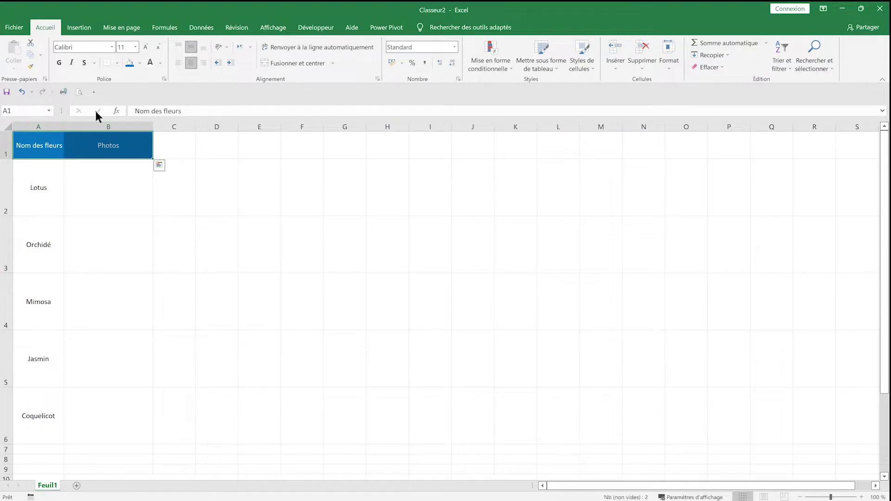
{"action": "left_click", "coordinate": [145, 47]}
{"action": "left_click", "coordinate": [144, 46]}
{"action": "left_click", "coordinate": [145, 47]}
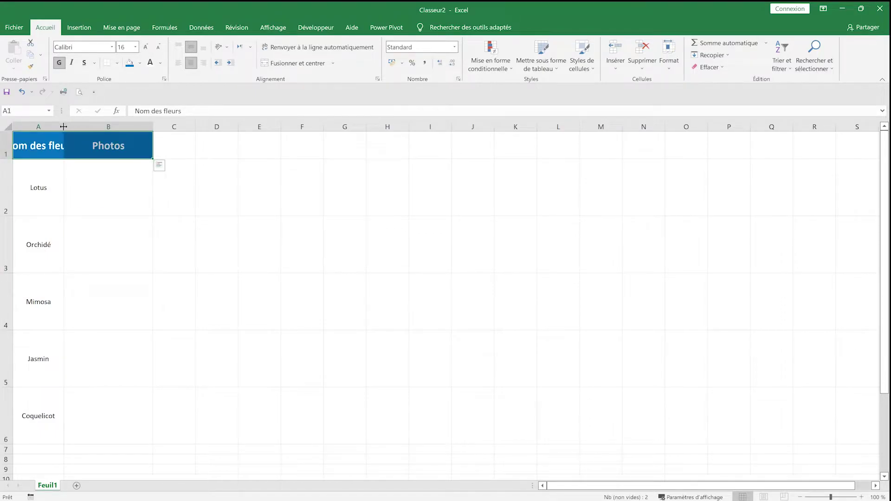
{"action": "left_click_drag", "start_coordinate": [63, 126], "coordinate": [100, 126]}
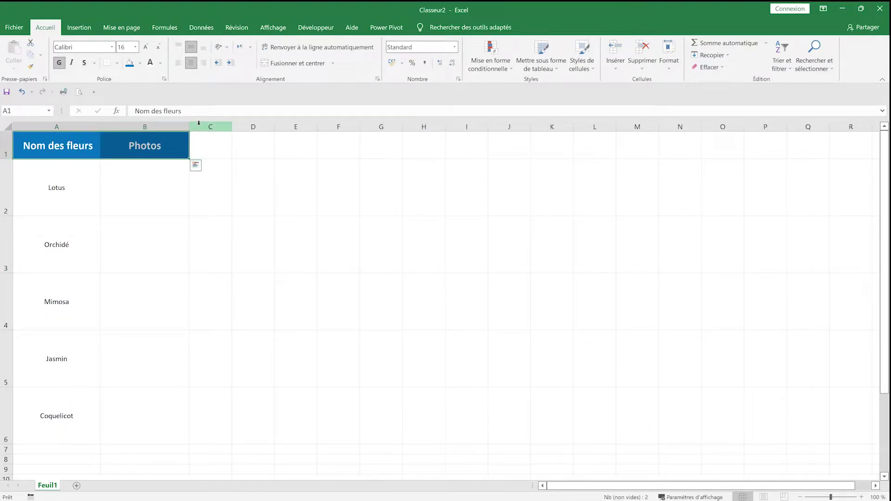
{"action": "left_click_drag", "start_coordinate": [189, 126], "coordinate": [253, 130]}
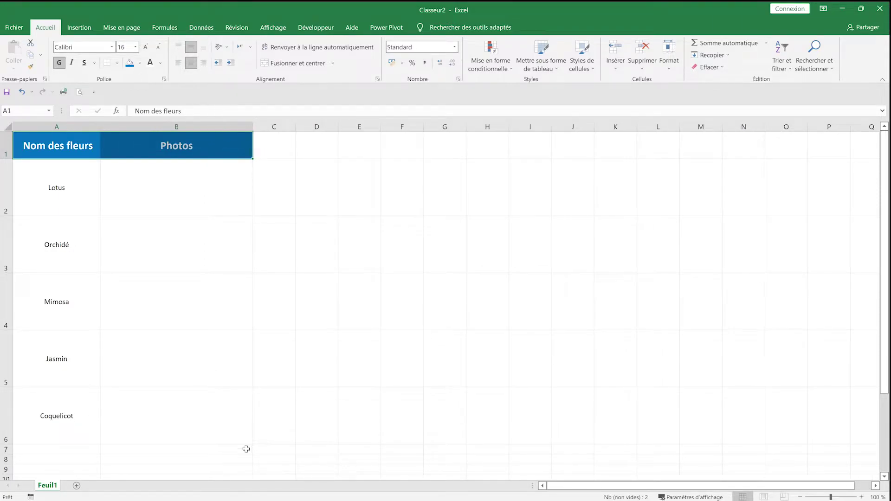
{"action": "left_click_drag", "start_coordinate": [236, 432], "coordinate": [9, 136]}
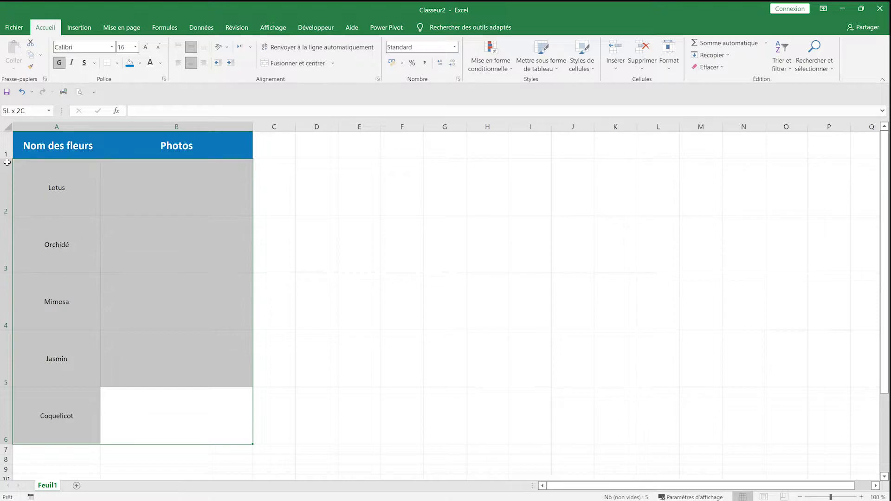
Apply Toutes les bordures to the table and hide the sheet gridlines.
{"action": "left_click", "coordinate": [117, 63]}
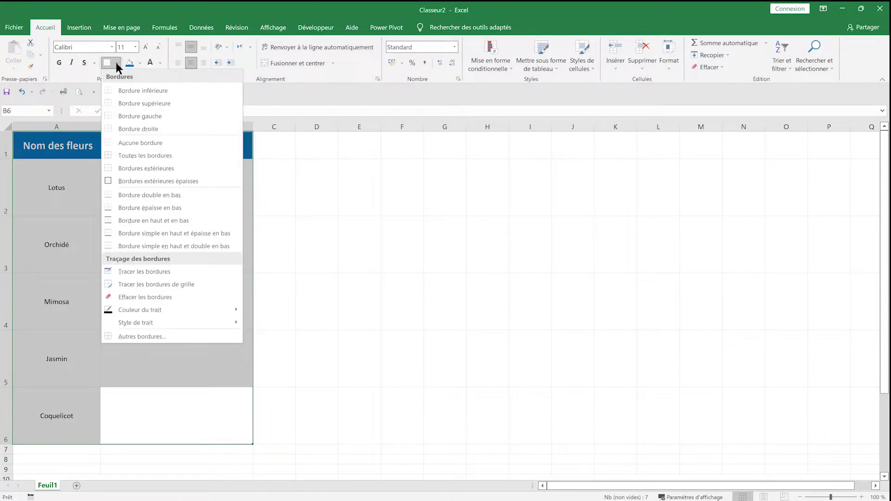
{"action": "left_click", "coordinate": [118, 156]}
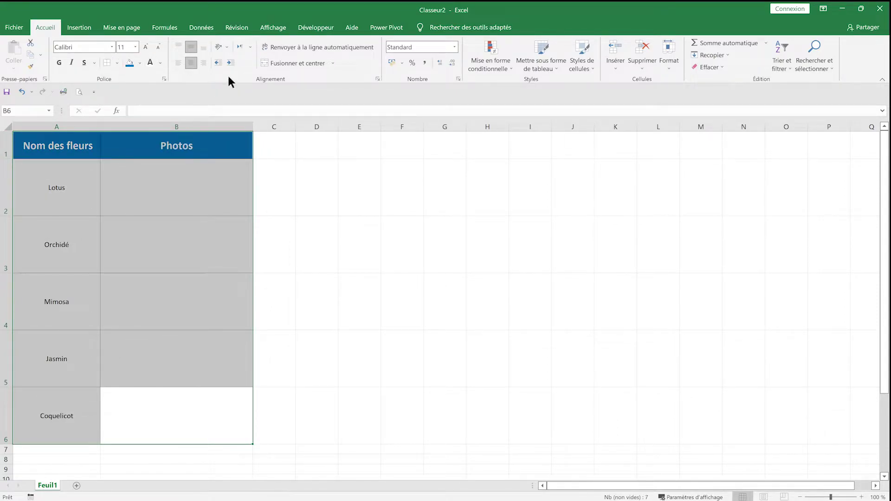
{"action": "left_click", "coordinate": [271, 27]}
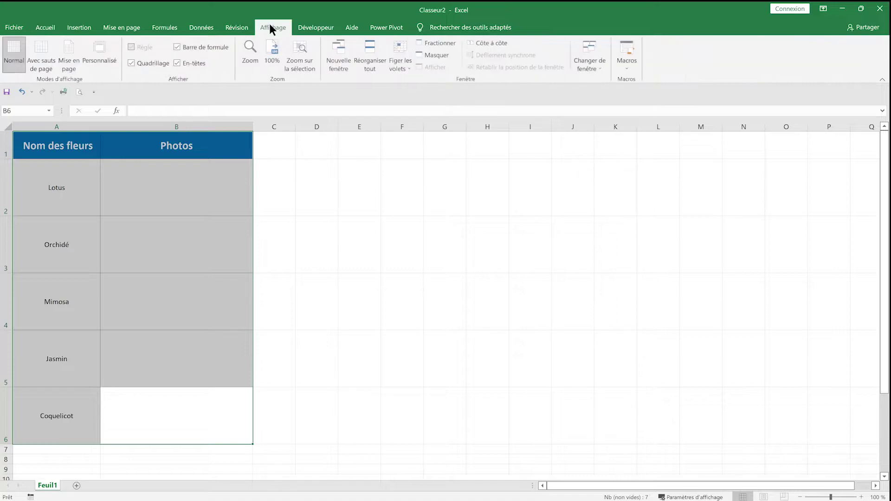
{"action": "left_click", "coordinate": [138, 63]}
Make the flower names in A2:A6 dark blue, bold and a larger font size.
{"action": "left_click", "coordinate": [325, 223]}
{"action": "left_click_drag", "start_coordinate": [56, 185], "coordinate": [72, 407]}
{"action": "left_click", "coordinate": [42, 27]}
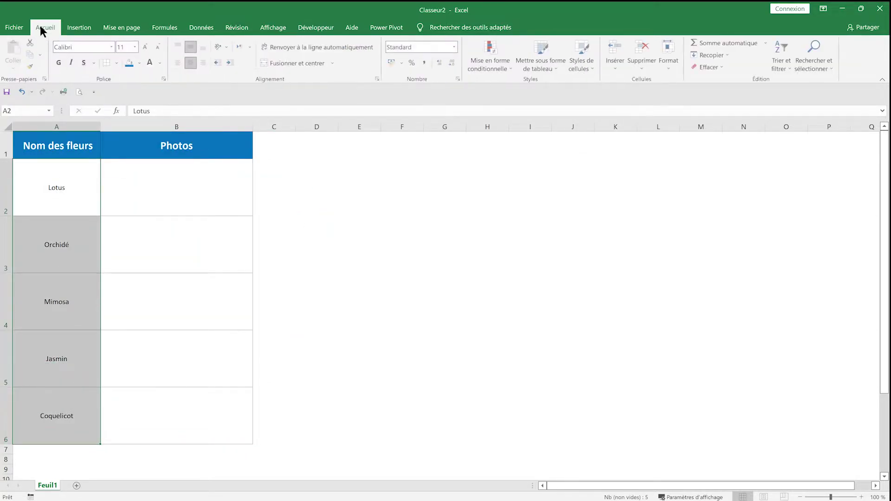
{"action": "left_click", "coordinate": [160, 64]}
{"action": "left_click", "coordinate": [184, 136]}
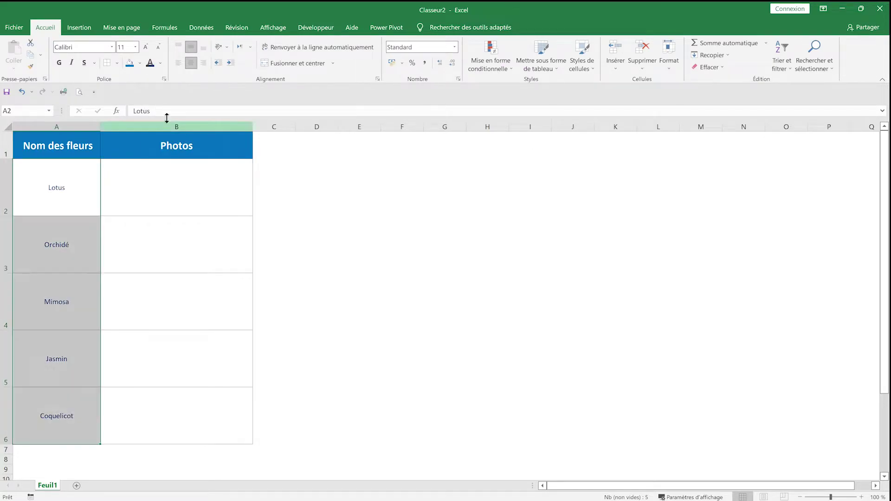
{"action": "left_click", "coordinate": [59, 63]}
{"action": "left_click", "coordinate": [145, 47]}
{"action": "left_click", "coordinate": [145, 47]}
{"action": "left_click", "coordinate": [145, 47]}
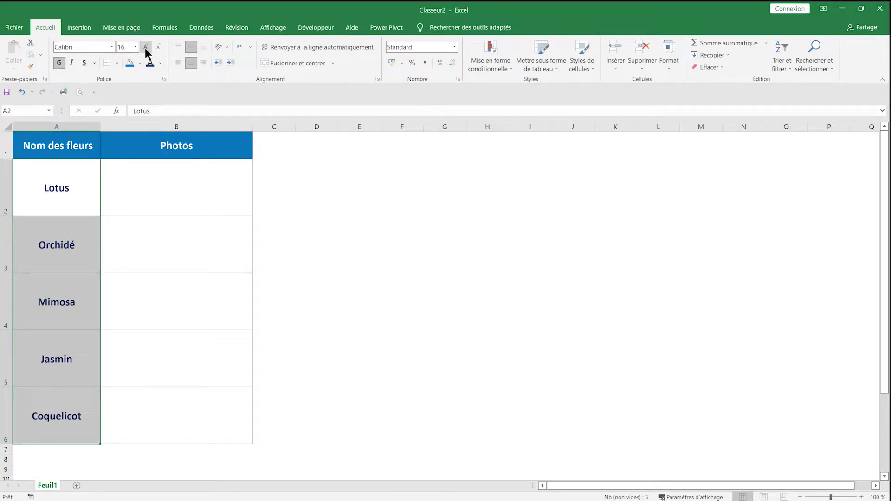
{"action": "left_click", "coordinate": [146, 46]}
Copy the word Lotus from cell A2.
{"action": "left_click", "coordinate": [144, 169]}
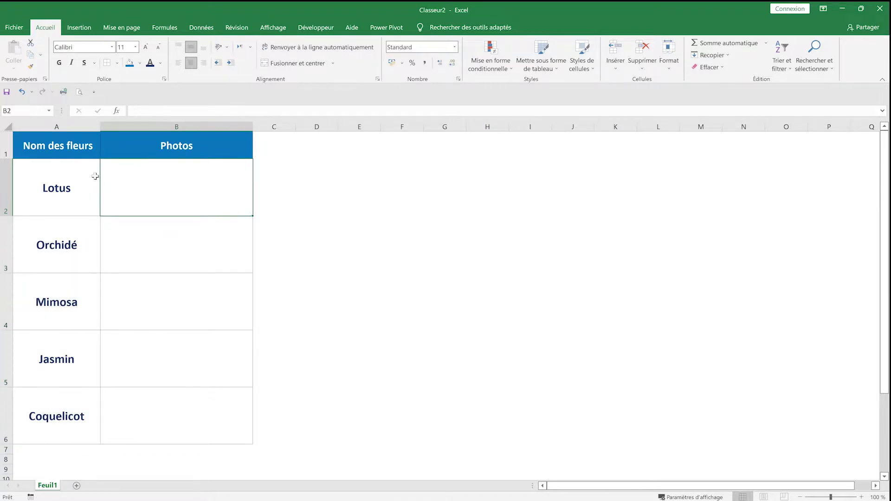
{"action": "double_click", "coordinate": [73, 185]}
{"action": "left_click_drag", "start_coordinate": [73, 185], "coordinate": [26, 190]}
{"action": "right_click", "coordinate": [51, 188]}
{"action": "left_click", "coordinate": [65, 207]}
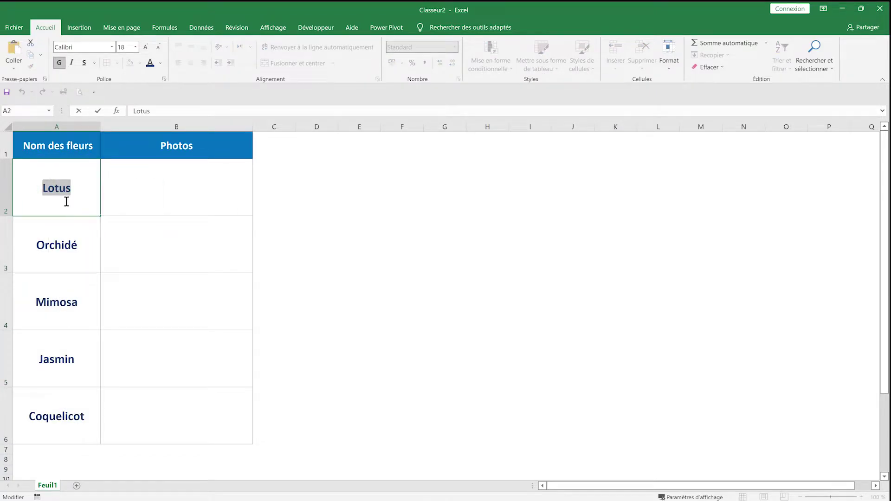
With B2 selected, search Images en ligne for 'Lotus fleur' and pick a lotus photo.
{"action": "left_click", "coordinate": [79, 31]}
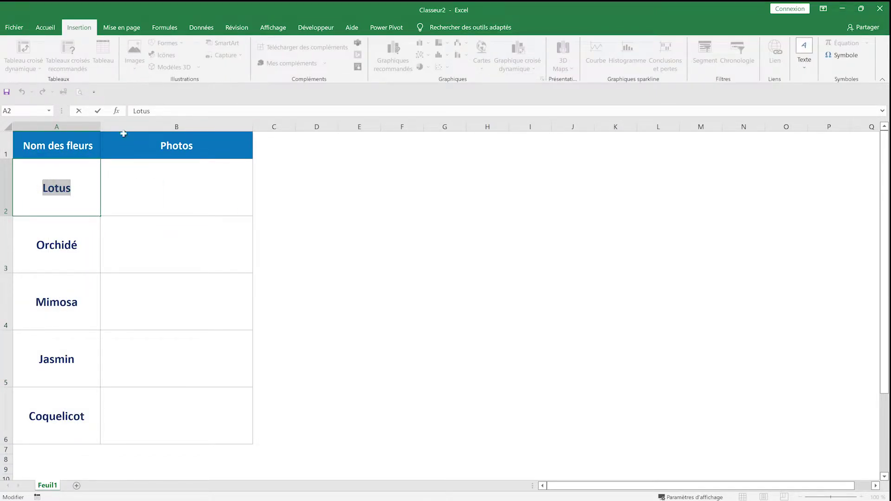
{"action": "left_click", "coordinate": [132, 172]}
{"action": "left_click", "coordinate": [137, 58]}
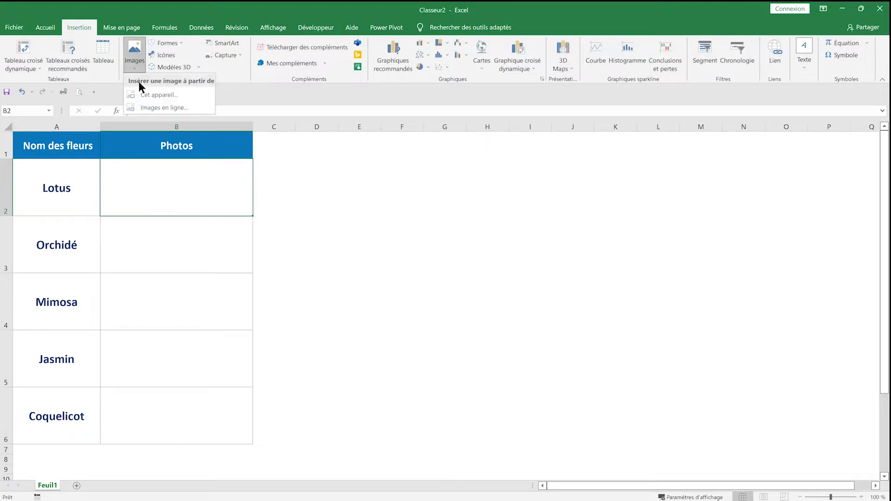
{"action": "left_click", "coordinate": [147, 108]}
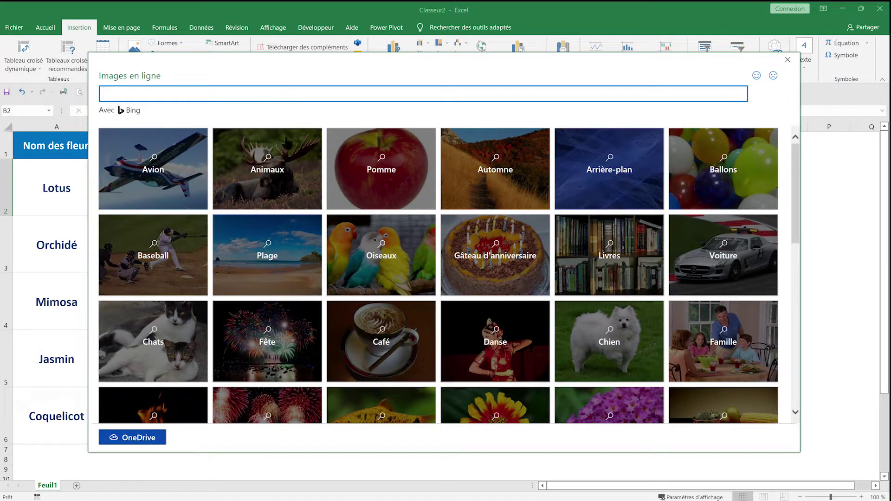
{"action": "type", "text": "Lotusf"}
{"action": "type", "text": "leur"}
{"action": "key", "text": "Return"}
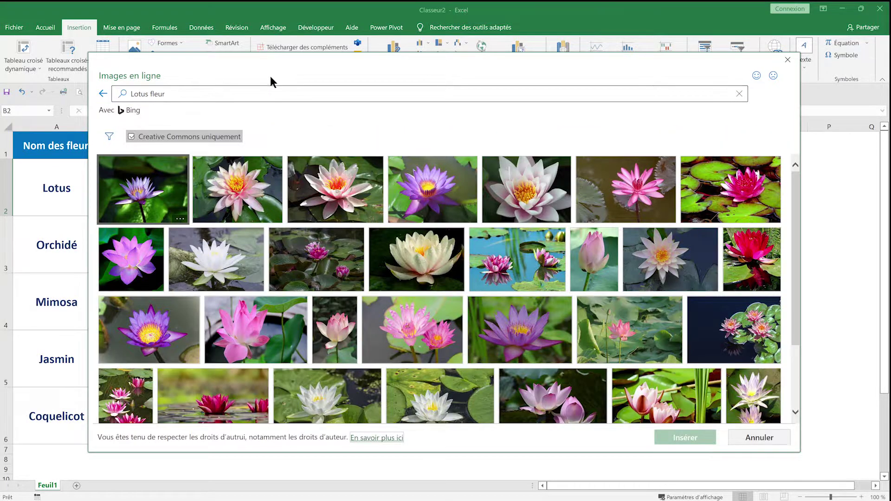
{"action": "left_click", "coordinate": [341, 188]}
Insert the lotus photo, move it right of the table, and crop it to 16:9.
{"action": "left_click", "coordinate": [690, 436]}
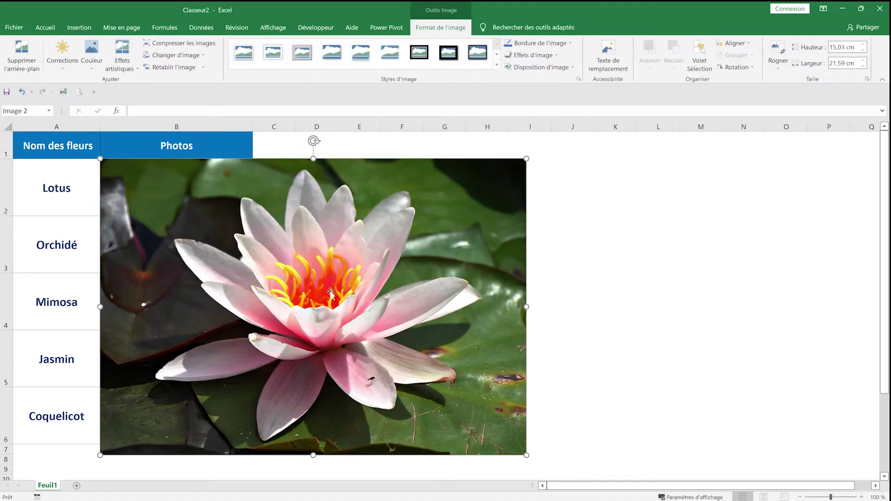
{"action": "left_click_drag", "start_coordinate": [324, 289], "coordinate": [581, 289]}
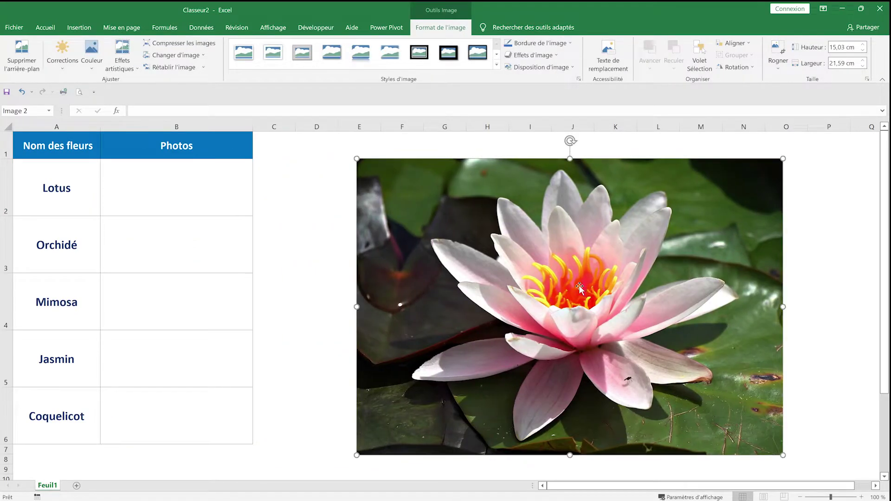
{"action": "left_click", "coordinate": [778, 64]}
{"action": "mouse_move", "coordinate": [817, 106]}
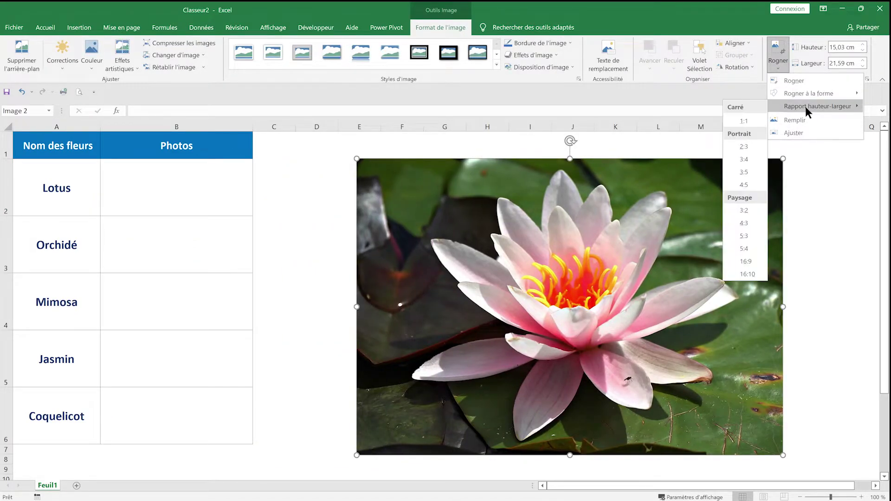
{"action": "left_click", "coordinate": [745, 262]}
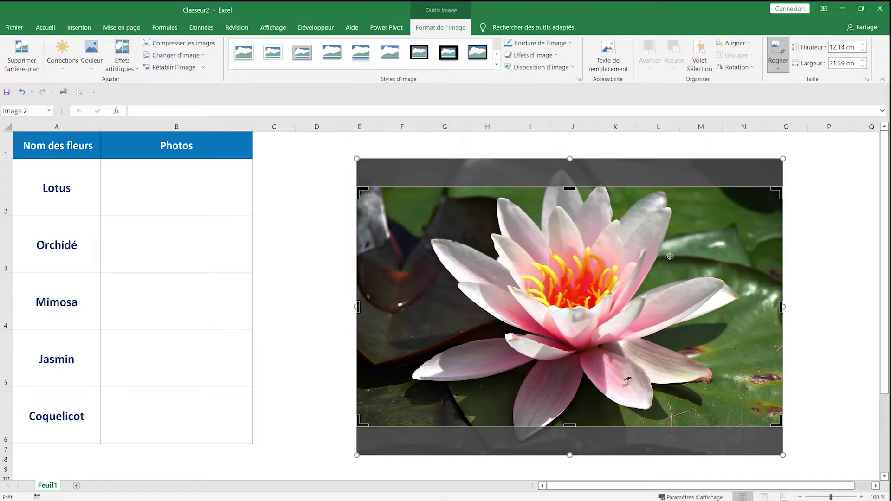
{"action": "left_click_drag", "start_coordinate": [686, 222], "coordinate": [686, 240]}
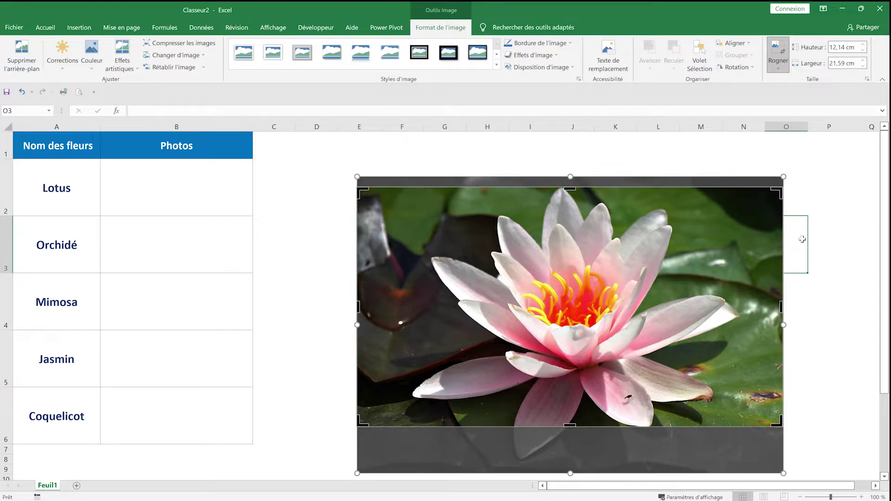
{"action": "left_click", "coordinate": [803, 239]}
{"action": "left_click", "coordinate": [715, 247]}
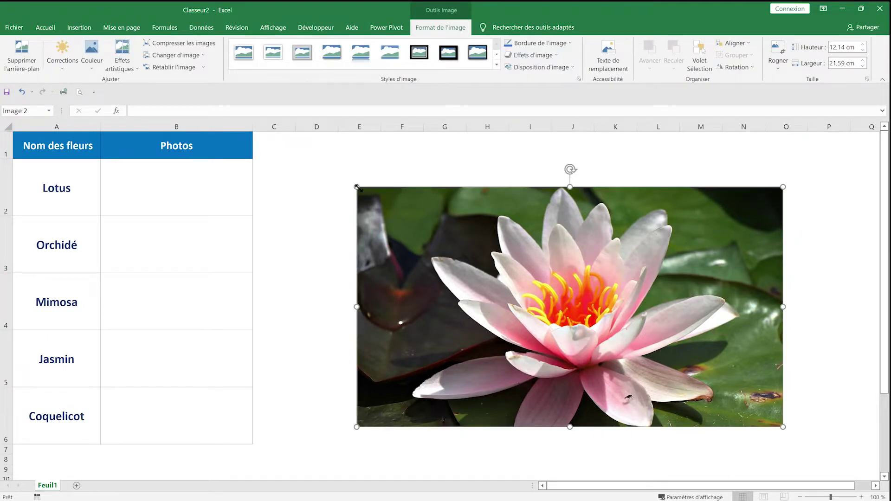
Shrink the lotus photo to a 2,5 cm height (4.44 cm wide).
{"action": "left_click_drag", "start_coordinate": [357, 187], "coordinate": [596, 306]}
{"action": "left_click_drag", "start_coordinate": [675, 353], "coordinate": [527, 255]}
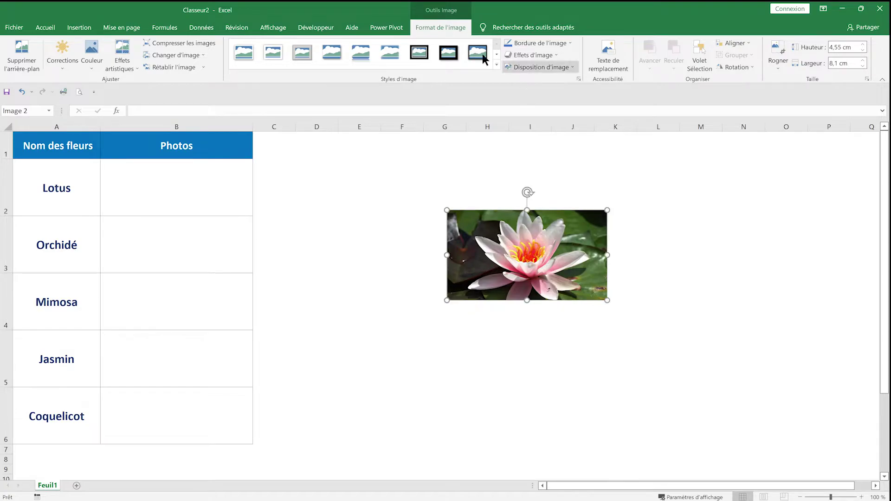
{"action": "left_click_drag", "start_coordinate": [448, 211], "coordinate": [457, 215]}
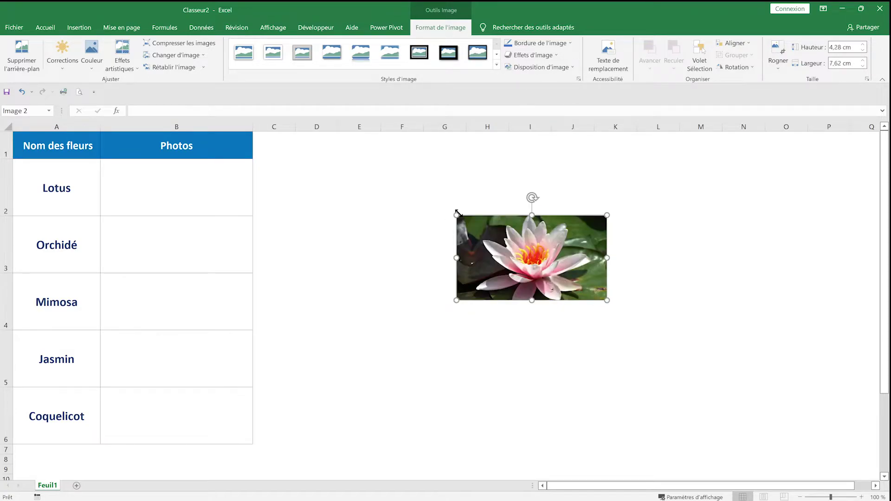
{"action": "left_click", "coordinate": [834, 47]}
{"action": "type", "text": "4"}
{"action": "key", "text": "Return"}
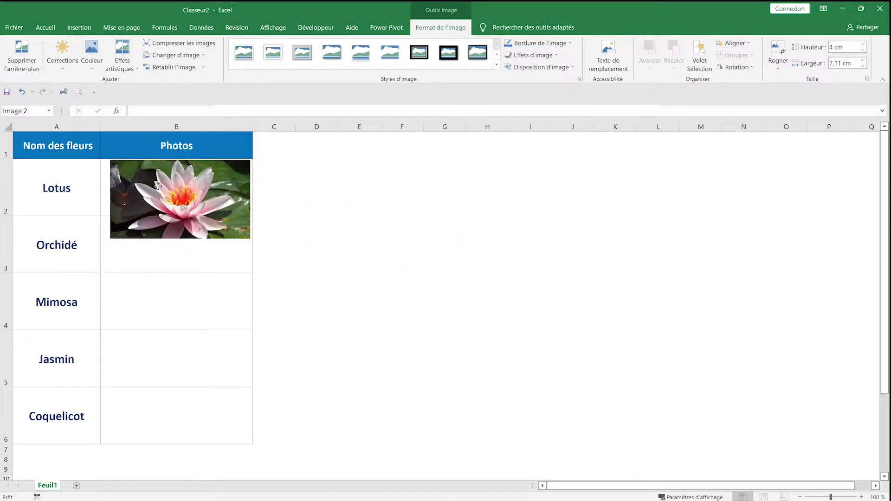
{"action": "left_click", "coordinate": [862, 44]}
{"action": "type", "text": "3,5"}
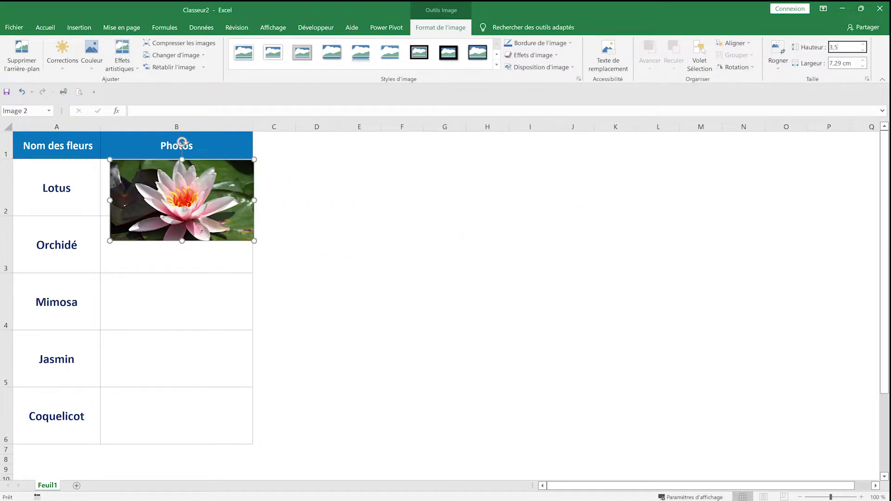
{"action": "key", "text": "Return"}
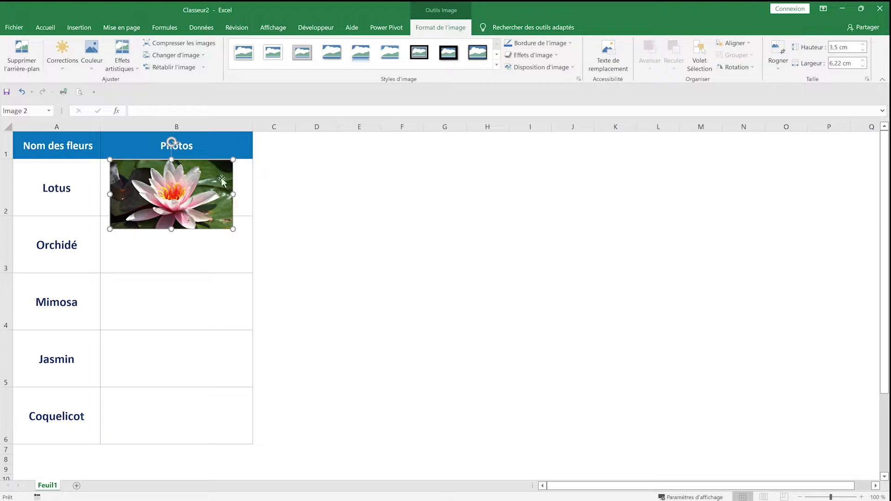
{"action": "left_click", "coordinate": [844, 47]}
{"action": "type", "text": "3"}
{"action": "key", "text": "Return"}
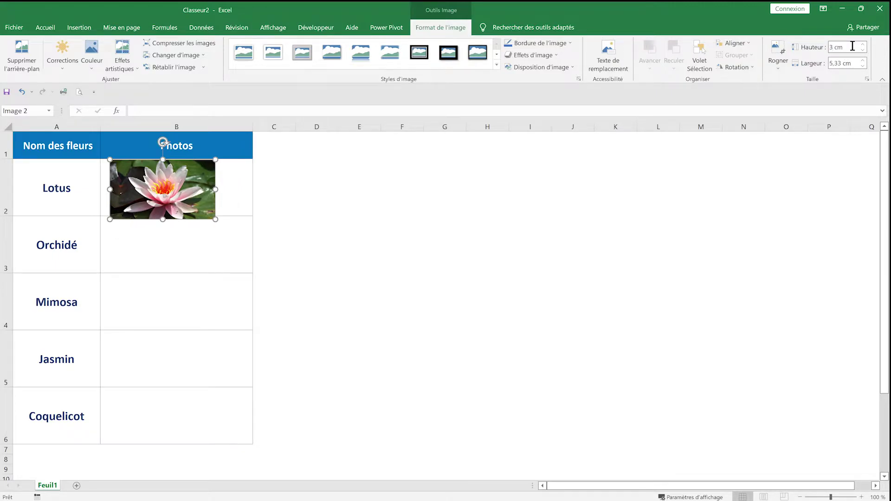
{"action": "left_click", "coordinate": [855, 50]}
{"action": "type", "text": "5"}
{"action": "key", "text": "Return"}
Centre the lotus photo inside cell B2.
{"action": "left_click_drag", "start_coordinate": [196, 178], "coordinate": [213, 180]}
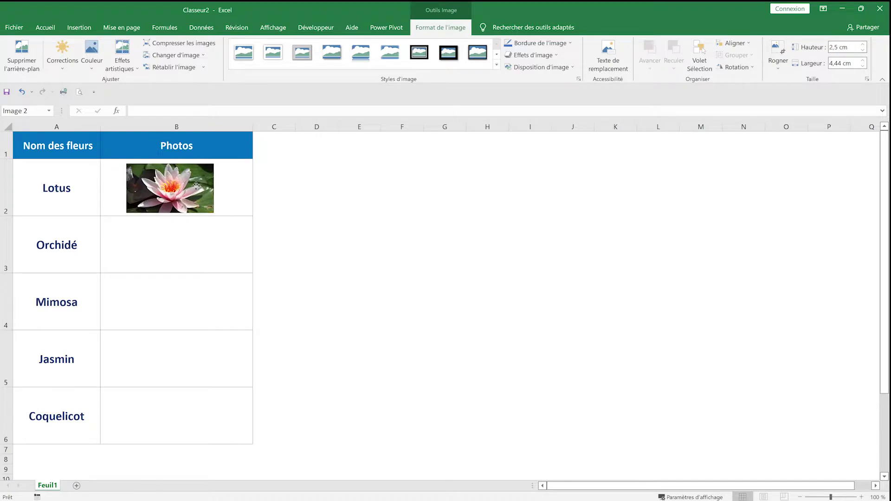
{"action": "left_click", "coordinate": [180, 126]}
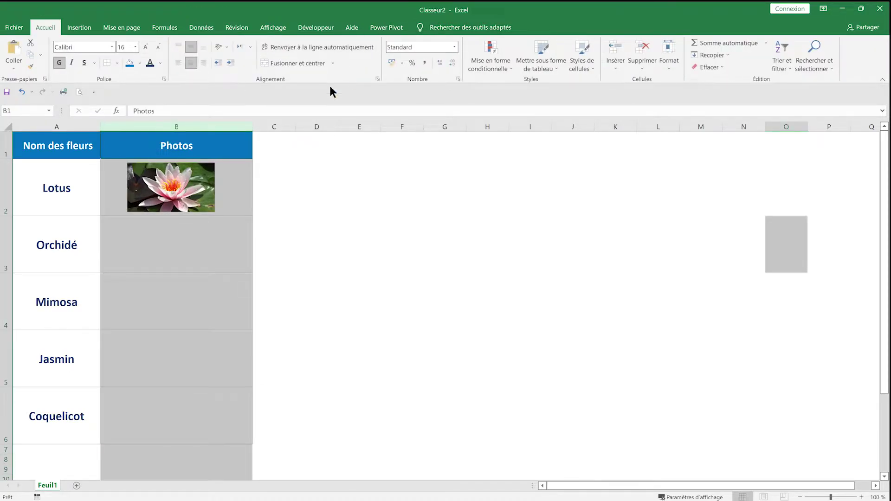
{"action": "left_click", "coordinate": [176, 185]}
{"action": "left_click_drag", "start_coordinate": [176, 186], "coordinate": [182, 184]}
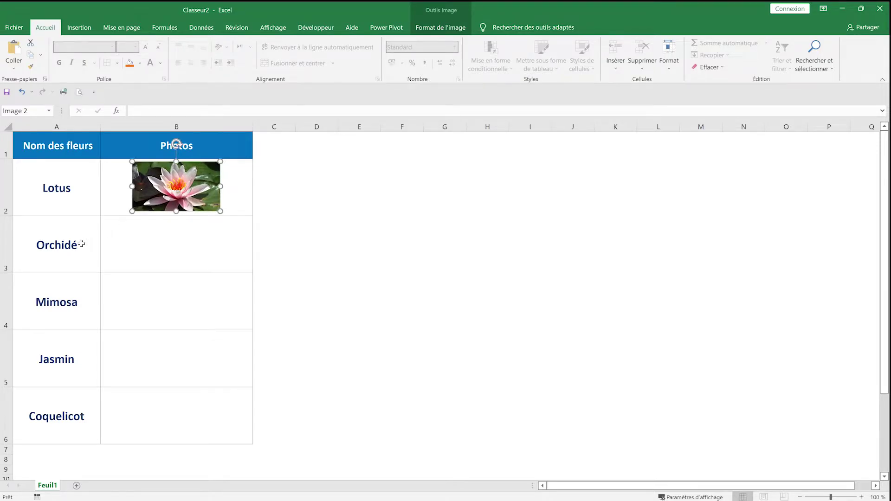
Copy the word Orchidé from cell A3.
{"action": "left_click", "coordinate": [81, 244]}
{"action": "double_click", "coordinate": [81, 244]}
{"action": "right_click", "coordinate": [60, 242]}
{"action": "key", "text": "Escape"}
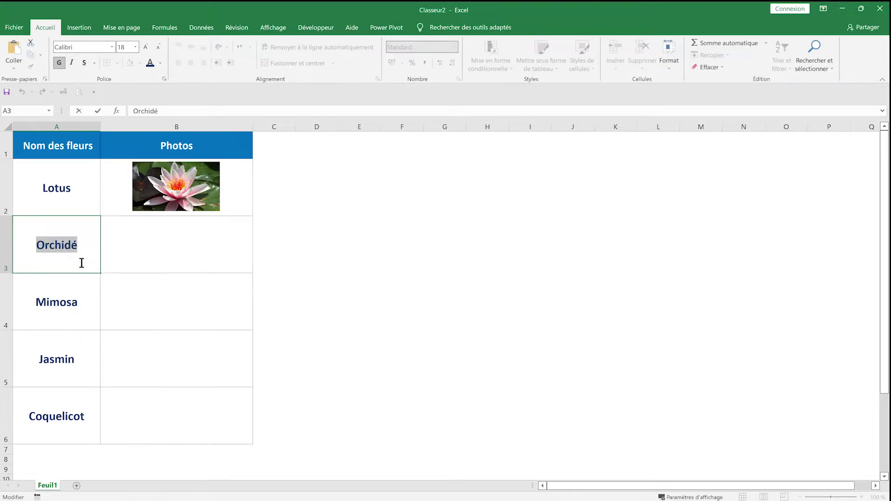
Search Images en ligne for Orchidé, insert the purple orchid photo, and move it beside the table.
{"action": "left_click", "coordinate": [75, 28]}
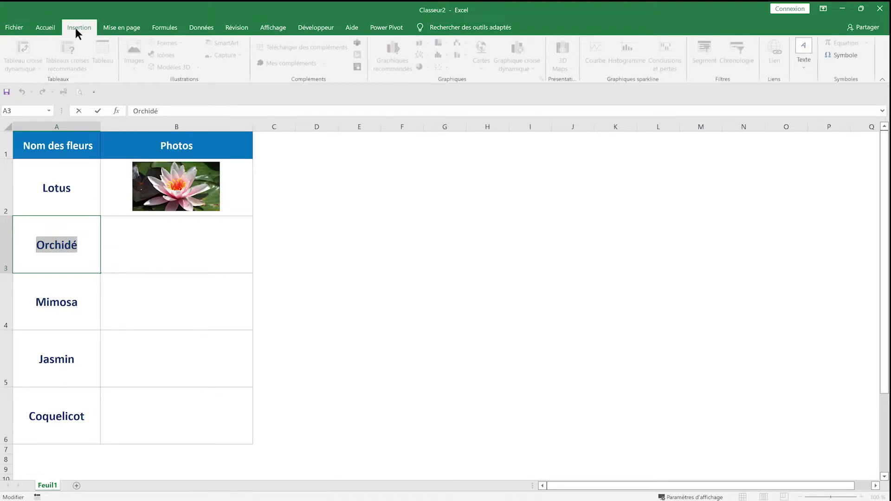
{"action": "left_click", "coordinate": [135, 55]}
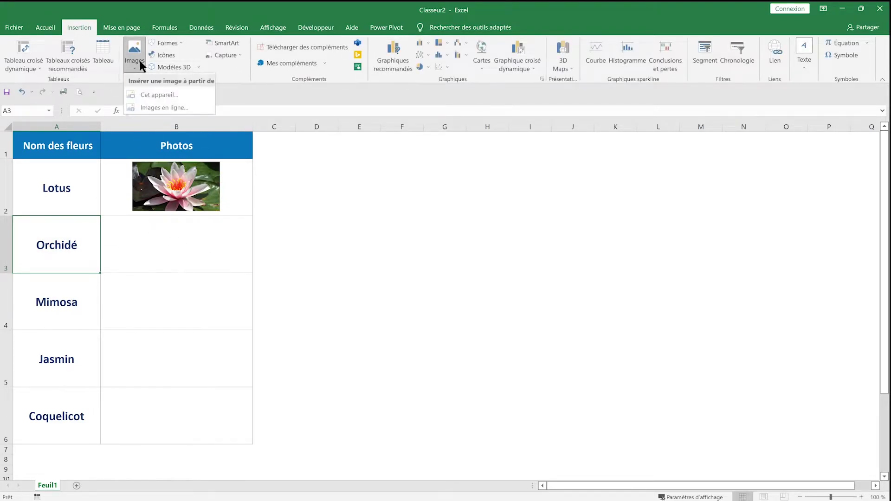
{"action": "left_click", "coordinate": [153, 108]}
{"action": "type", "text": "Orchidé"}
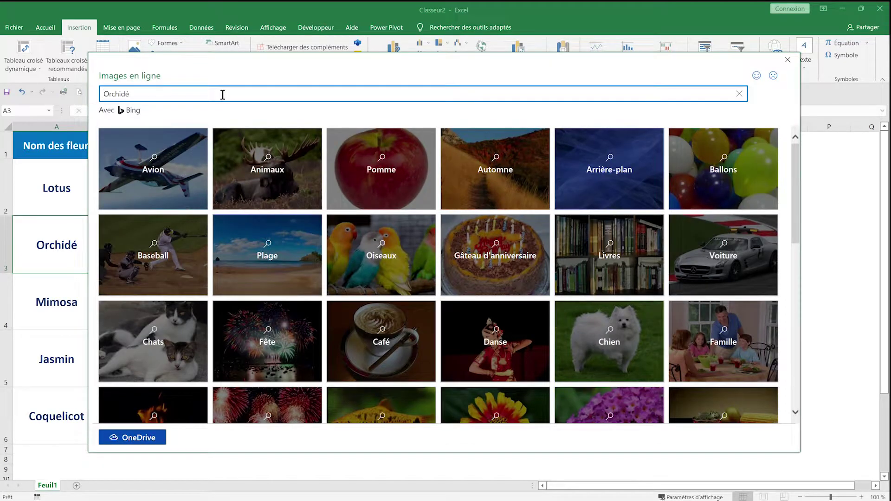
{"action": "key", "text": "Return"}
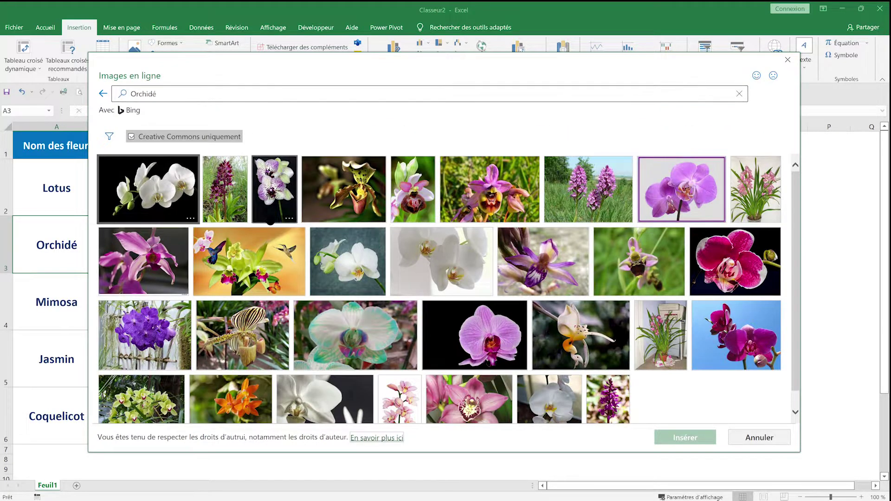
{"action": "left_click", "coordinate": [170, 288]}
{"action": "left_click", "coordinate": [704, 448]}
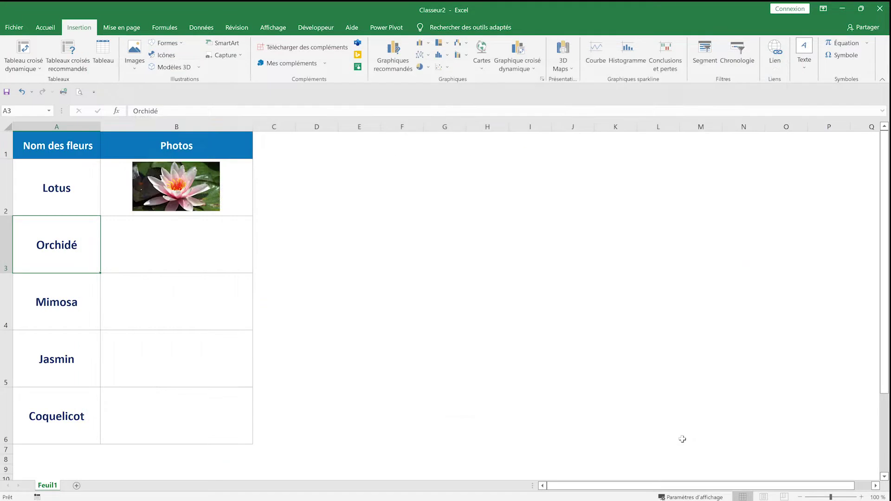
{"action": "left_click_drag", "start_coordinate": [305, 337], "coordinate": [629, 280]}
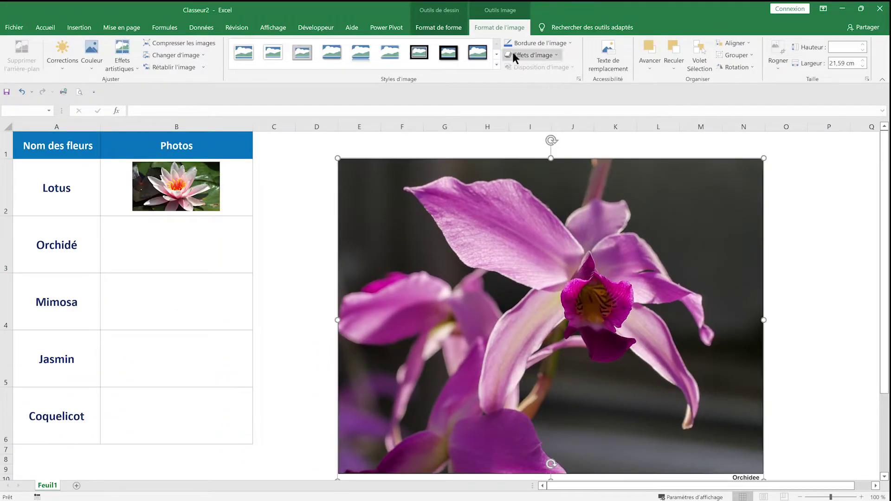
Crop the orchid photo to 16:9 with the flower framed inside.
{"action": "left_click", "coordinate": [783, 63]}
{"action": "mouse_move", "coordinate": [817, 106]}
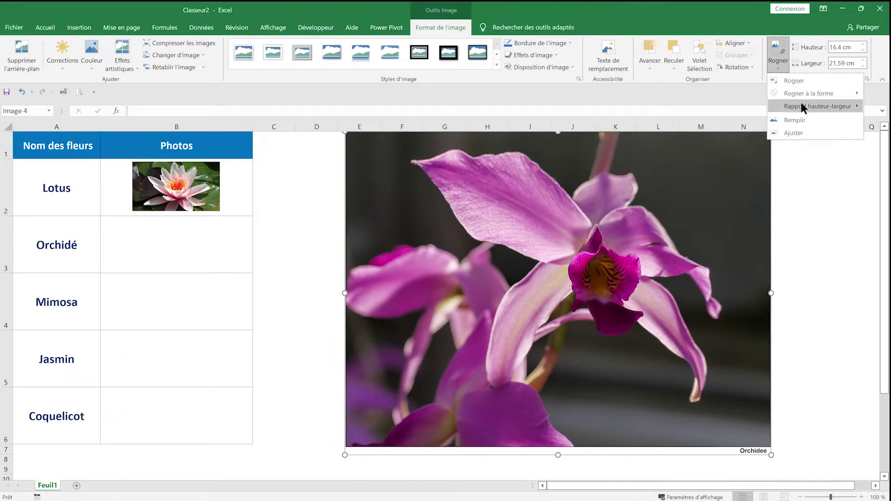
{"action": "left_click", "coordinate": [744, 262]}
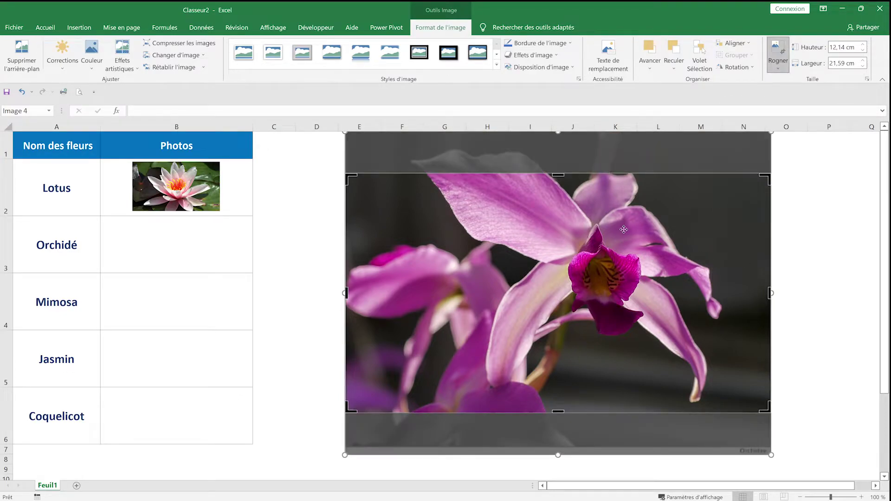
{"action": "left_click_drag", "start_coordinate": [685, 223], "coordinate": [680, 249]}
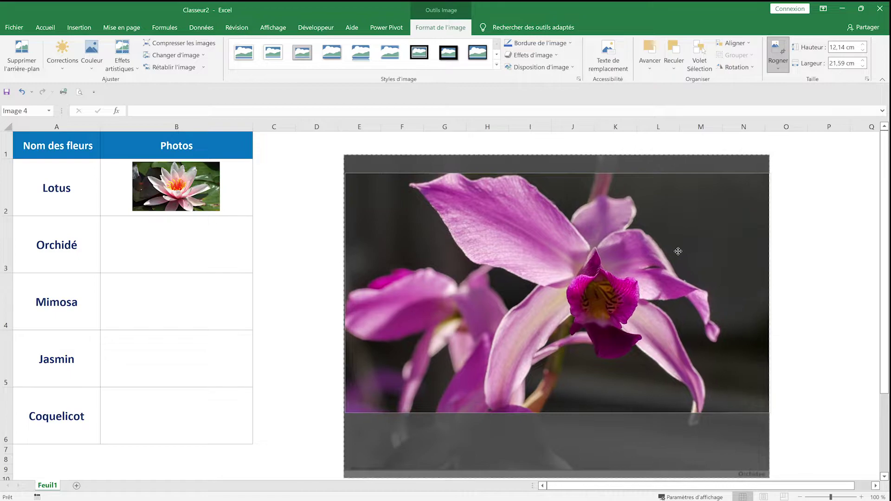
{"action": "left_click_drag", "start_coordinate": [681, 249], "coordinate": [678, 250]}
{"action": "left_click", "coordinate": [775, 250]}
{"action": "left_click", "coordinate": [503, 220]}
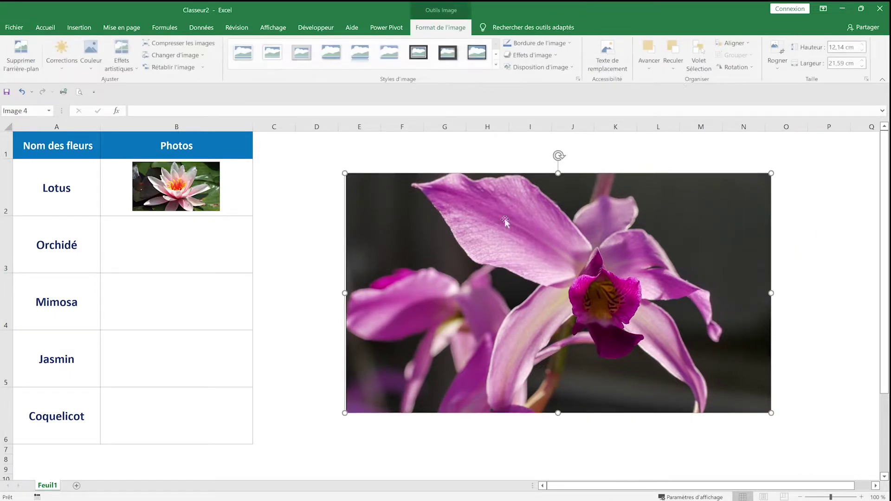
Set the orchid photo height to 2,5 cm and place it in cell B3.
{"action": "left_click", "coordinate": [851, 47]}
{"action": "type", "text": "2"}
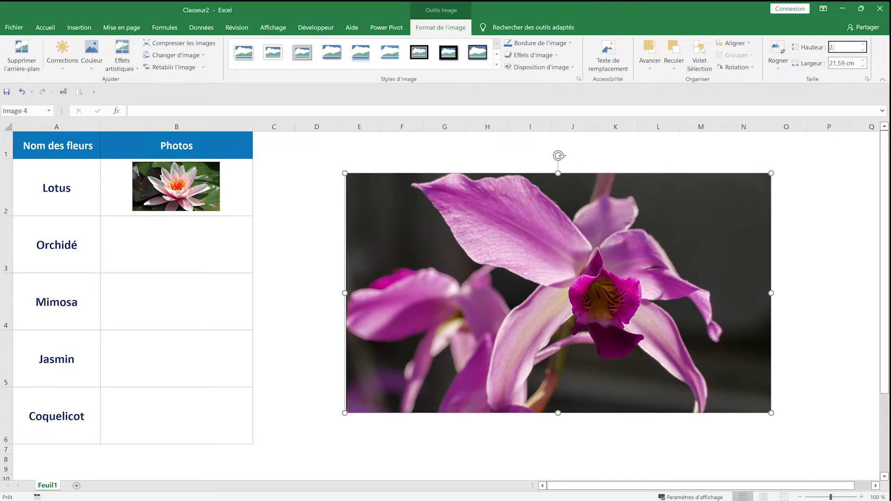
{"action": "type", "text": ",5"}
{"action": "key", "text": "Return"}
{"action": "left_click_drag", "start_coordinate": [394, 209], "coordinate": [183, 255]}
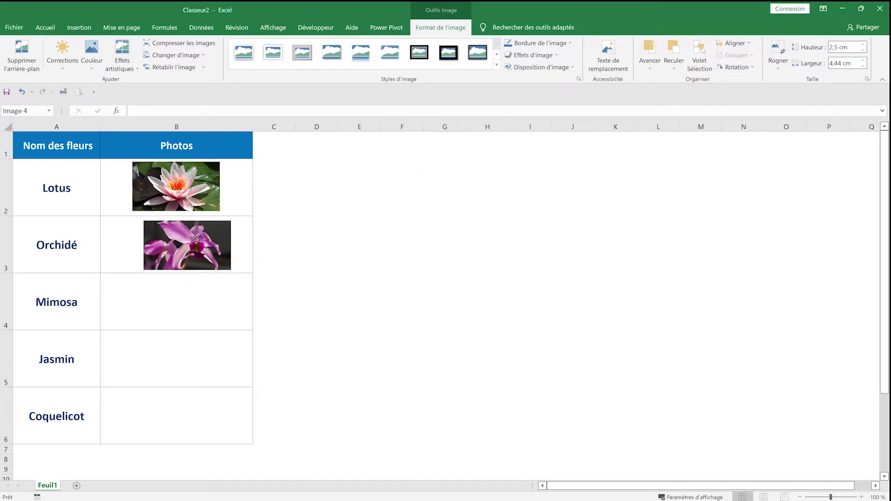
Copy the word Mimosa from A4 and insert a yellow mimosa photo found by online picture search.
{"action": "left_click", "coordinate": [79, 304]}
{"action": "double_click", "coordinate": [80, 304]}
{"action": "right_click", "coordinate": [74, 323]}
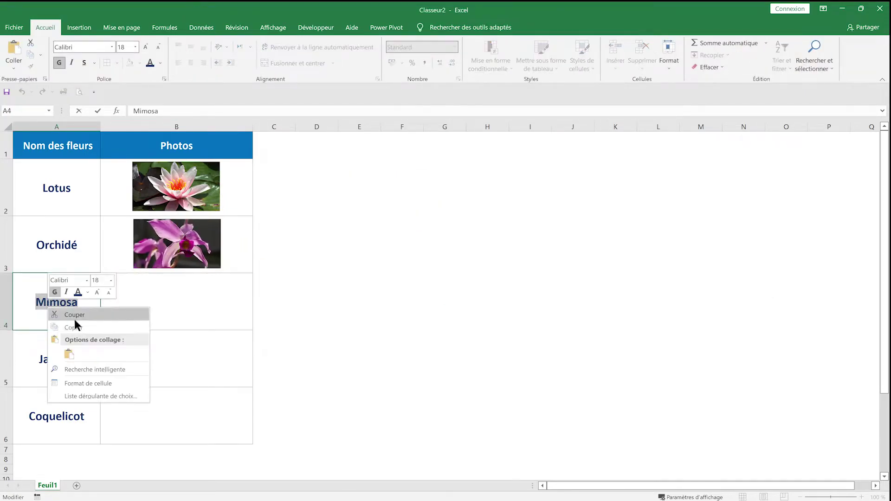
{"action": "key", "text": "Escape"}
{"action": "left_click", "coordinate": [319, 189]}
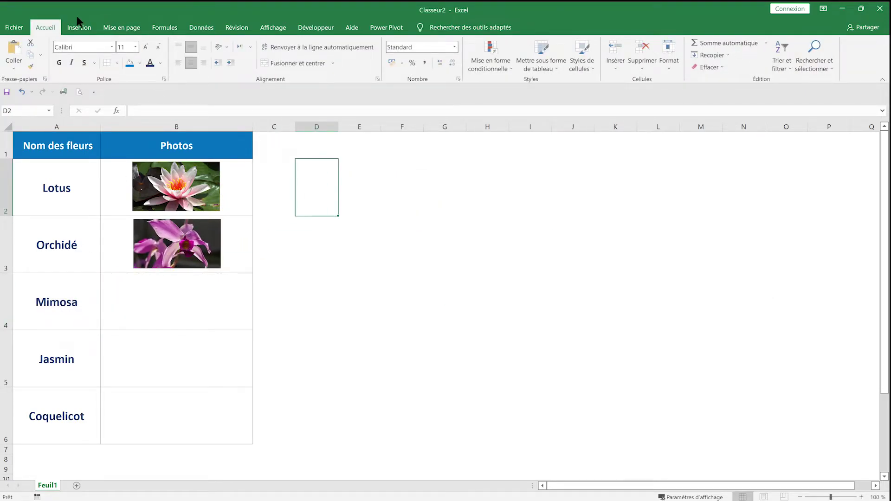
{"action": "left_click", "coordinate": [79, 28]}
{"action": "left_click", "coordinate": [140, 66]}
{"action": "left_click", "coordinate": [155, 107]}
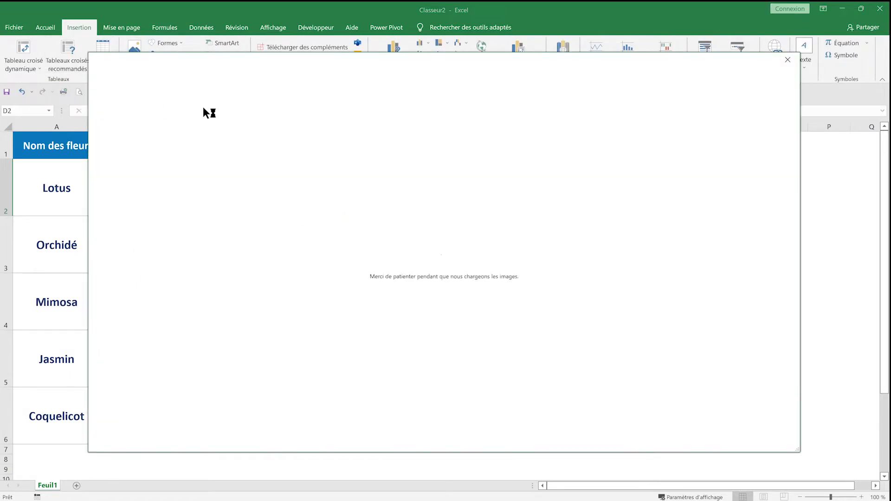
{"action": "type", "text": "Mimosa"}
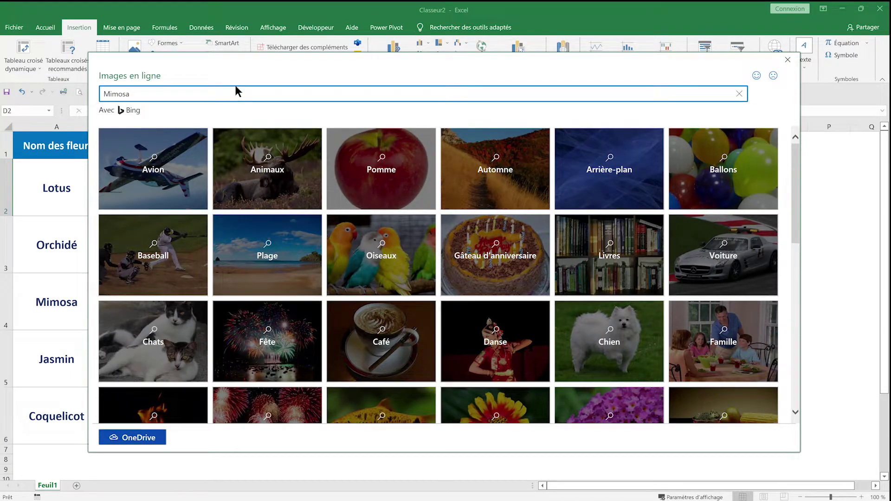
{"action": "key", "text": "Return"}
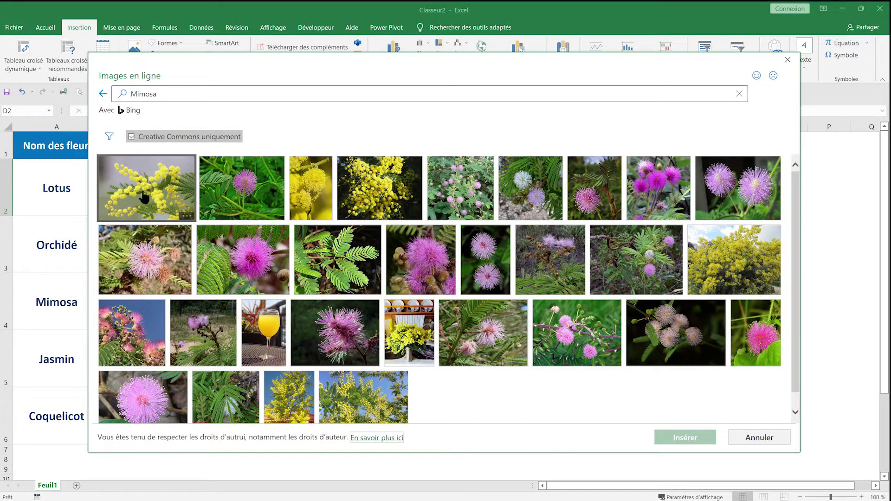
{"action": "left_click", "coordinate": [144, 195]}
{"action": "left_click", "coordinate": [686, 438]}
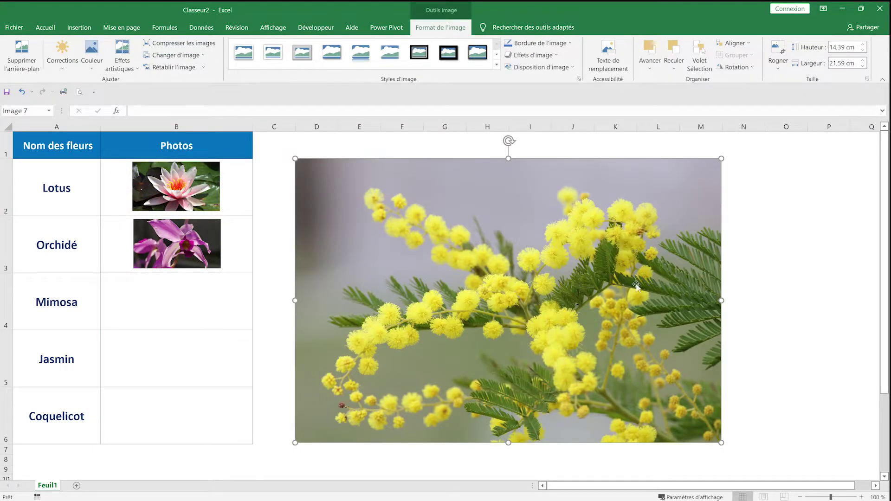
Crop the mimosa photo to 16:9, set its height to 2,5 cm, and place it in B4.
{"action": "left_click", "coordinate": [777, 49]}
{"action": "left_click", "coordinate": [783, 69]}
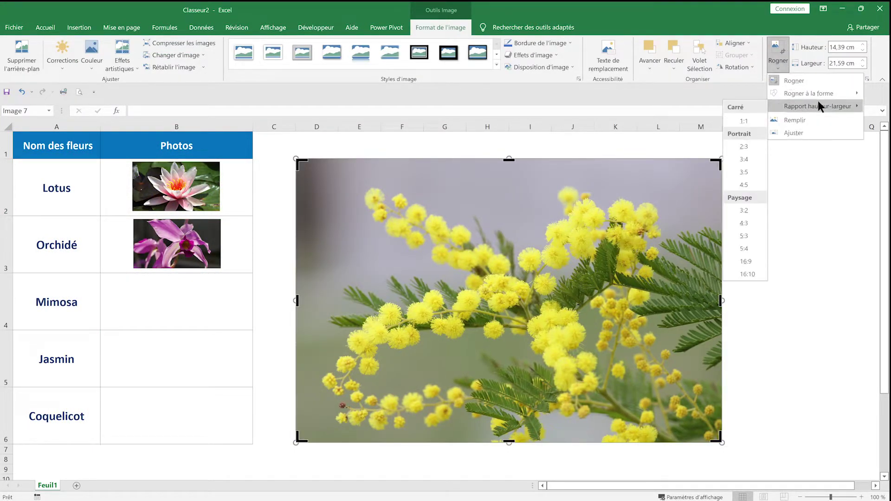
{"action": "left_click", "coordinate": [744, 262]}
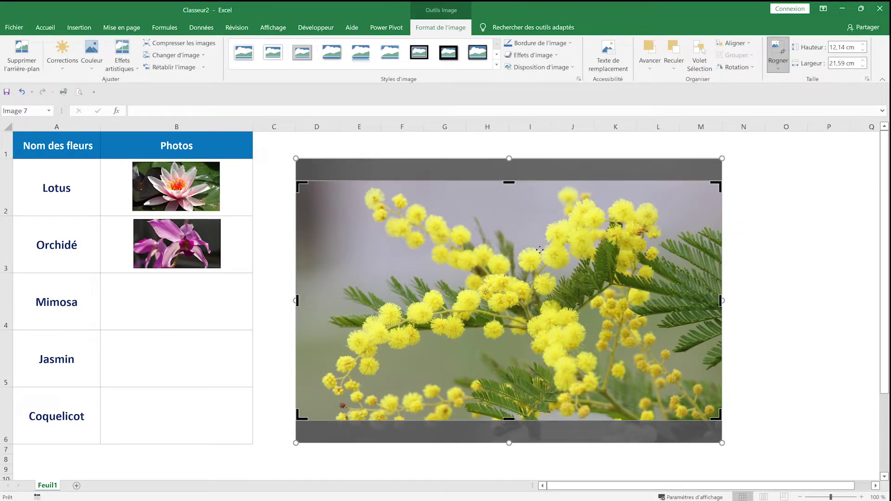
{"action": "left_click", "coordinate": [792, 248]}
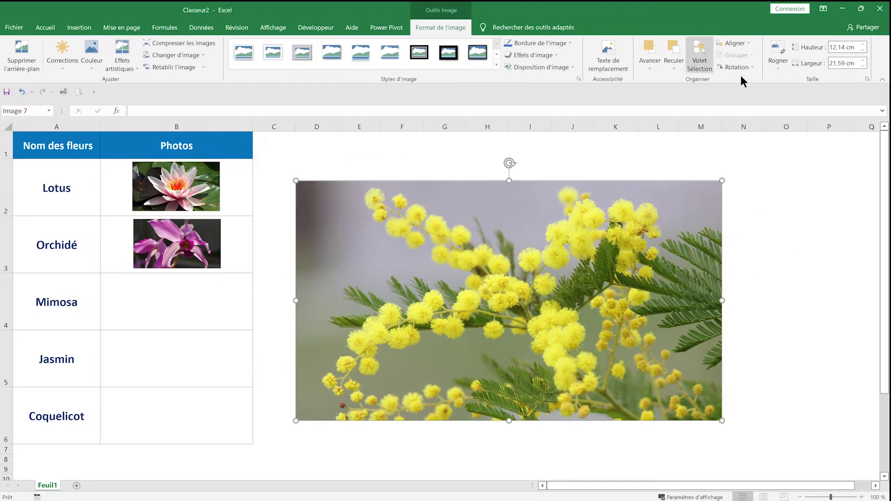
{"action": "left_click", "coordinate": [840, 47]}
{"action": "type", "text": "2,5"}
{"action": "key", "text": "Return"}
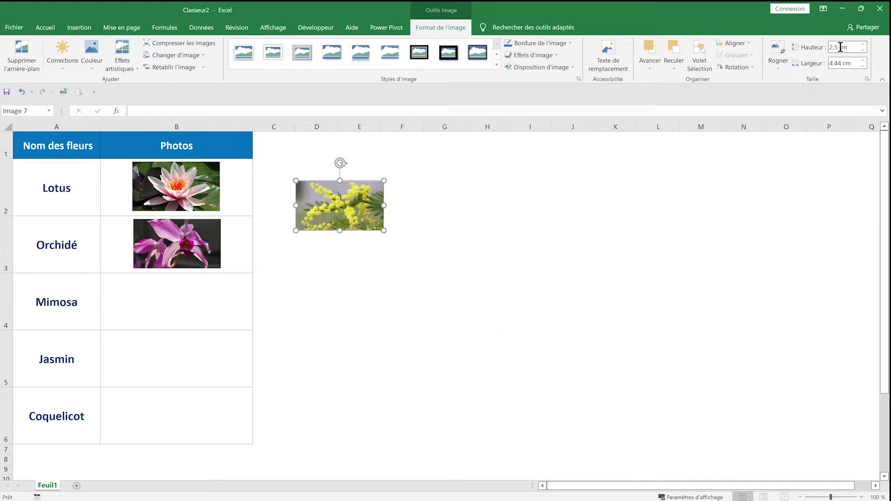
{"action": "left_click_drag", "start_coordinate": [325, 209], "coordinate": [162, 304]}
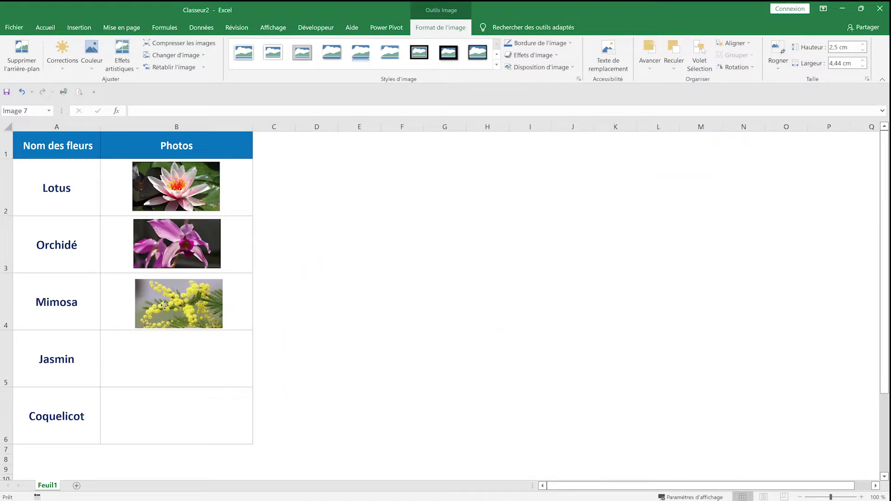
Copy the word Jasmin from A5 and insert a jasmine photo found by online picture search.
{"action": "double_click", "coordinate": [65, 359]}
{"action": "double_click", "coordinate": [56, 359]}
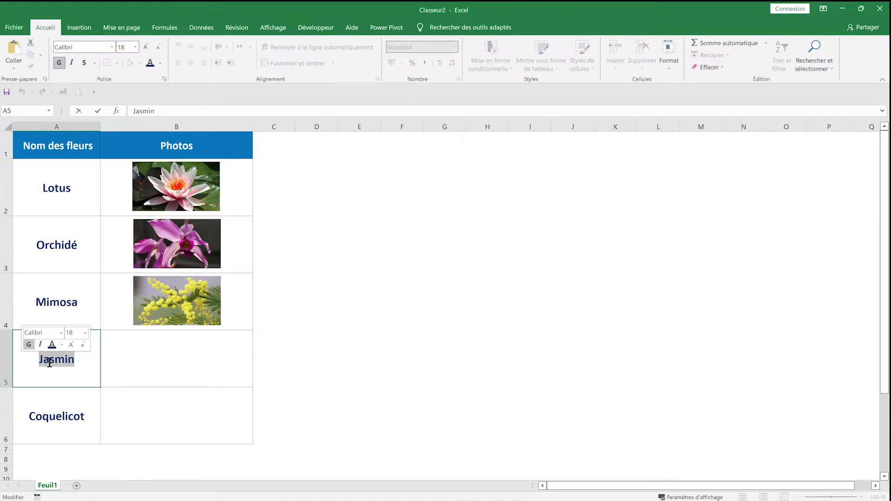
{"action": "right_click", "coordinate": [52, 362]}
{"action": "left_click", "coordinate": [87, 382]}
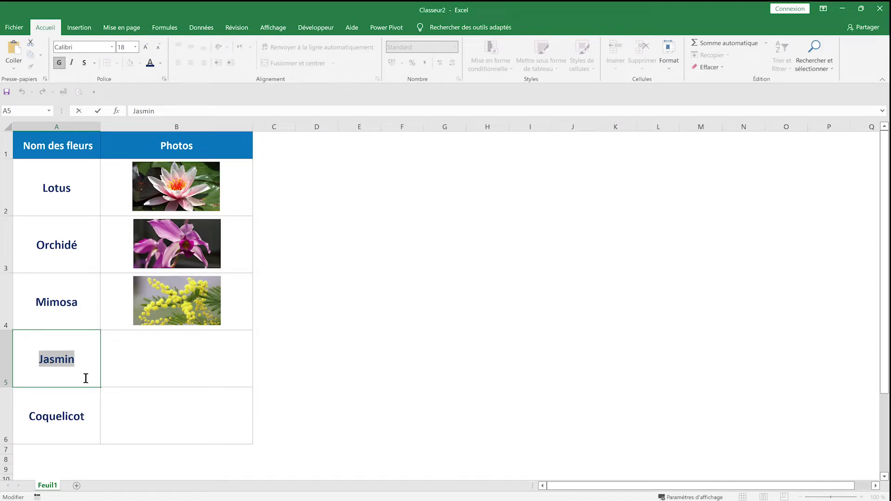
{"action": "left_click", "coordinate": [85, 28]}
{"action": "left_click", "coordinate": [135, 52]}
{"action": "left_click", "coordinate": [162, 107]}
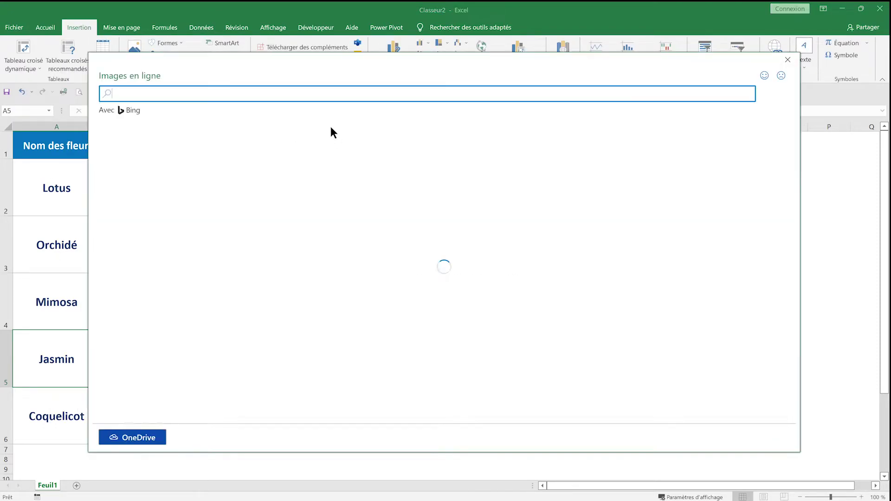
{"action": "key", "text": "ctrl+v"}
{"action": "key", "text": "Return"}
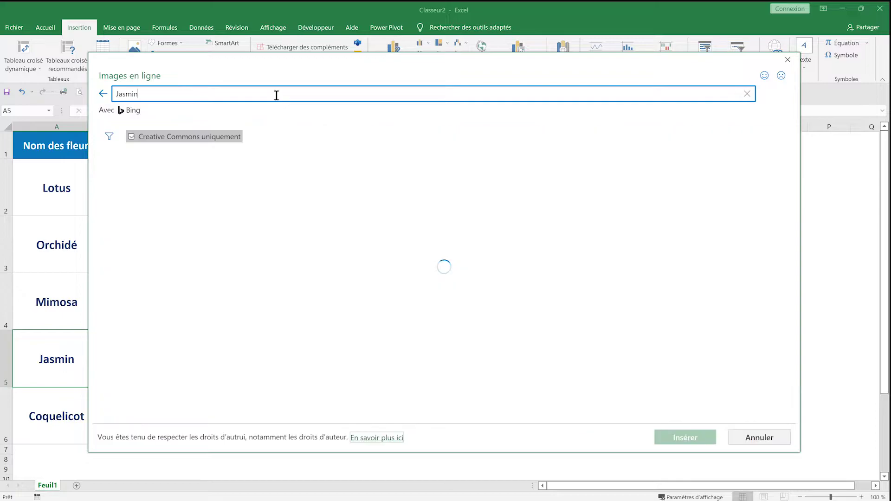
{"action": "left_click", "coordinate": [343, 270]}
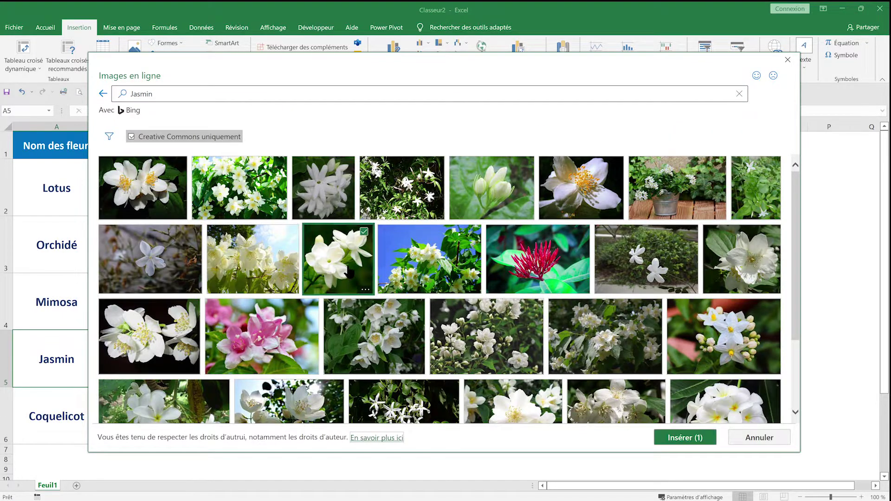
{"action": "left_click", "coordinate": [684, 440]}
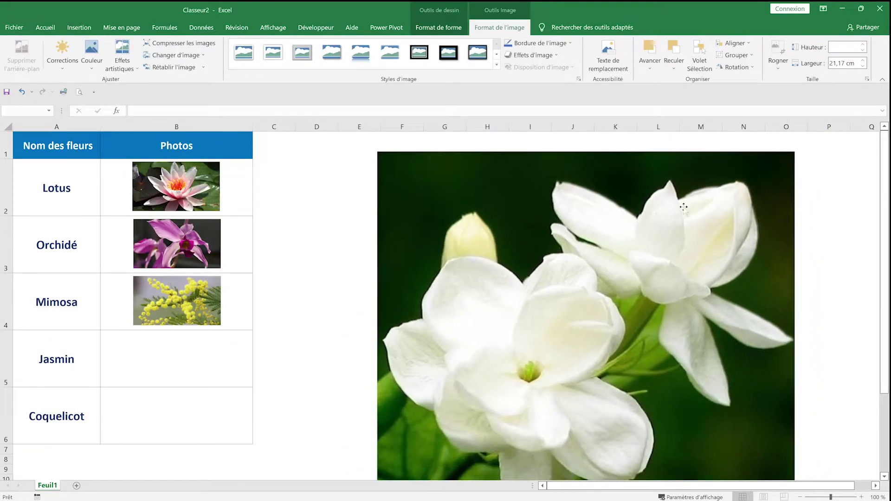
Crop the jasmine photo to 16:9, set its height to 2,5 cm, and place it in B5.
{"action": "left_click", "coordinate": [778, 69]}
{"action": "mouse_move", "coordinate": [817, 106]}
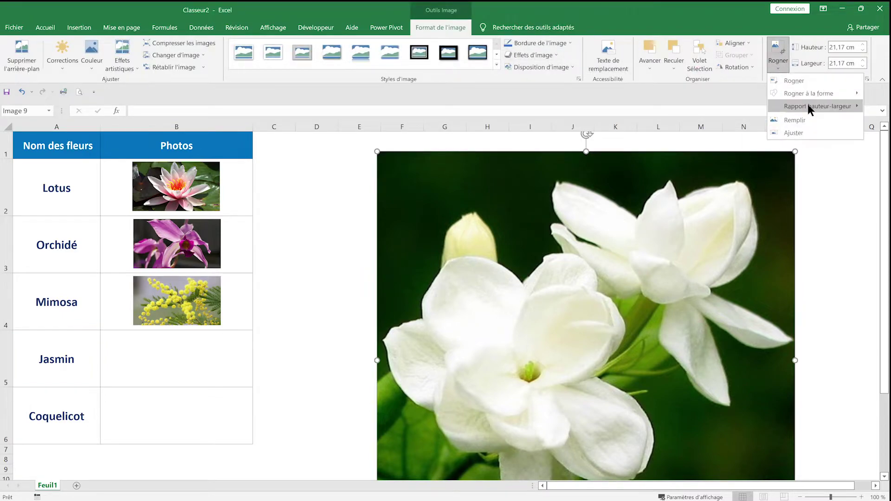
{"action": "left_click", "coordinate": [749, 261]}
{"action": "scroll", "coordinate": [716, 308], "scroll_direction": "down", "scroll_amount": 2}
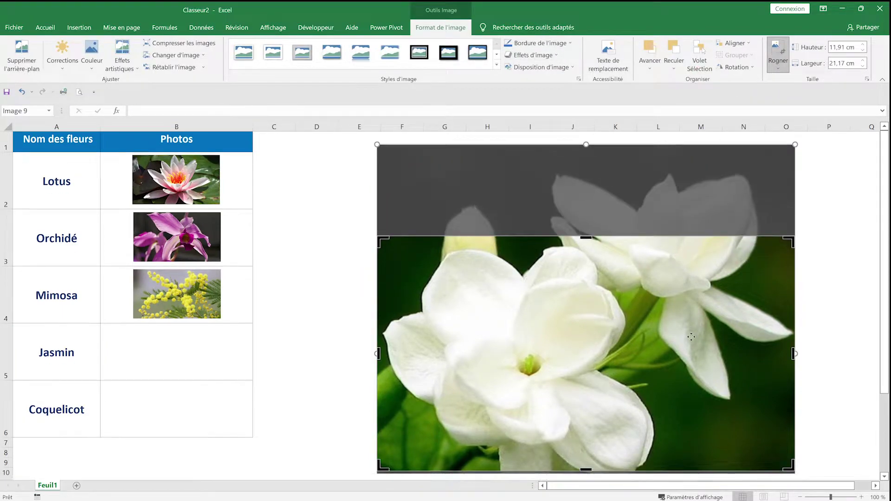
{"action": "left_click", "coordinate": [812, 321]}
{"action": "left_click", "coordinate": [766, 279]}
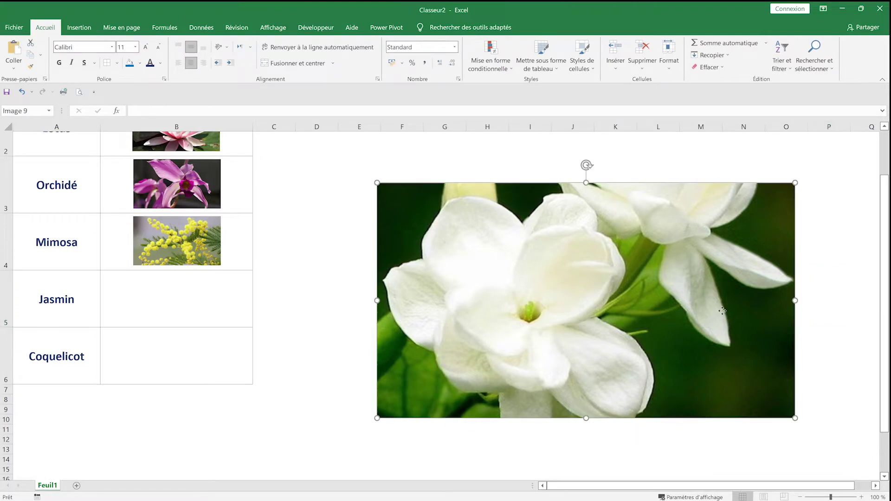
{"action": "left_click", "coordinate": [845, 47]}
{"action": "type", "text": "2,5"}
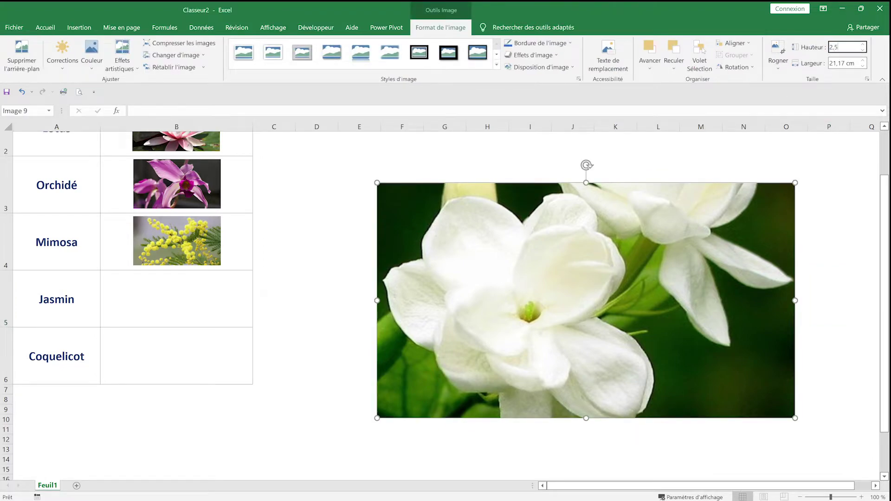
{"action": "key", "text": "Return"}
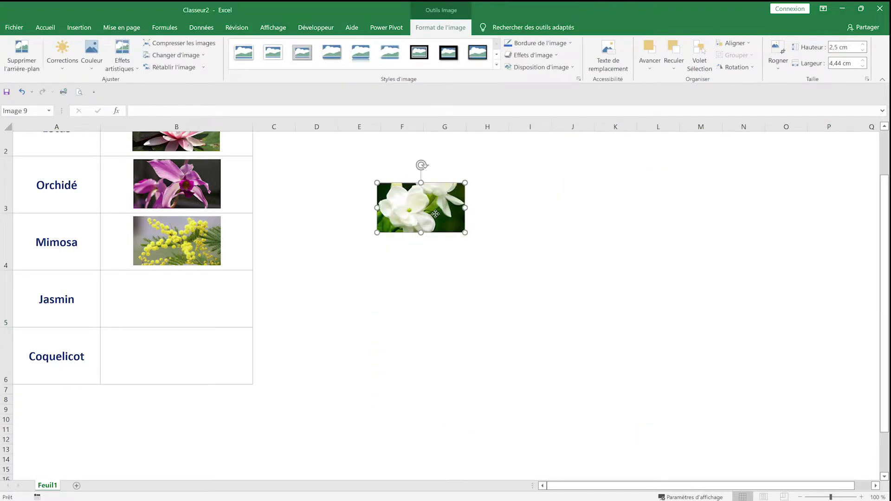
{"action": "left_click_drag", "start_coordinate": [435, 214], "coordinate": [192, 304]}
Copy the word Coquelicot and insert the first poppy photo from an online picture search.
{"action": "left_click", "coordinate": [91, 361]}
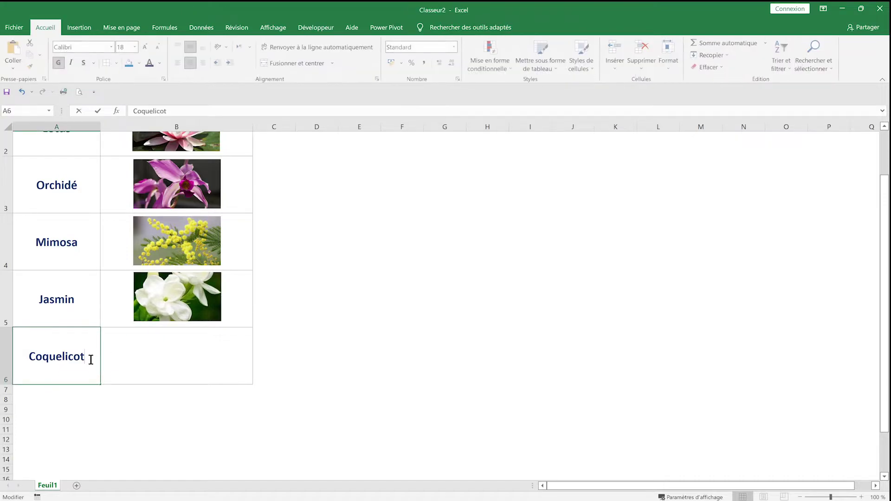
{"action": "double_click", "coordinate": [91, 360]}
{"action": "right_click", "coordinate": [42, 355]}
{"action": "key", "text": "Escape"}
{"action": "left_click", "coordinate": [83, 27]}
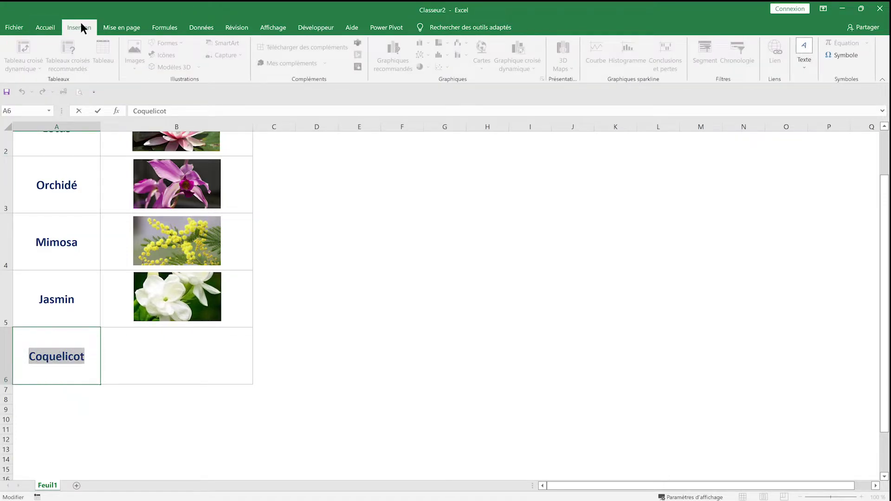
{"action": "key", "text": "Escape"}
{"action": "left_click", "coordinate": [135, 58]}
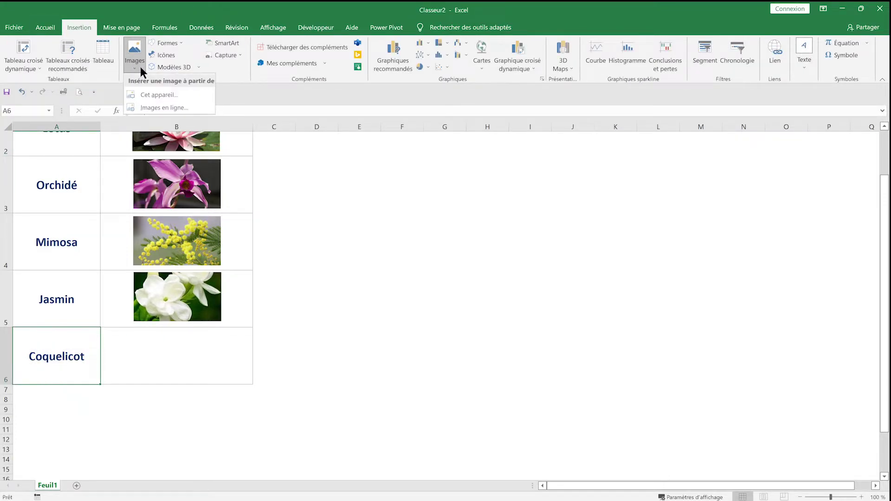
{"action": "left_click", "coordinate": [152, 107]}
{"action": "key", "text": "ctrl+v"}
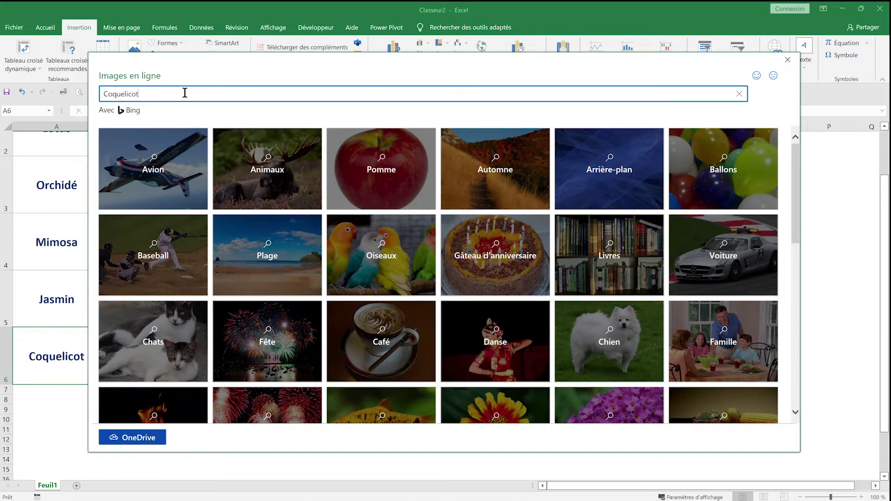
{"action": "key", "text": "Return"}
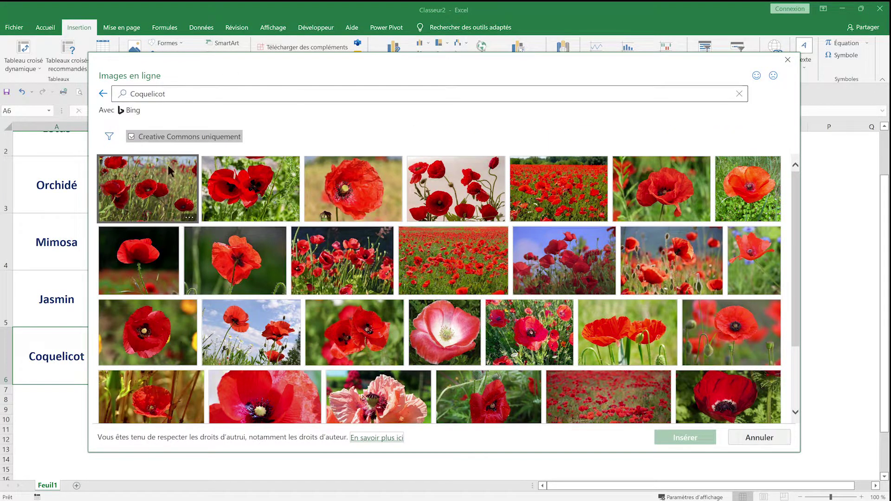
{"action": "double_click", "coordinate": [162, 195]}
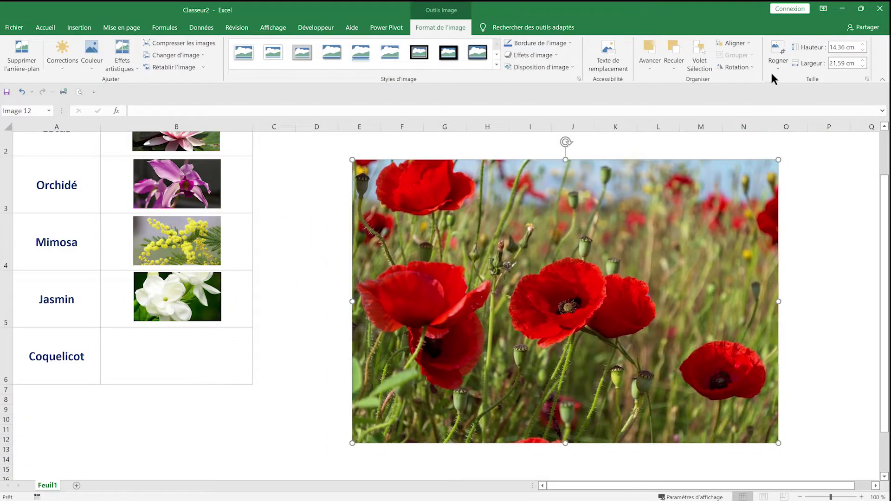
Crop the poppy photo to 16:9, set its height to 2,5 cm, and place it in B6.
{"action": "left_click", "coordinate": [775, 70]}
{"action": "mouse_move", "coordinate": [817, 106]}
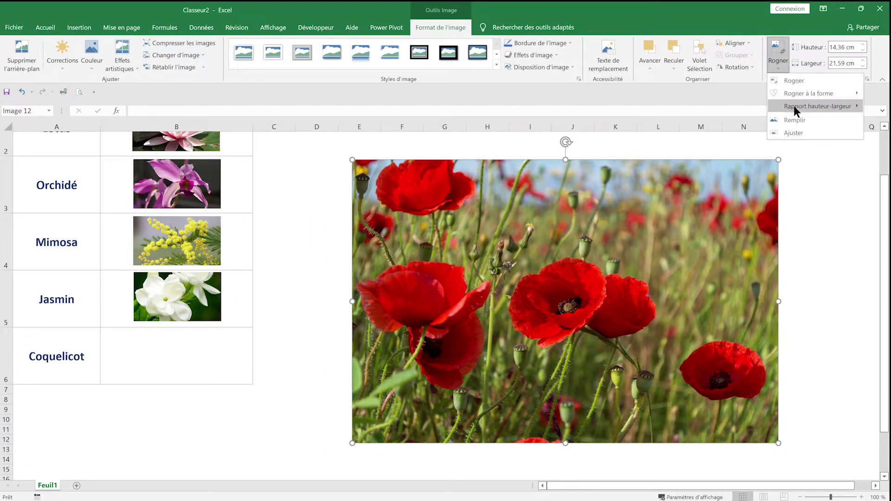
{"action": "left_click", "coordinate": [745, 253]}
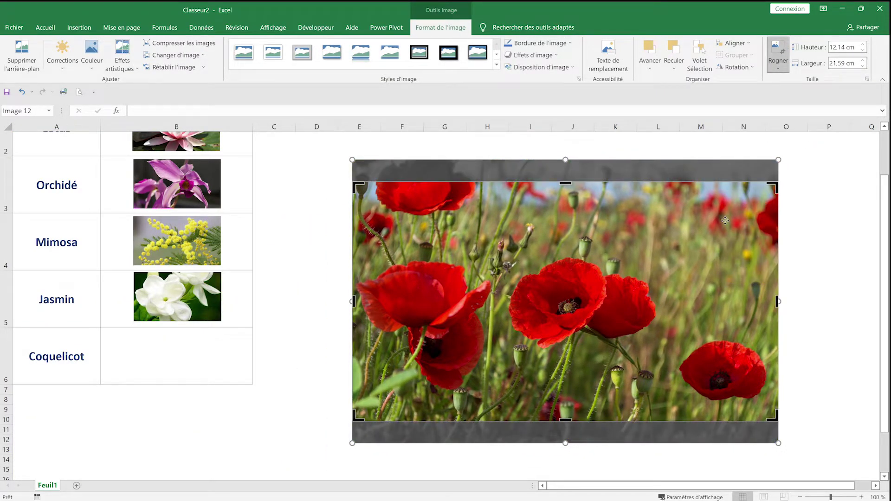
{"action": "left_click", "coordinate": [809, 246]}
{"action": "left_click", "coordinate": [742, 232]}
{"action": "left_click", "coordinate": [845, 47]}
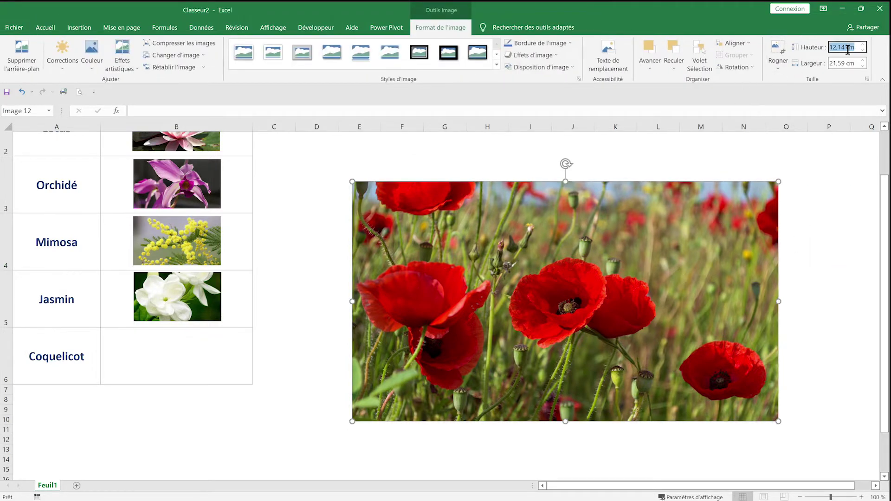
{"action": "type", "text": "2,5"}
{"action": "key", "text": "Return"}
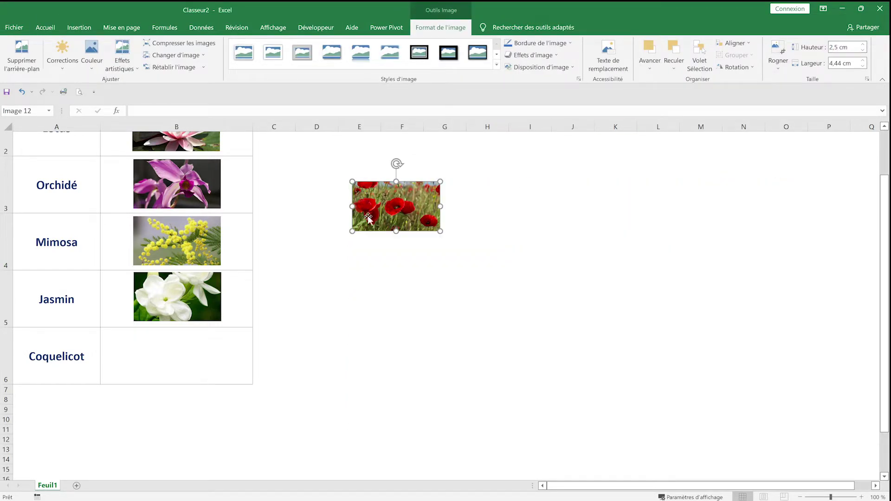
{"action": "left_click_drag", "start_coordinate": [375, 206], "coordinate": [159, 357]}
{"action": "left_click_drag", "start_coordinate": [194, 301], "coordinate": [195, 302]}
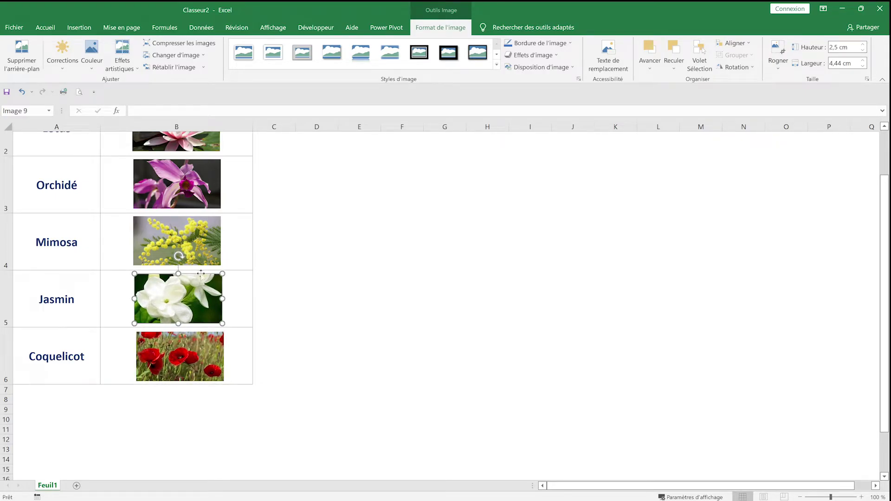
Nudge the lotus photo slightly down.
{"action": "scroll", "coordinate": [289, 272], "scroll_direction": "up", "scroll_amount": 2}
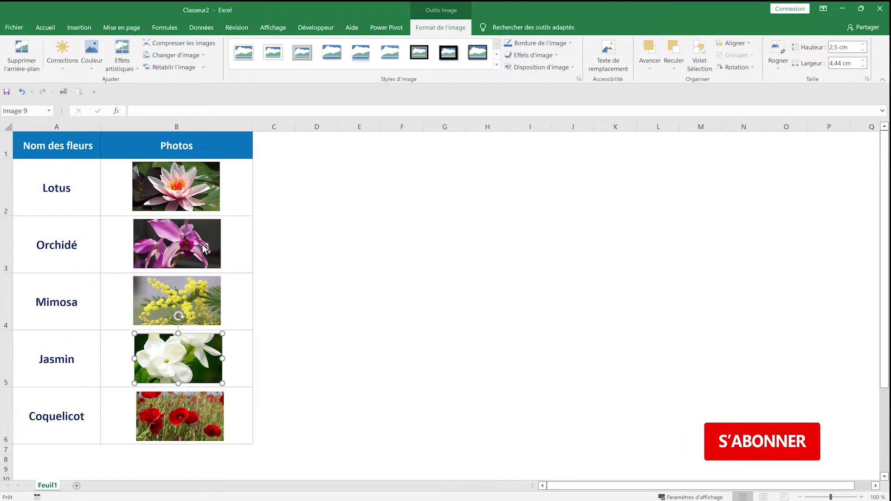
{"action": "key", "text": "Tab"}
{"action": "key", "text": "Down"}
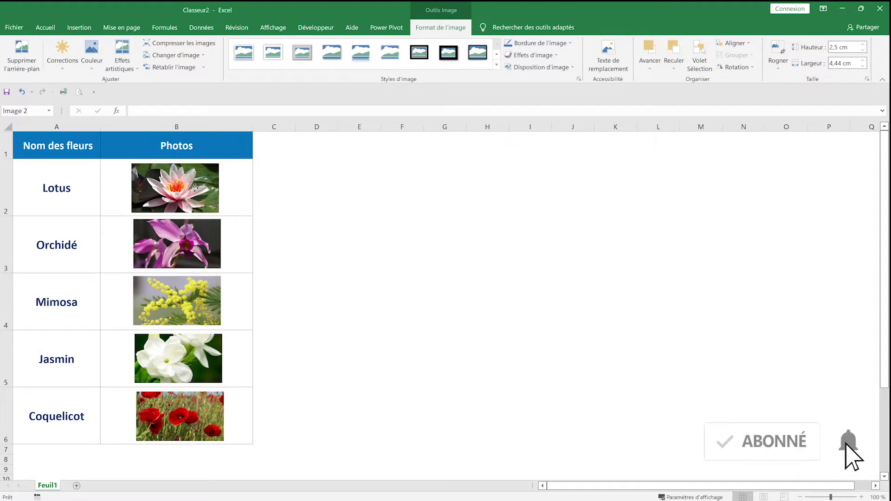
{"action": "key", "text": "Down"}
Select all five flower photos, centre them in one column and distribute them vertically.
{"action": "key", "text": "ctrl+a"}
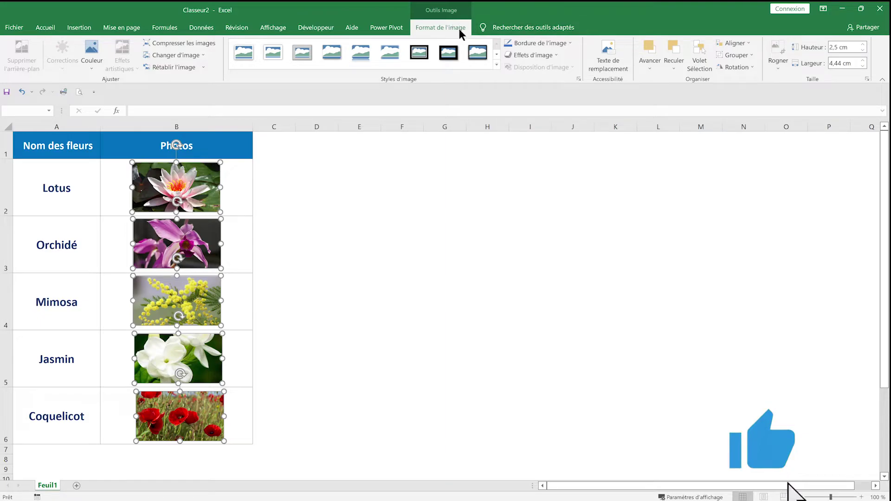
{"action": "left_click", "coordinate": [736, 43]}
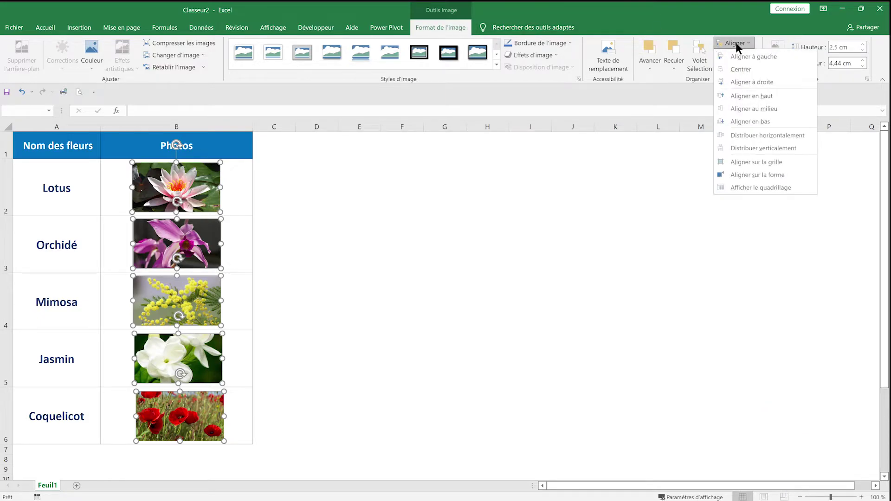
{"action": "key", "text": "Escape"}
{"action": "left_click", "coordinate": [738, 43]}
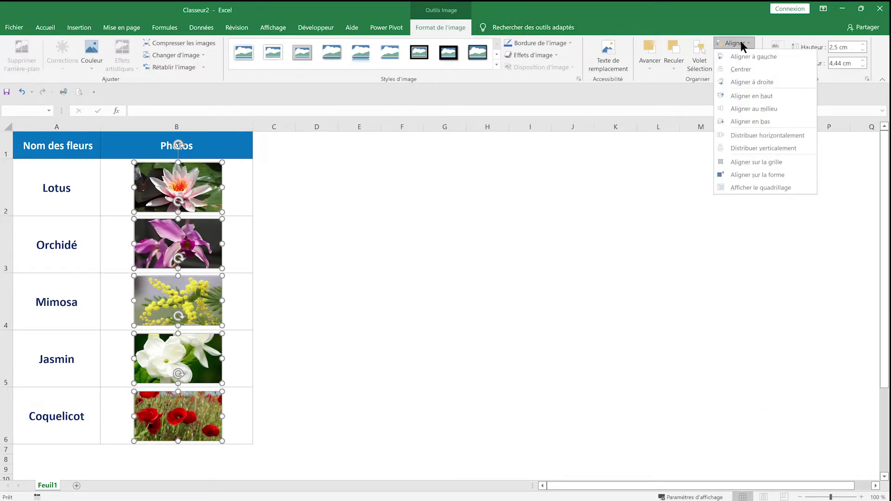
{"action": "left_click", "coordinate": [773, 150]}
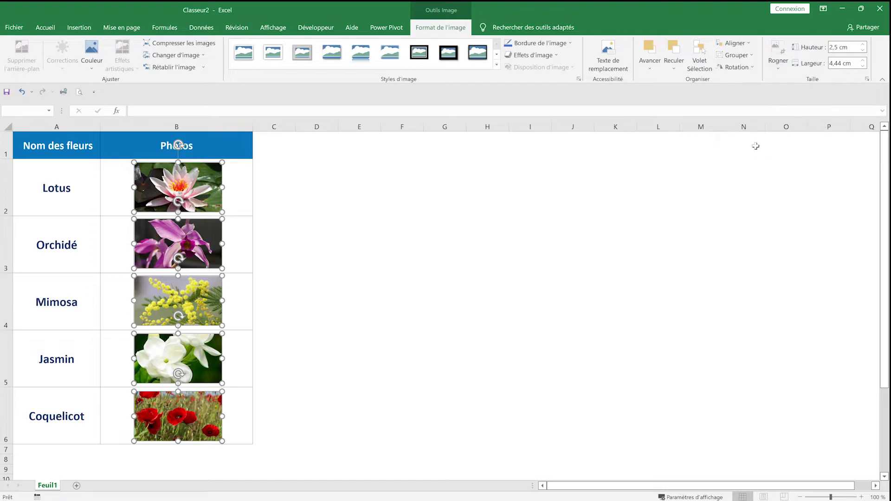
{"action": "left_click", "coordinate": [378, 335]}
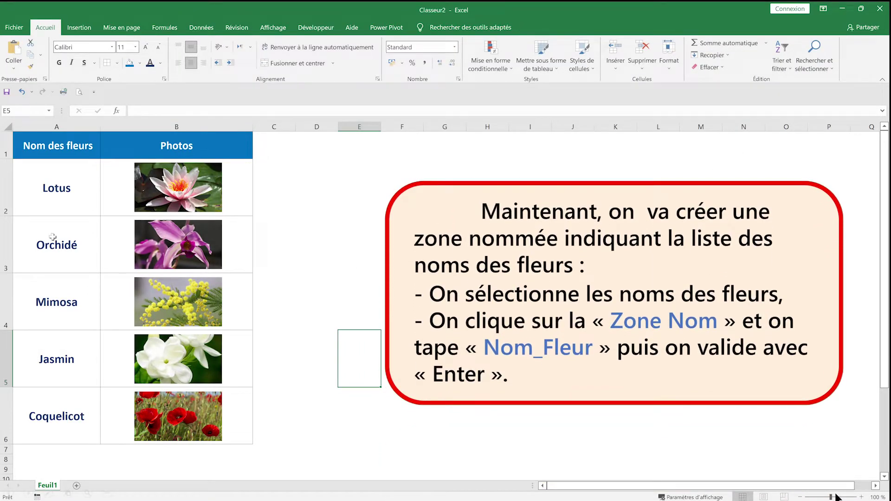
Name the flower names range, Lotus through Coquelicot, Nom_Fleur using the Name Box.
{"action": "left_click_drag", "start_coordinate": [72, 185], "coordinate": [75, 408]}
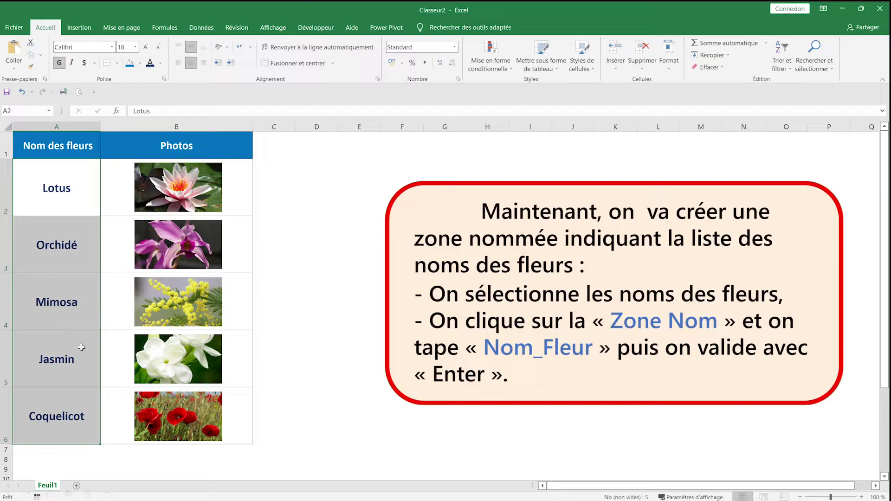
{"action": "left_click", "coordinate": [2, 111]}
{"action": "type", "text": "r"}
{"action": "key", "text": "Return"}
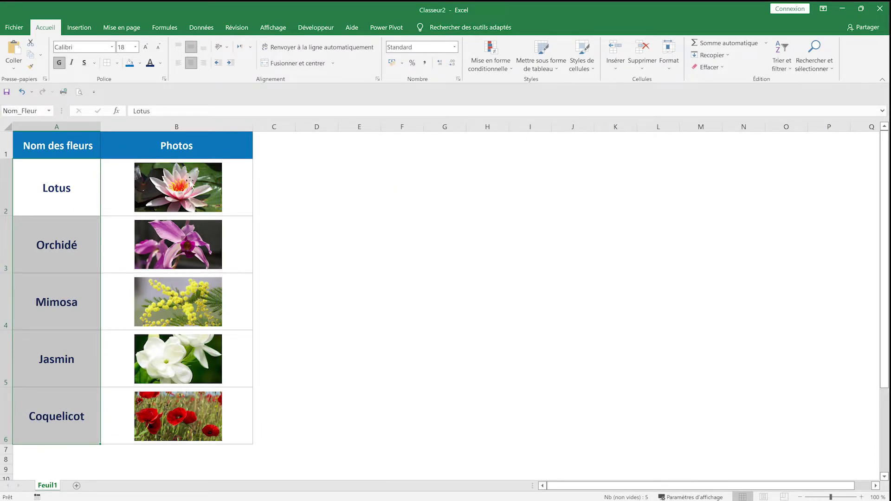
Enter the label 'Séléction des fleurs' in F1 and widen column F to fit it.
{"action": "left_click", "coordinate": [408, 149]}
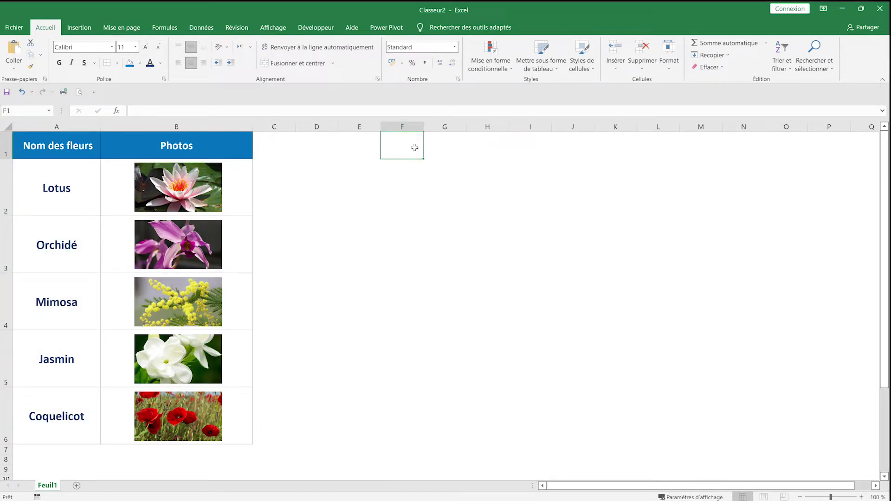
{"action": "type", "text": "Séléct"}
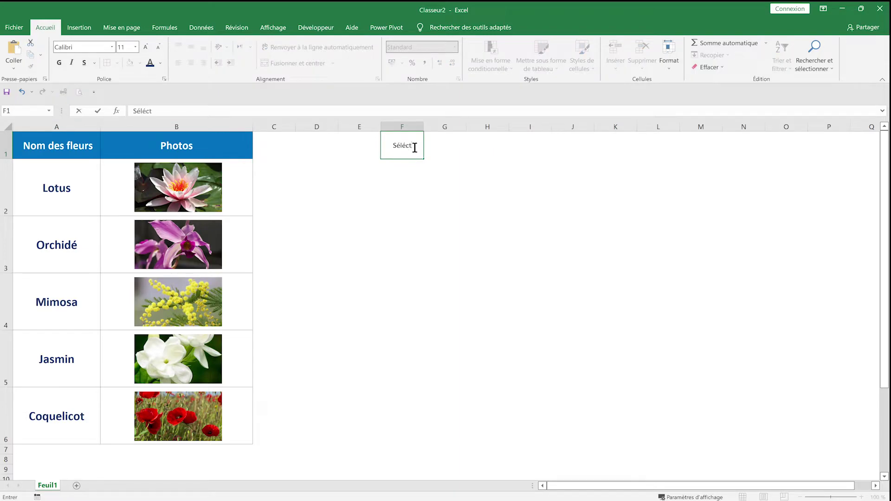
{"action": "type", "text": "ion des fle"}
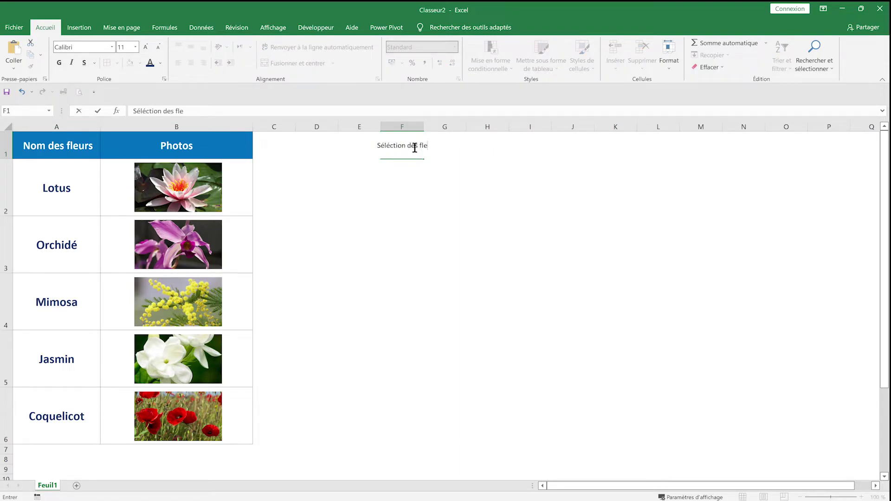
{"action": "type", "text": "ur"}
{"action": "key", "text": "alt+Return"}
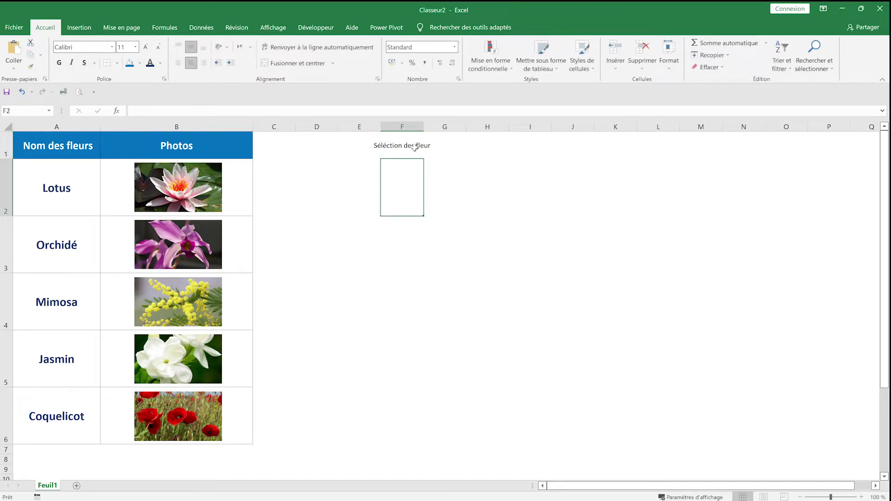
{"action": "left_click", "coordinate": [222, 111]}
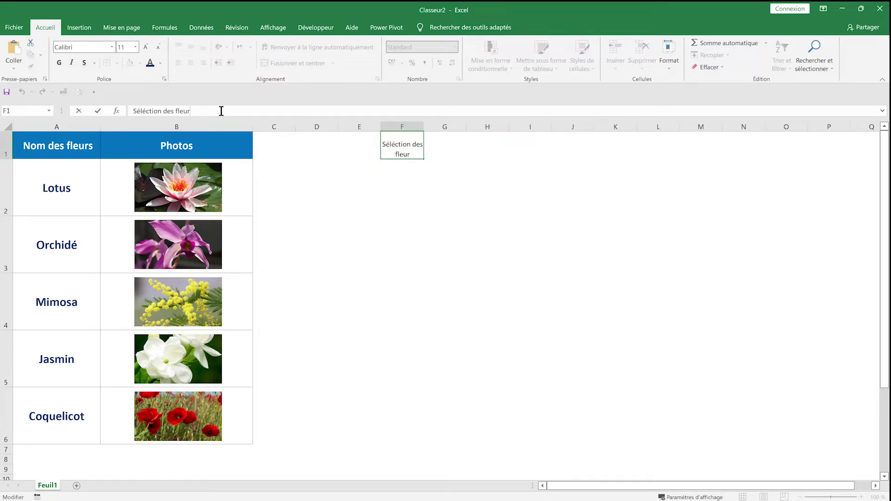
{"action": "key", "text": "Return"}
{"action": "left_click_drag", "start_coordinate": [424, 126], "coordinate": [488, 127]}
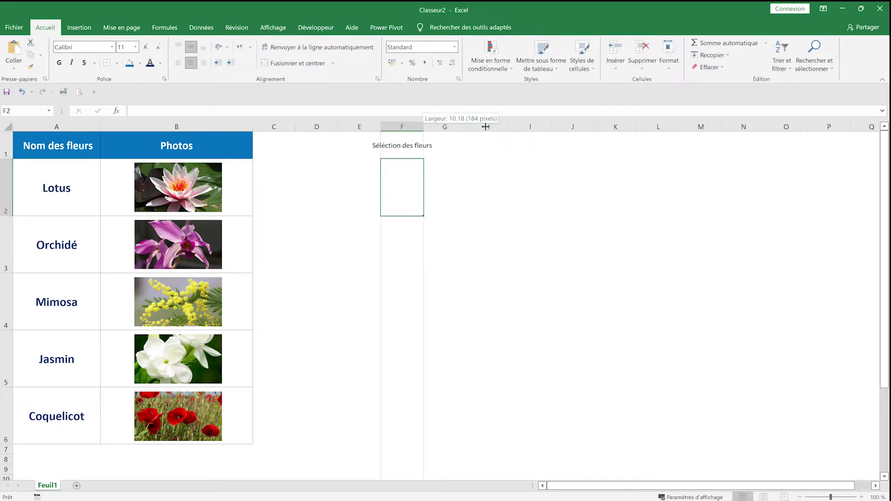
Copy the Photos header's blue formatting onto the F1 label with Format Painter.
{"action": "left_click", "coordinate": [454, 146]}
{"action": "left_click", "coordinate": [236, 146]}
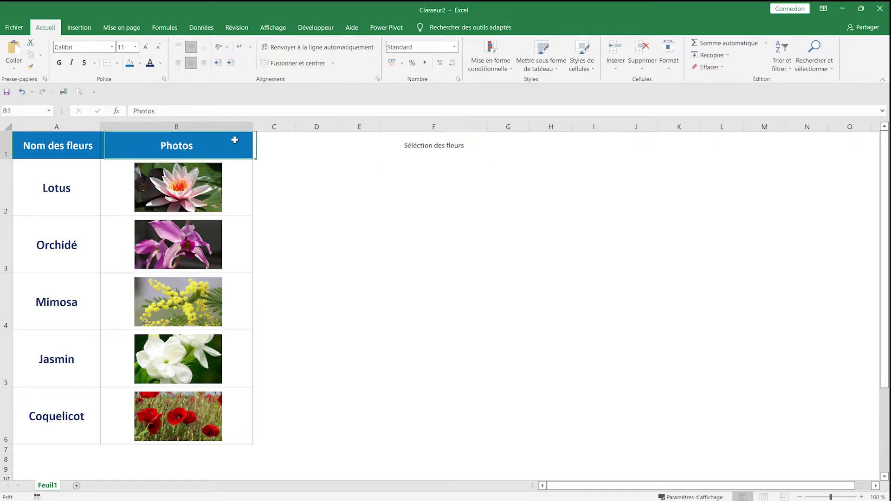
{"action": "left_click", "coordinate": [31, 66]}
{"action": "left_click", "coordinate": [402, 146]}
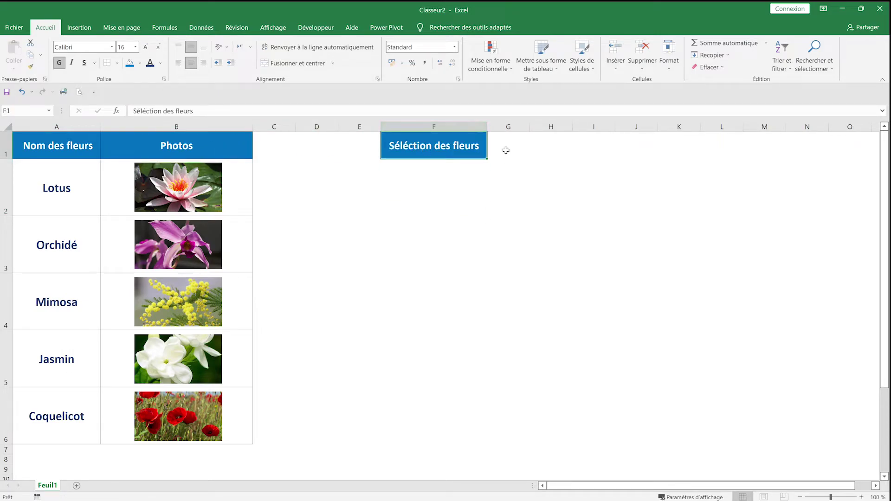
Merge cells G1:I1 and put a border around the merged cell.
{"action": "left_click_drag", "start_coordinate": [506, 150], "coordinate": [608, 153]}
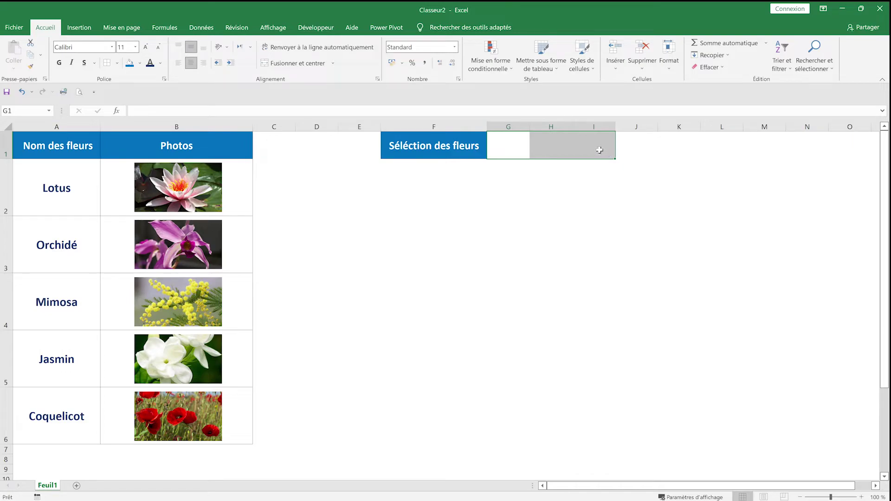
{"action": "left_click", "coordinate": [322, 64]}
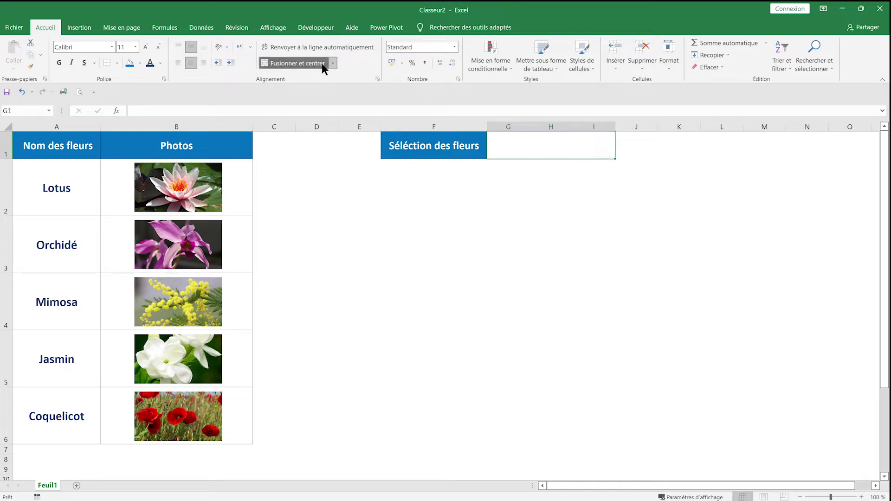
{"action": "left_click", "coordinate": [117, 69]}
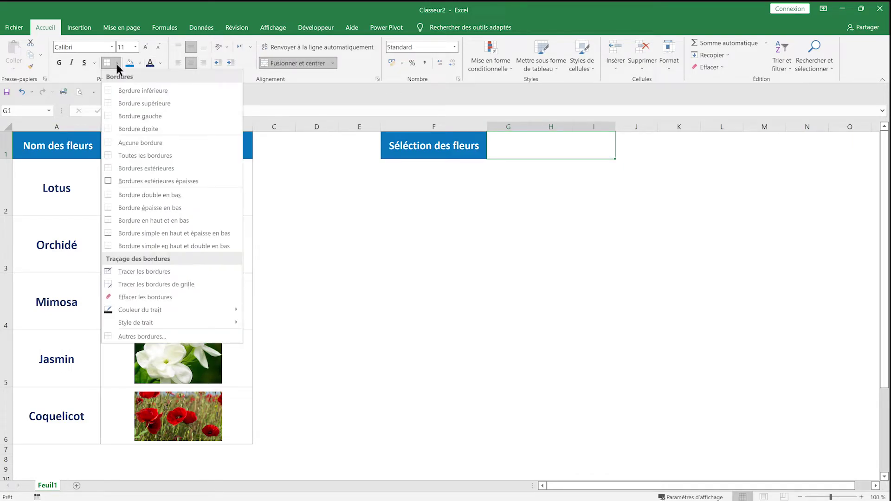
{"action": "left_click", "coordinate": [122, 172]}
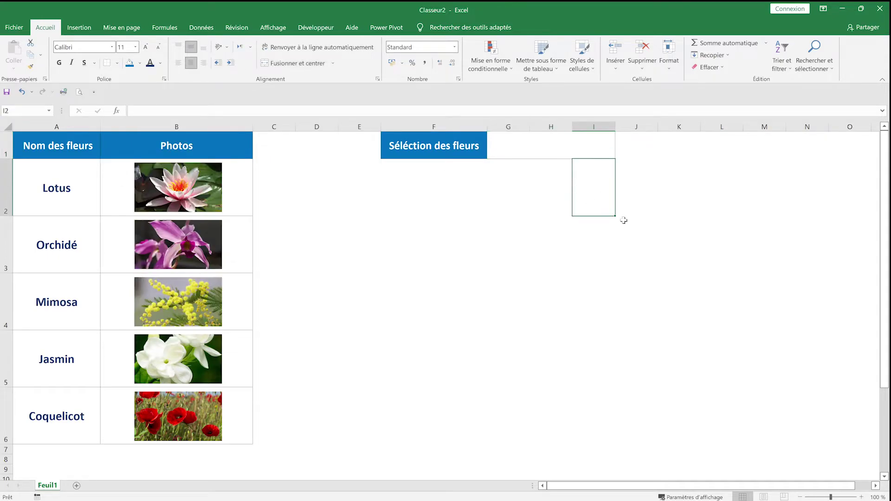
Insert a blank row above the table, moving everything down one row.
{"action": "right_click", "coordinate": [6, 143]}
{"action": "left_click", "coordinate": [37, 220]}
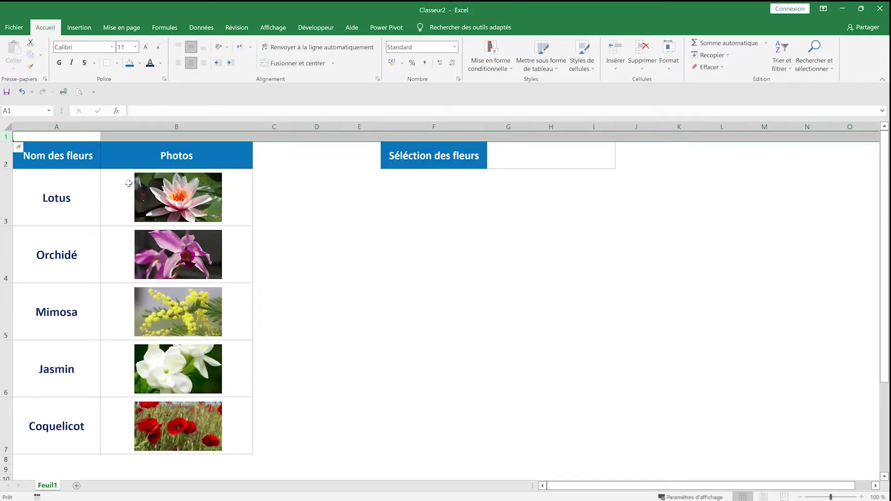
{"action": "left_click", "coordinate": [356, 192]}
{"action": "left_click", "coordinate": [536, 236]}
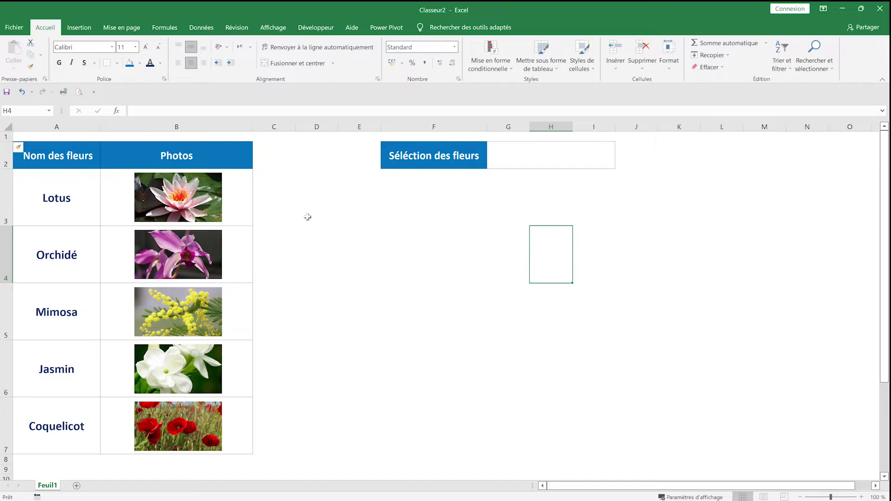
{"action": "left_click_drag", "start_coordinate": [84, 202], "coordinate": [88, 399]}
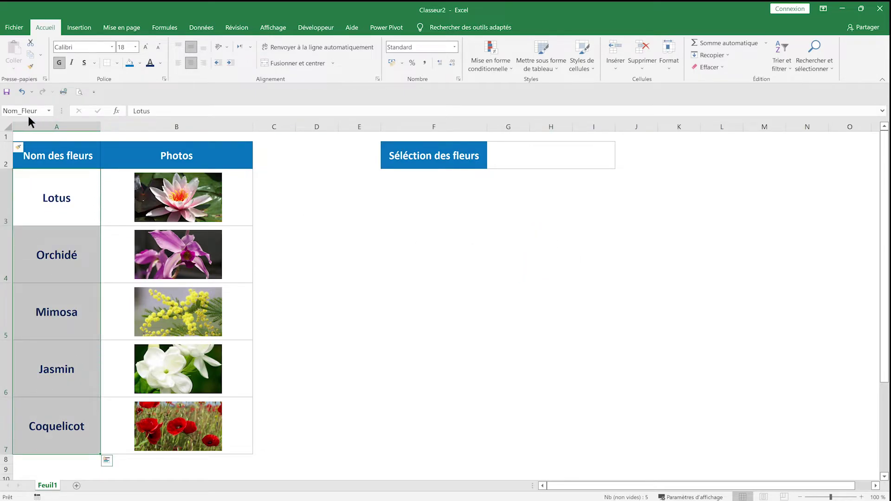
{"action": "left_click", "coordinate": [481, 231]}
{"action": "left_click", "coordinate": [526, 152]}
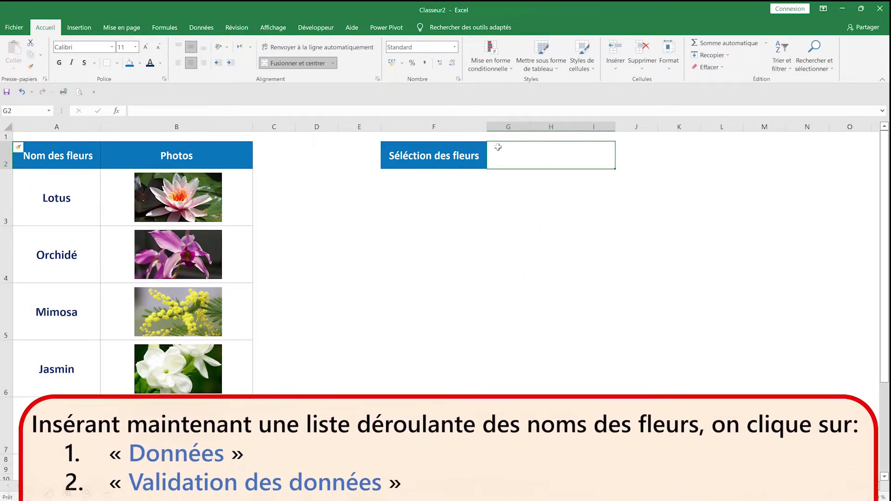
Add data validation to G2 as a List with source Nom_Fleur.
{"action": "left_click", "coordinate": [199, 27]}
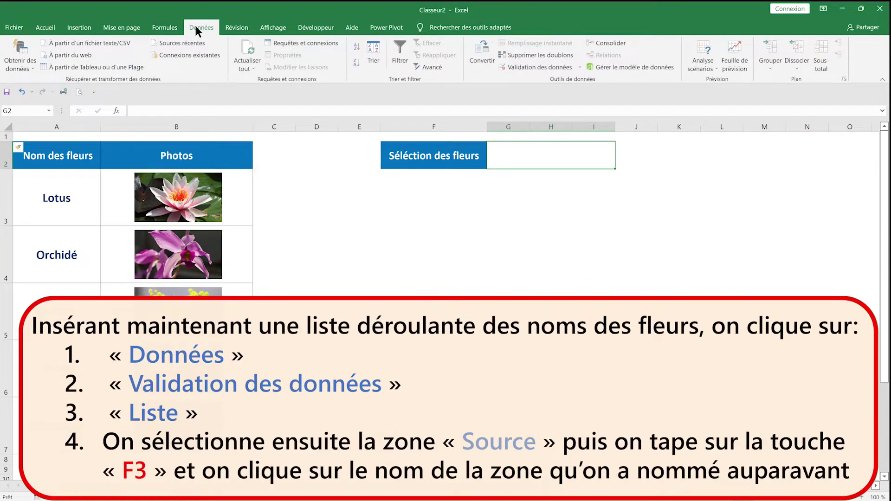
{"action": "left_click", "coordinate": [563, 66]}
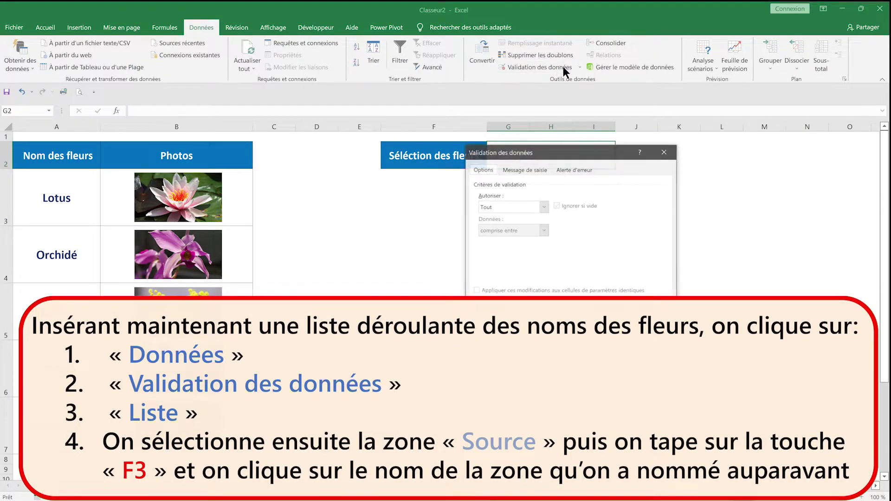
{"action": "left_click", "coordinate": [539, 207]}
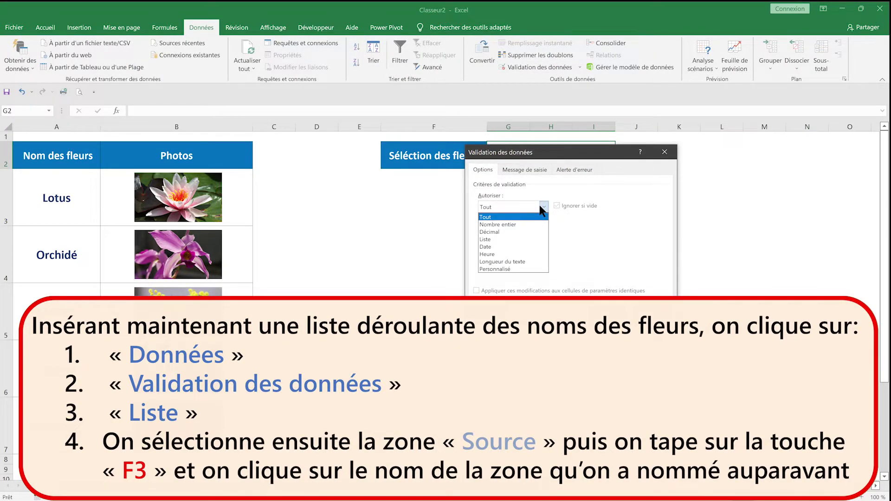
{"action": "left_click", "coordinate": [502, 240]}
{"action": "left_click", "coordinate": [544, 254]}
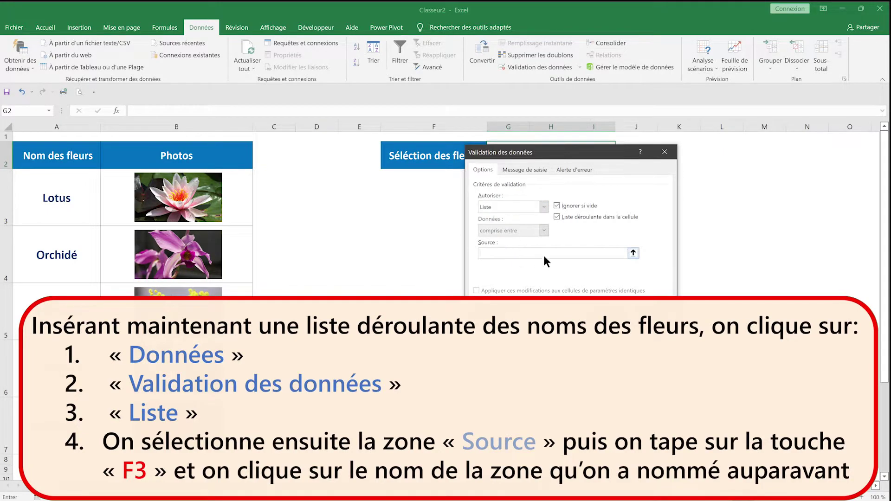
{"action": "key", "text": "F3"}
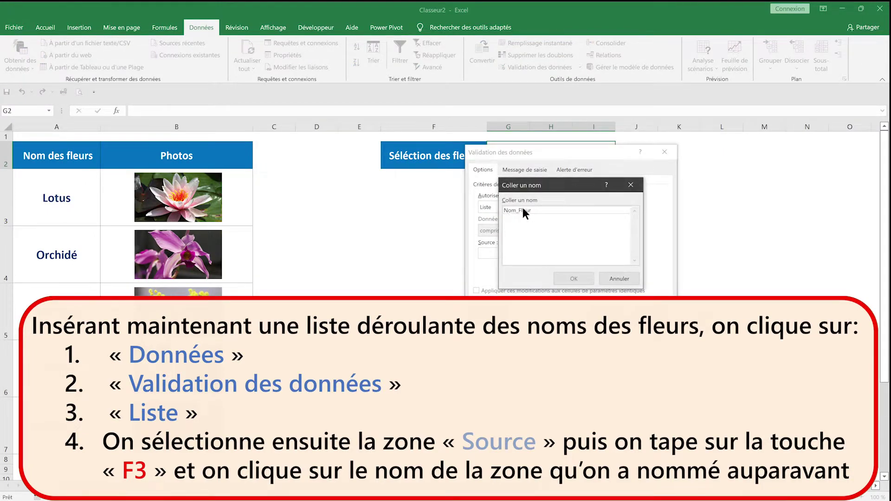
{"action": "left_click", "coordinate": [523, 211]}
{"action": "key", "text": "Return"}
{"action": "key", "text": "Return"}
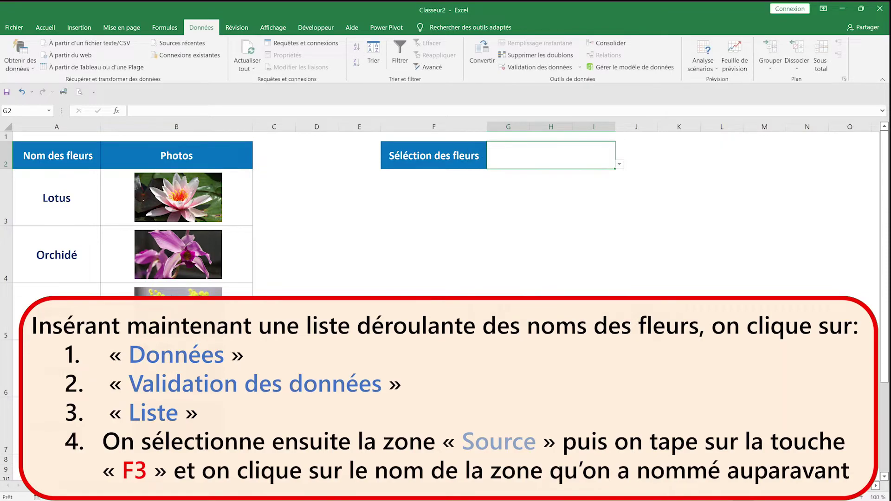
Choose Jasmin from the G2 dropdown.
{"action": "left_click", "coordinate": [620, 164]}
{"action": "left_click", "coordinate": [609, 180]}
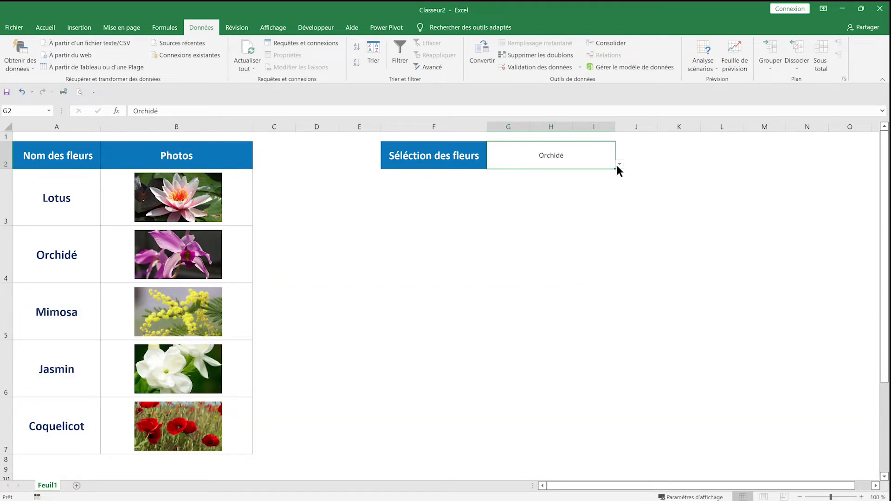
{"action": "left_click", "coordinate": [620, 164]}
{"action": "left_click", "coordinate": [582, 195]}
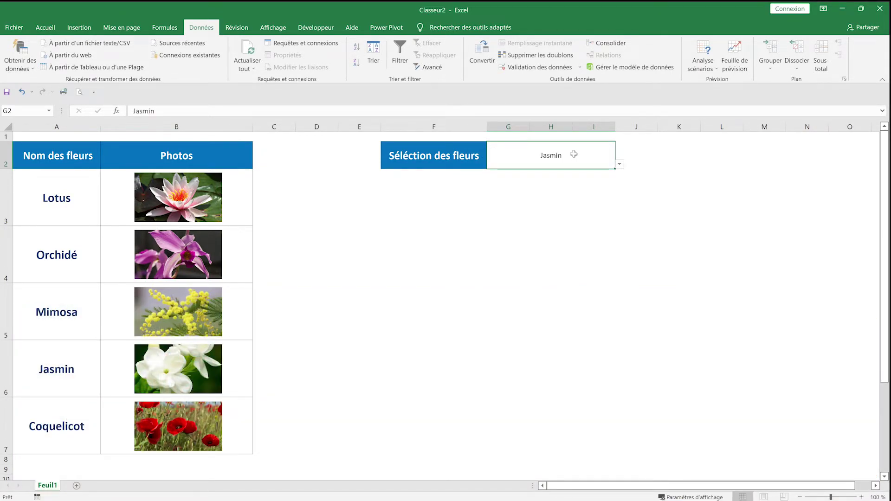
Format the G2 text blue and bold, and increase its font size several steps.
{"action": "left_click", "coordinate": [40, 29]}
{"action": "left_click", "coordinate": [160, 63]}
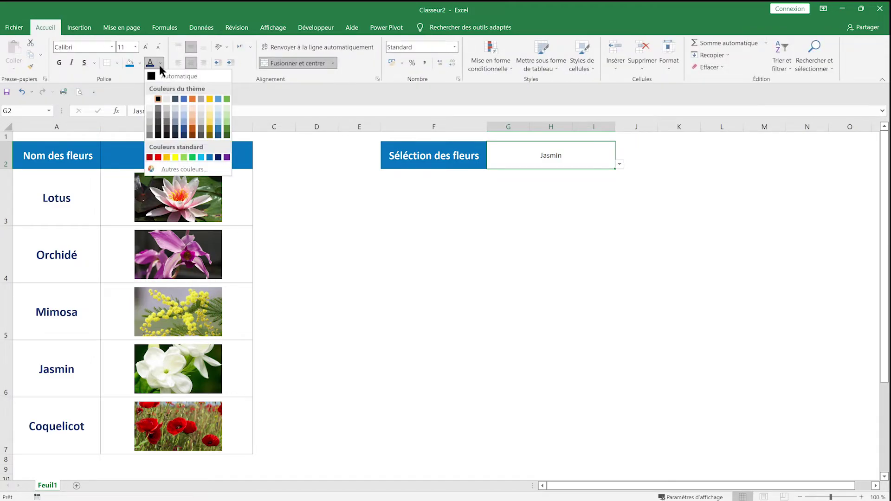
{"action": "left_click", "coordinate": [210, 157]}
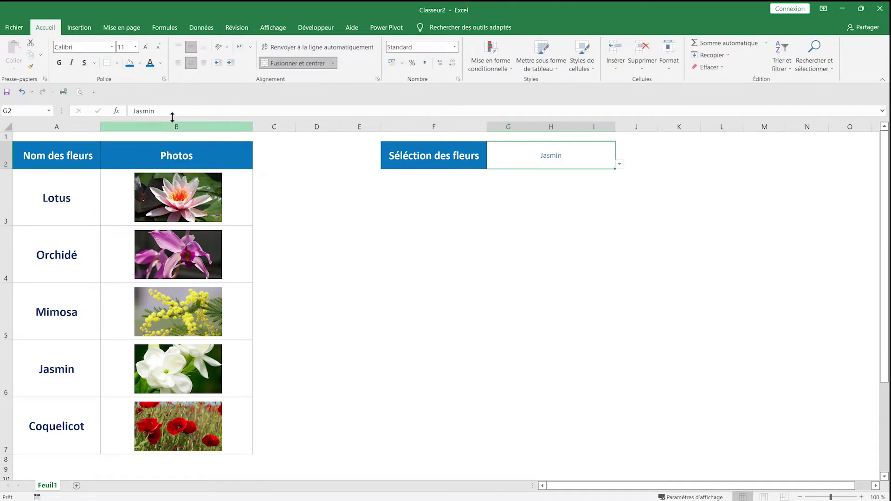
{"action": "left_click", "coordinate": [58, 62]}
{"action": "double_click", "coordinate": [147, 47]}
{"action": "left_click", "coordinate": [147, 47]}
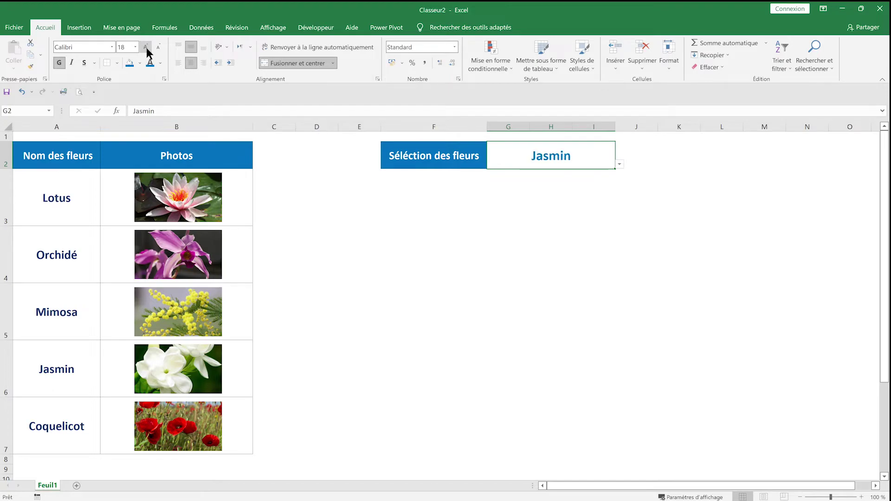
{"action": "double_click", "coordinate": [146, 46]}
{"action": "double_click", "coordinate": [146, 46]}
{"action": "left_click", "coordinate": [147, 47]}
{"action": "left_click", "coordinate": [476, 224]}
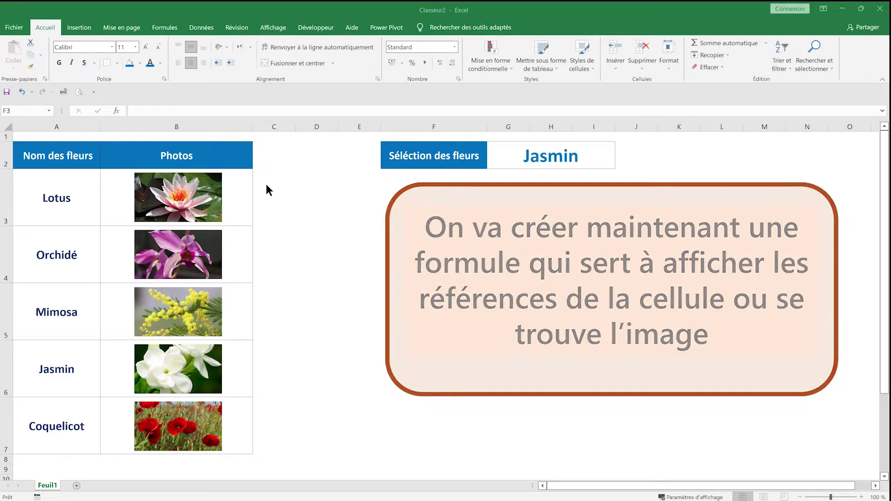
Enter =CELLULE("adresse";B3) in C3 and fill it down to C7, showing $B$3 to $B$7.
{"action": "left_click", "coordinate": [288, 197]}
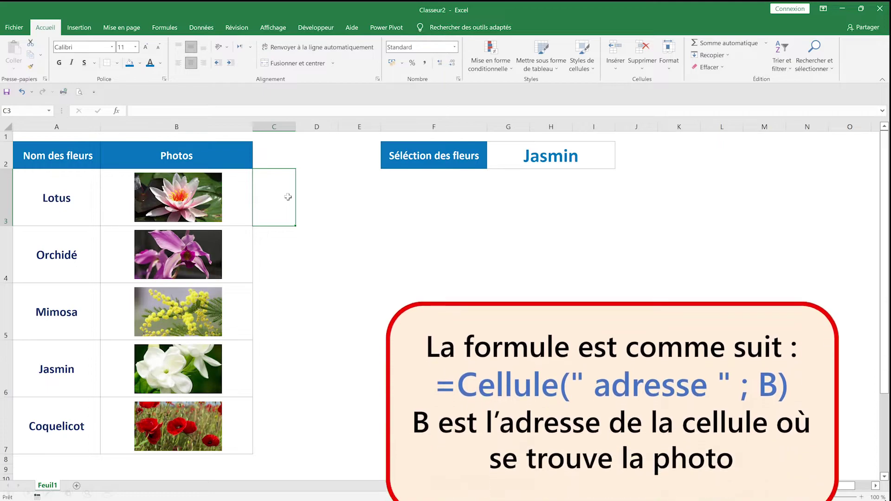
{"action": "type", "text": "=cell"}
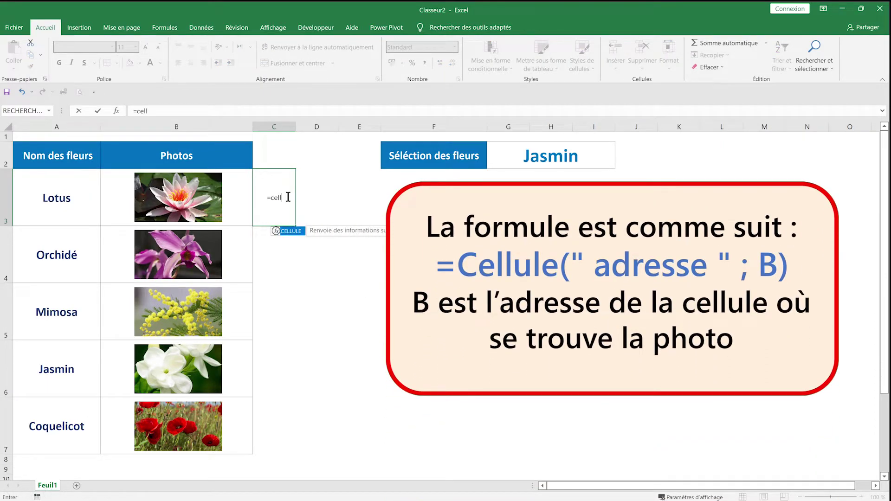
{"action": "double_click", "coordinate": [289, 231]}
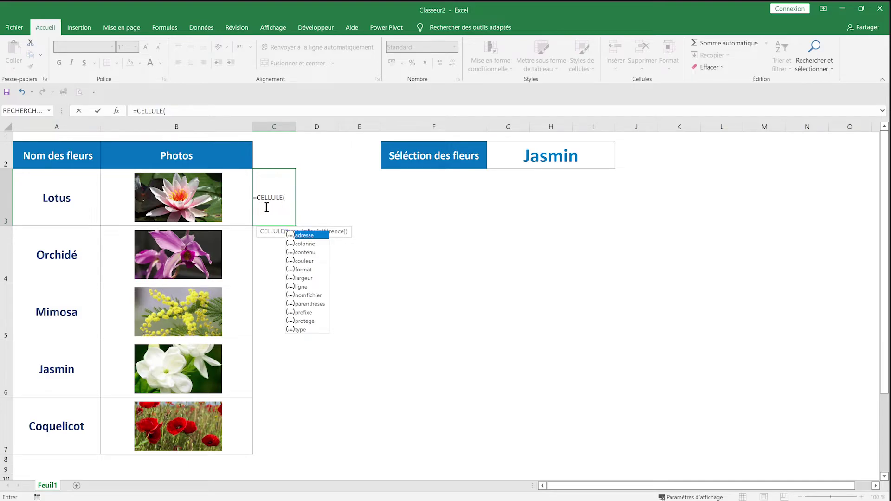
{"action": "double_click", "coordinate": [304, 235]}
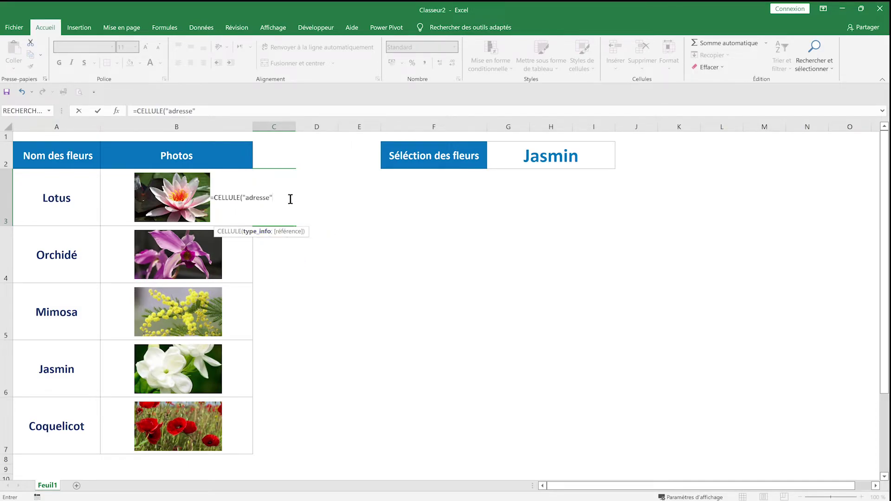
{"action": "type", "text": ";"}
{"action": "left_click", "coordinate": [118, 189]}
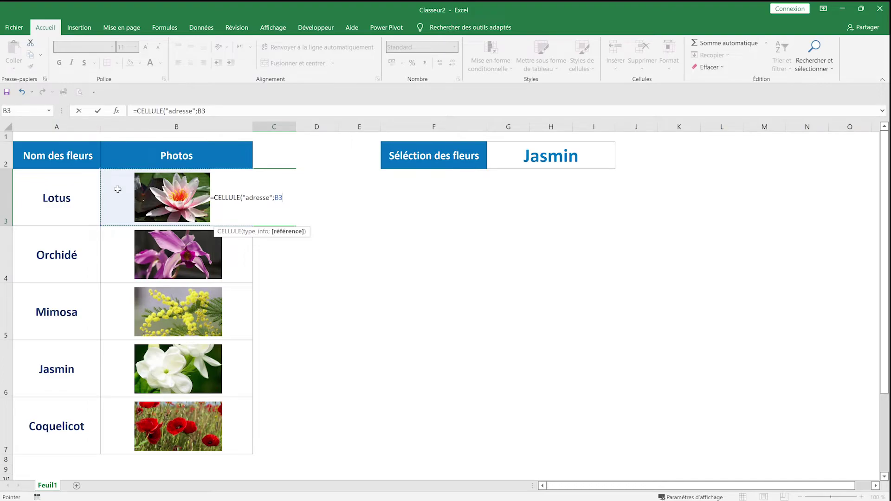
{"action": "type", "text": ")"}
{"action": "key", "text": "Return"}
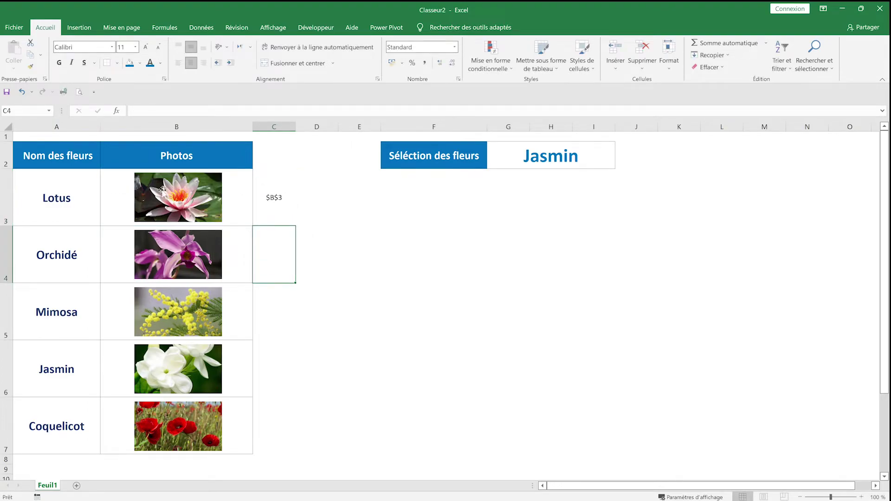
{"action": "left_click", "coordinate": [280, 196]}
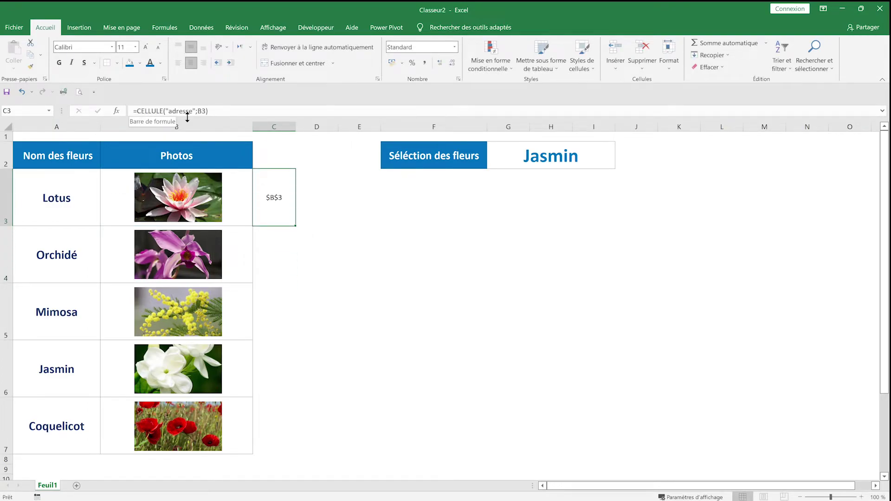
{"action": "left_click_drag", "start_coordinate": [295, 227], "coordinate": [297, 451]}
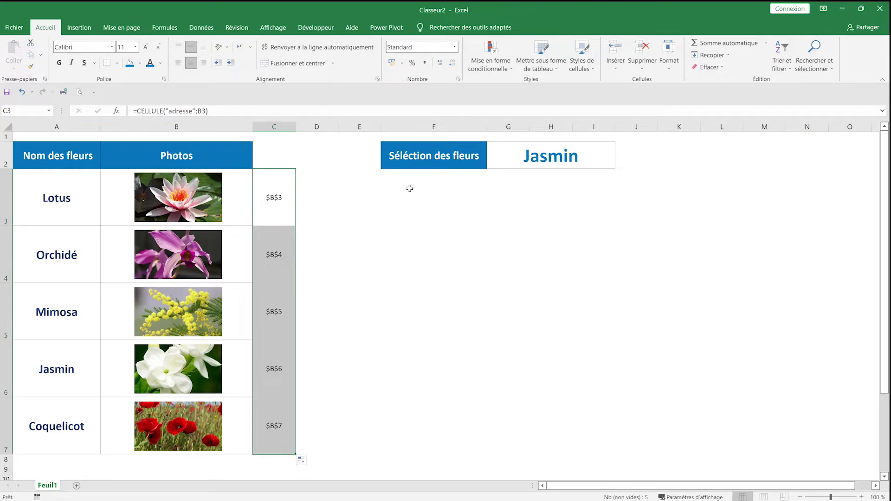
{"action": "left_click", "coordinate": [437, 187]}
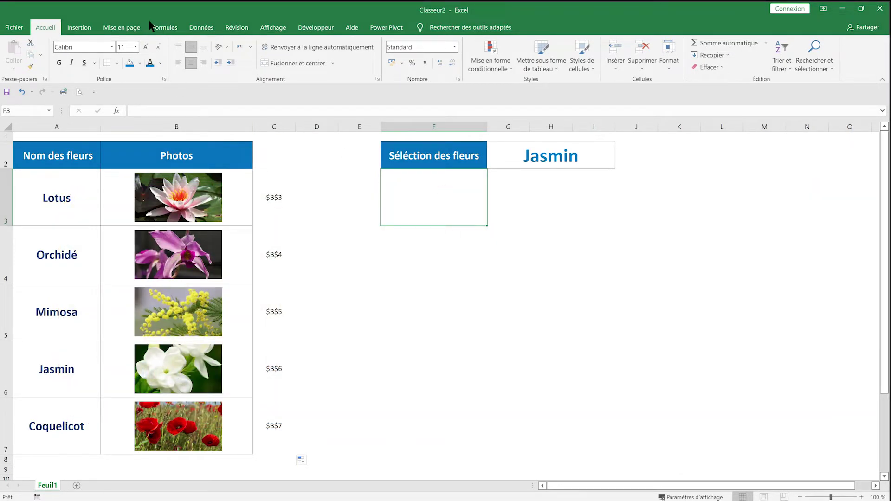
Define the name photo as =INDIRECT(RECHERCHEV(Feuil1!$G$2;Feuil1!$A$3:$C$7;3;0)).
{"action": "left_click", "coordinate": [170, 26]}
{"action": "left_click", "coordinate": [411, 42]}
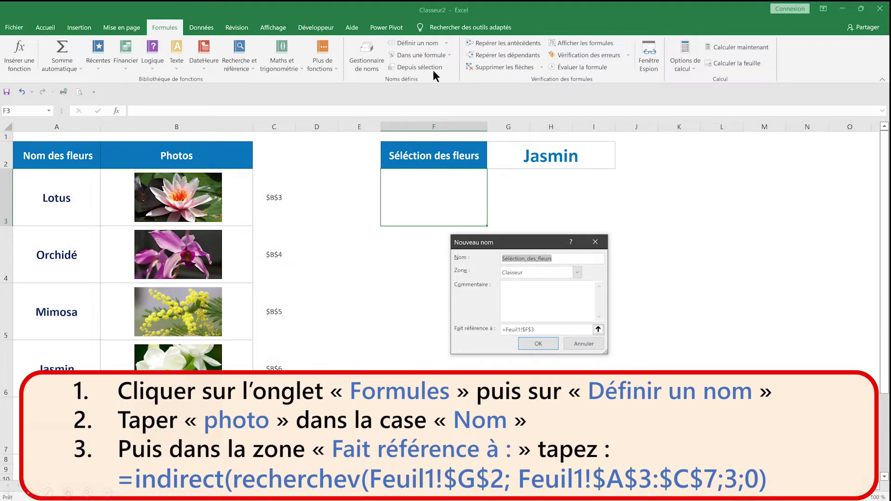
{"action": "type", "text": "photo"}
{"action": "left_click", "coordinate": [512, 329]}
{"action": "type", "text": "="}
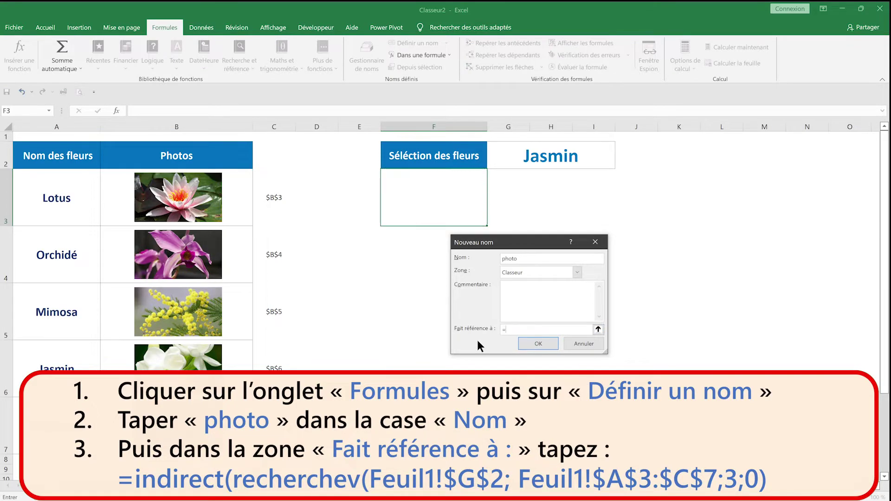
{"action": "type", "text": "indire"}
{"action": "type", "text": "ct"}
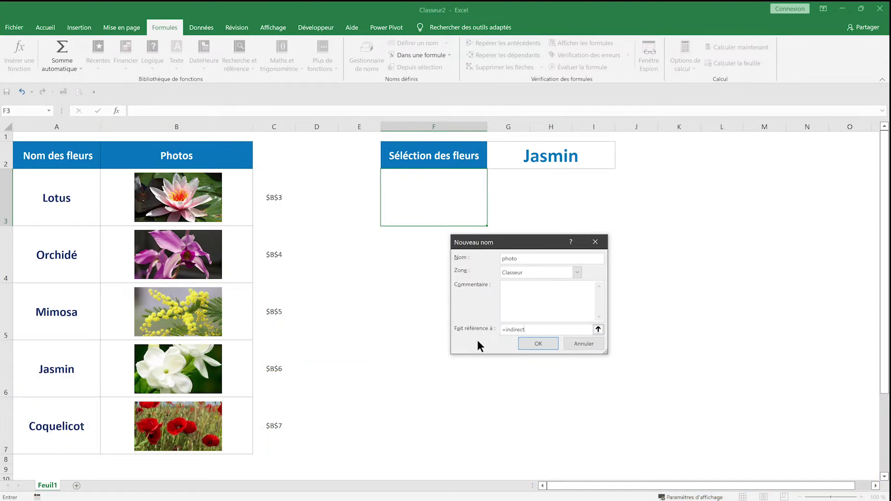
{"action": "type", "text": "(recherc"}
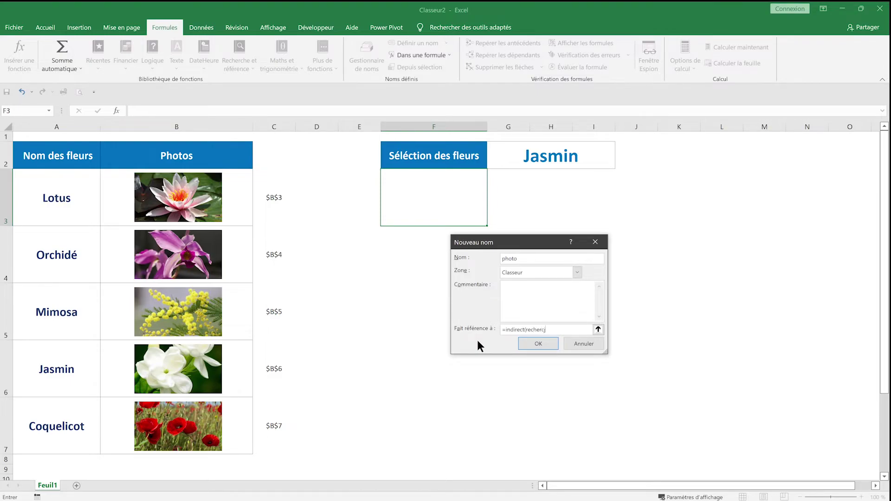
{"action": "type", "text": "hev("}
{"action": "left_click", "coordinate": [586, 159]}
{"action": "type", "text": ";"}
{"action": "left_click_drag", "start_coordinate": [70, 207], "coordinate": [276, 416]}
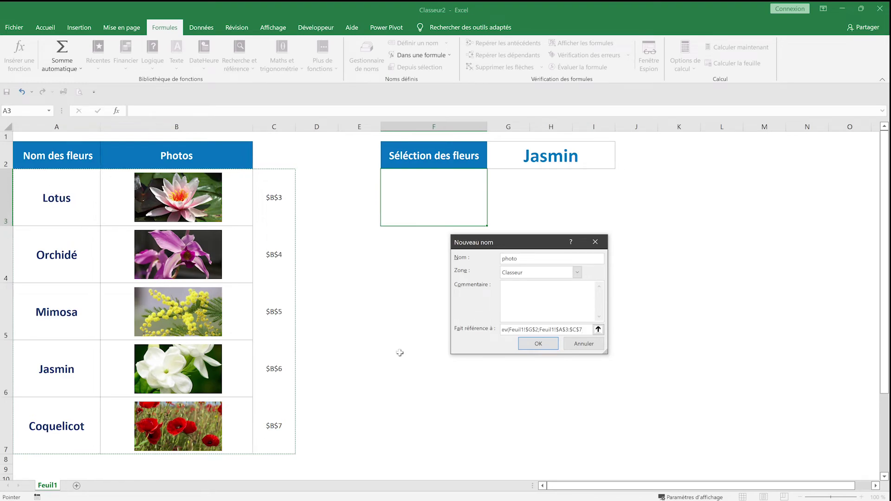
{"action": "type", "text": ","}
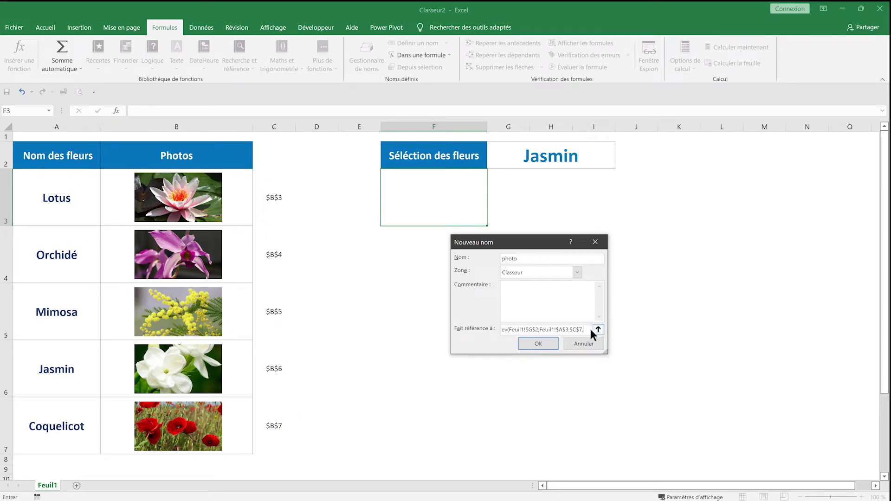
{"action": "type", "text": "3"}
{"action": "type", "text": "))"}
{"action": "left_click_drag", "start_coordinate": [528, 331], "coordinate": [480, 329]}
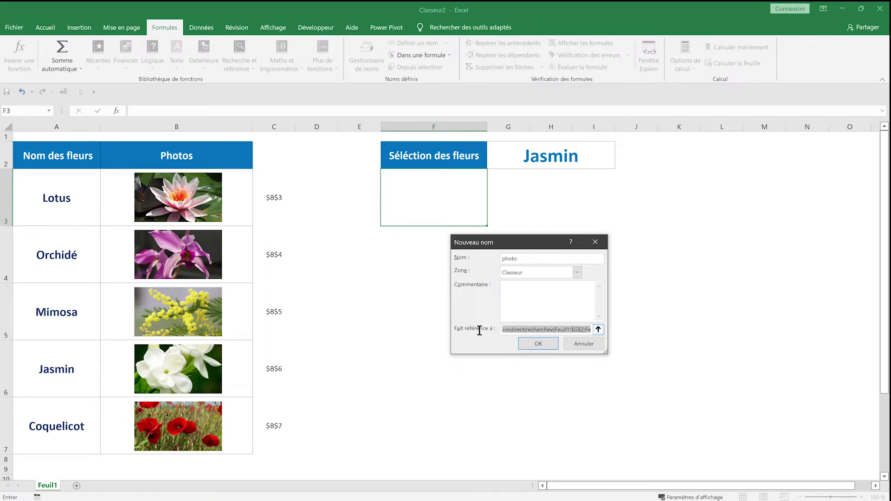
{"action": "left_click", "coordinate": [538, 344]}
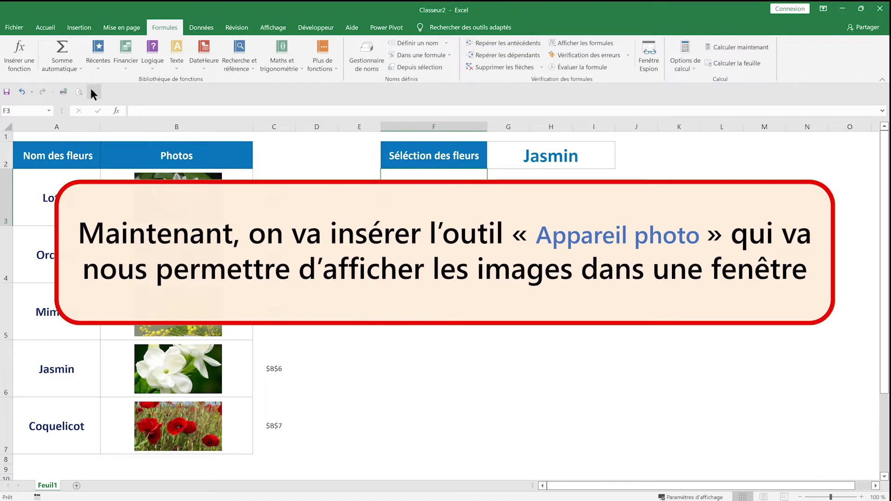
Add the Appareil photo (Camera) command from Toutes les commandes to the Quick Access Toolbar.
{"action": "left_click", "coordinate": [91, 91]}
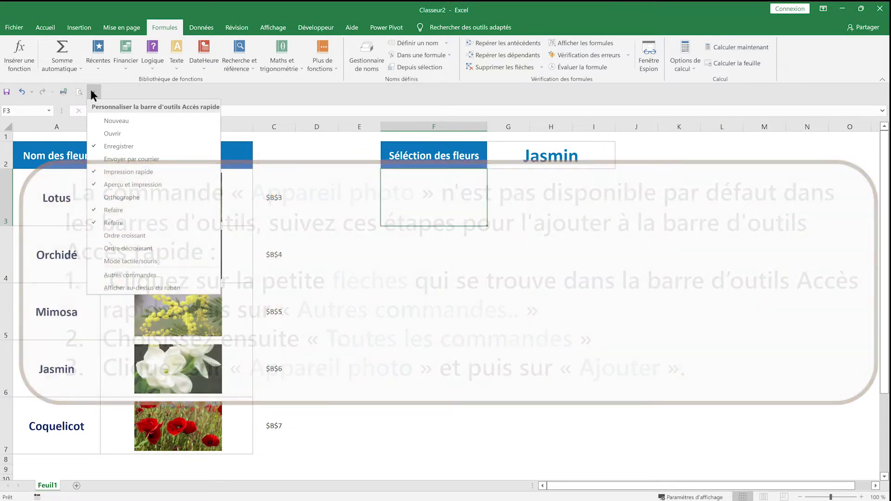
{"action": "left_click", "coordinate": [149, 274]}
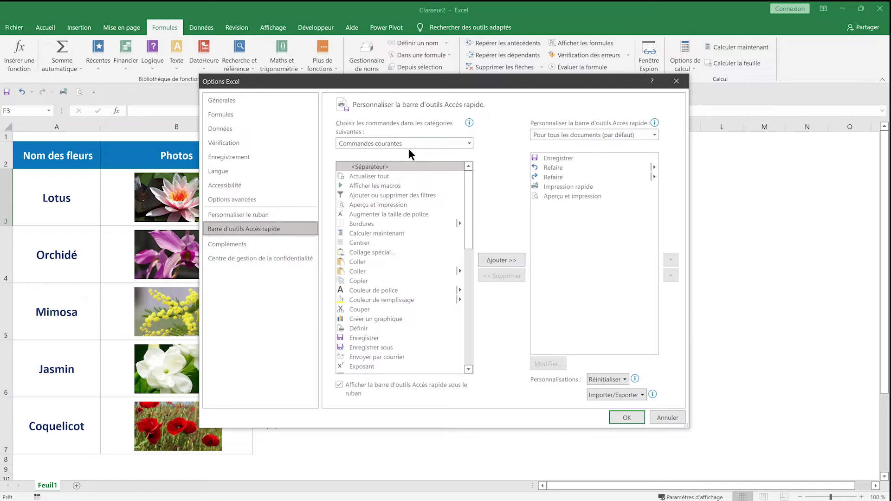
{"action": "left_click", "coordinate": [471, 142]}
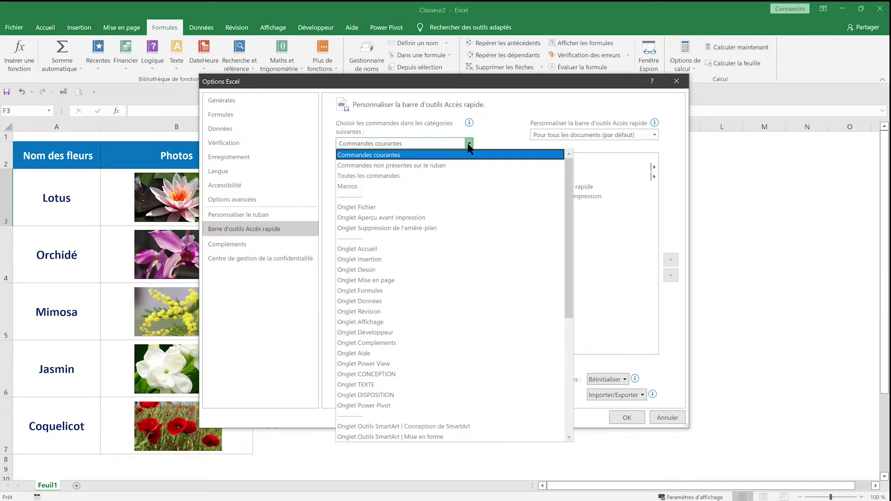
{"action": "left_click", "coordinate": [346, 176]}
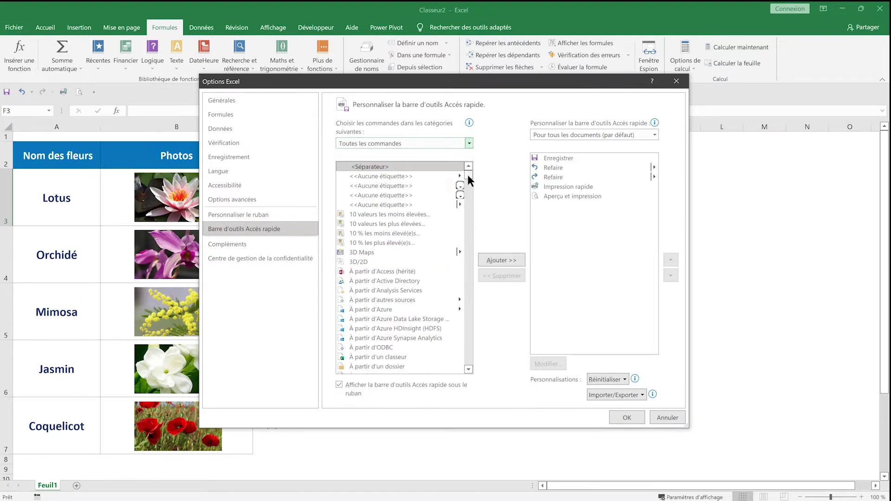
{"action": "mouse_move", "coordinate": [468, 178]}
{"action": "left_mouse_down"}
{"action": "mouse_move", "coordinate": [475, 199]}
{"action": "mouse_move", "coordinate": [464, 236]}
{"action": "mouse_move", "coordinate": [469, 204]}
{"action": "left_mouse_up"}
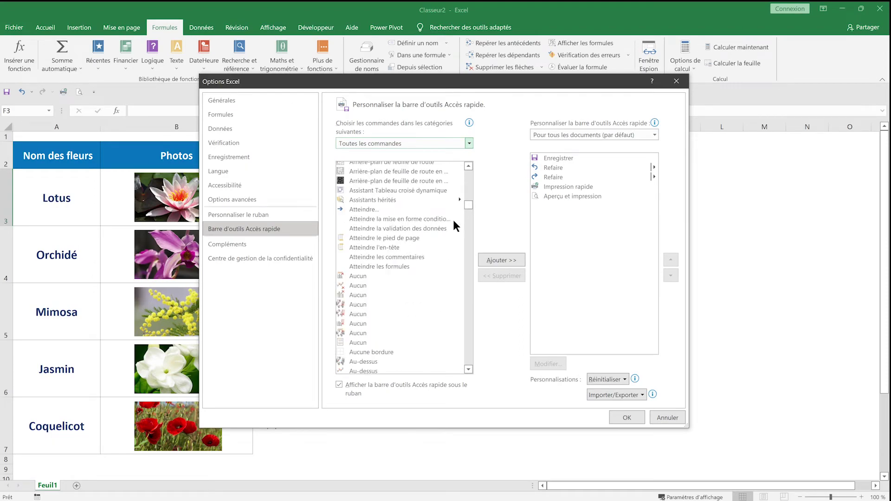
{"action": "scroll", "coordinate": [454, 223], "scroll_direction": "up", "scroll_amount": 8}
{"action": "left_click", "coordinate": [368, 274]}
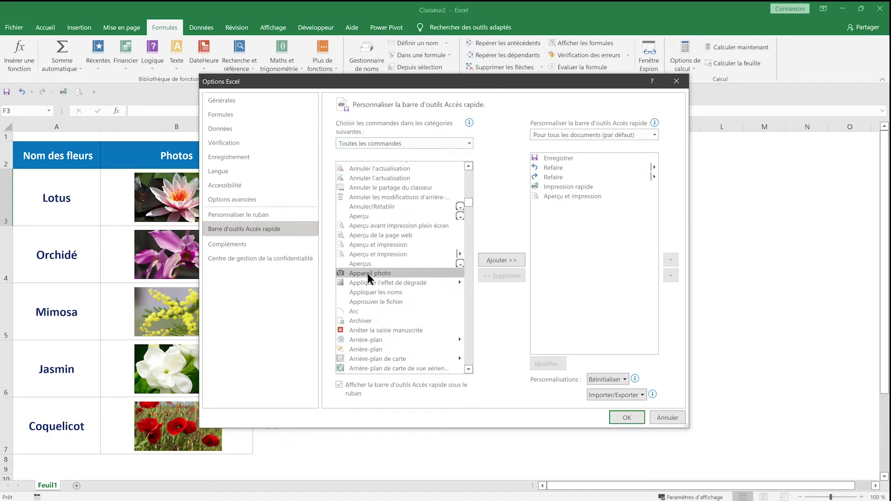
{"action": "left_click", "coordinate": [511, 260]}
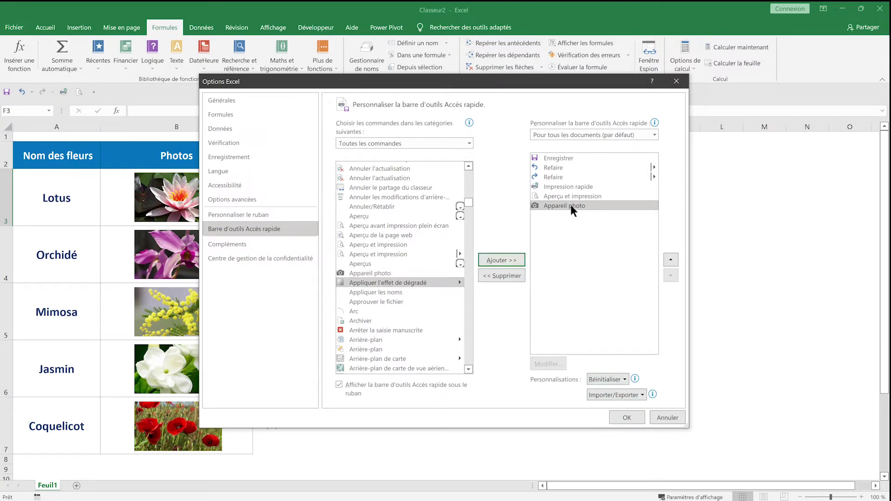
{"action": "left_click", "coordinate": [621, 416]}
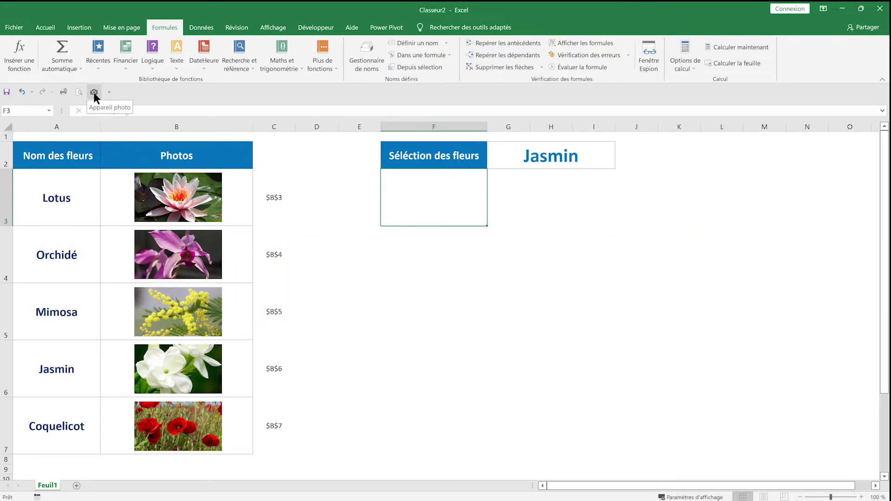
Shift all five flower pictures left within column B and narrow column B to fit them.
{"action": "left_click", "coordinate": [158, 126]}
{"action": "left_click", "coordinate": [186, 188]}
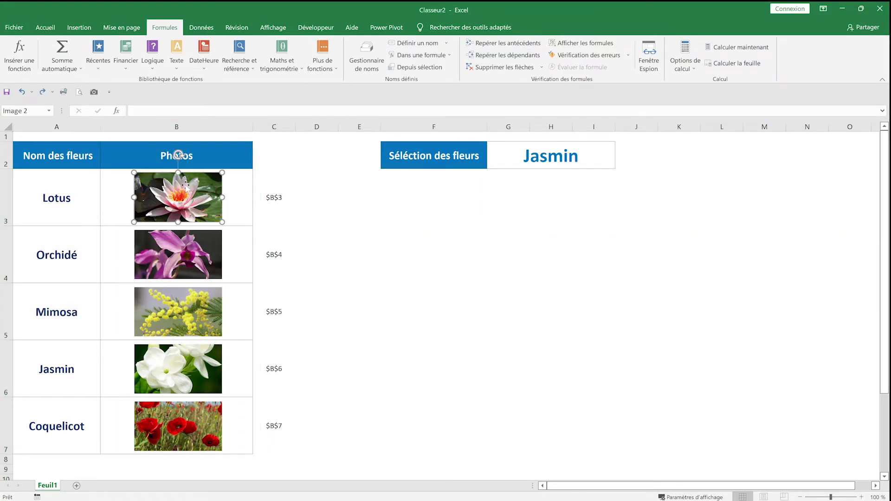
{"action": "key", "text": "ctrl+a"}
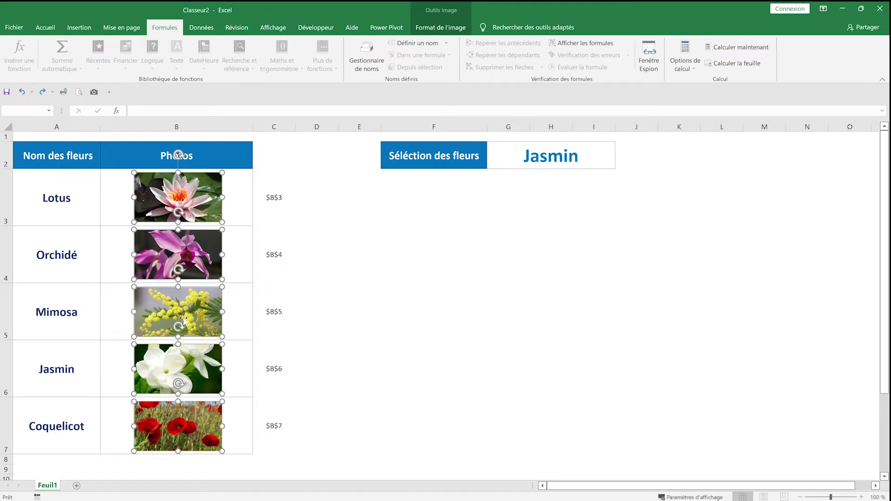
{"action": "left_click_drag", "start_coordinate": [185, 320], "coordinate": [159, 316]}
{"action": "key", "text": "ctrl+z"}
{"action": "left_click_drag", "start_coordinate": [187, 198], "coordinate": [160, 200]}
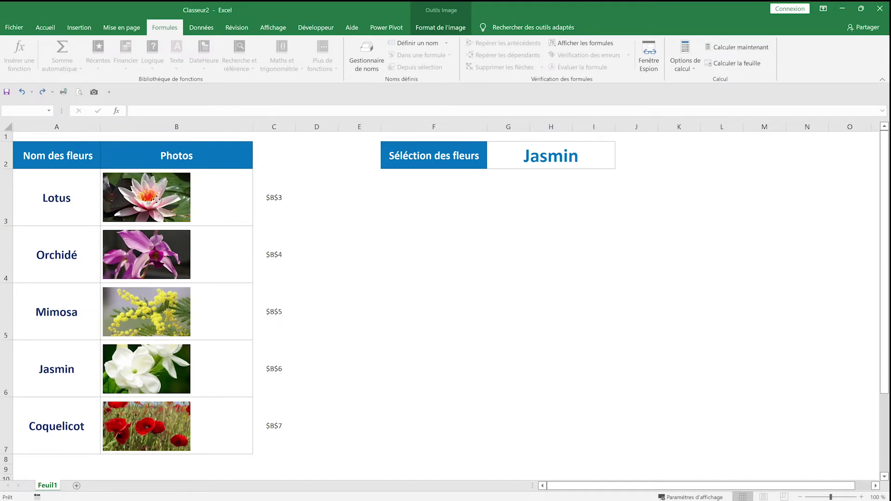
{"action": "left_click_drag", "start_coordinate": [160, 199], "coordinate": [157, 199]}
{"action": "left_click", "coordinate": [278, 169]}
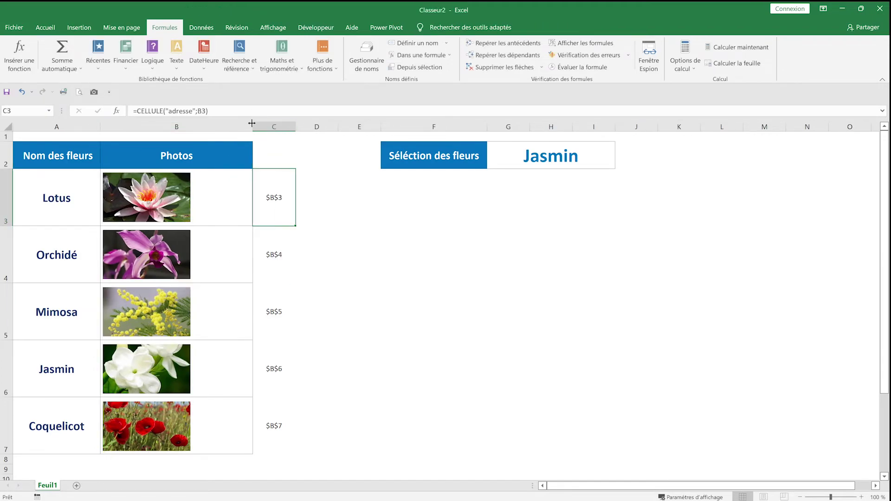
{"action": "left_click_drag", "start_coordinate": [252, 126], "coordinate": [194, 131]}
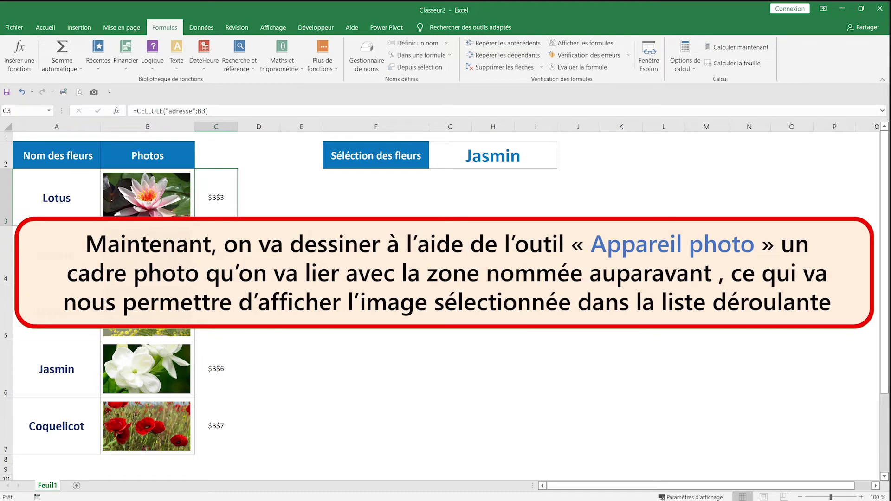
Snapshot cell E3 as a linked picture below the selector and link it to =photo.
{"action": "left_click", "coordinate": [307, 221]}
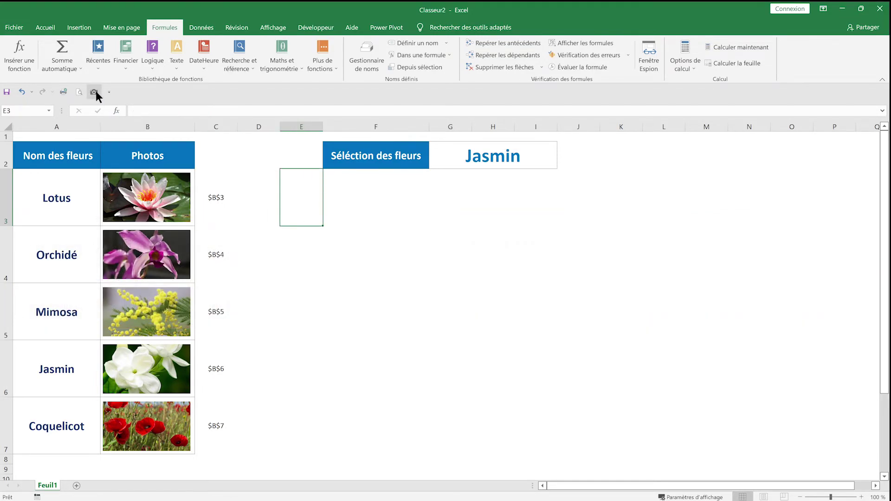
{"action": "left_click", "coordinate": [95, 92]}
{"action": "left_click", "coordinate": [354, 242]}
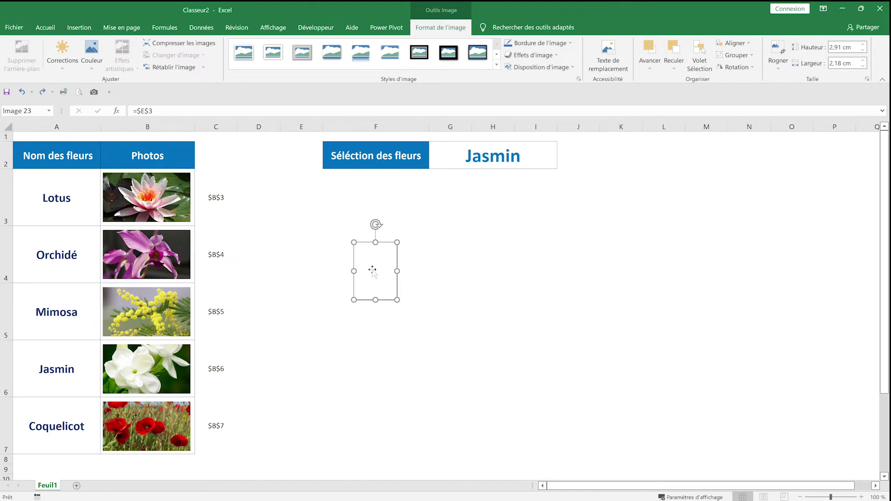
{"action": "left_click_drag", "start_coordinate": [165, 108], "coordinate": [122, 110]}
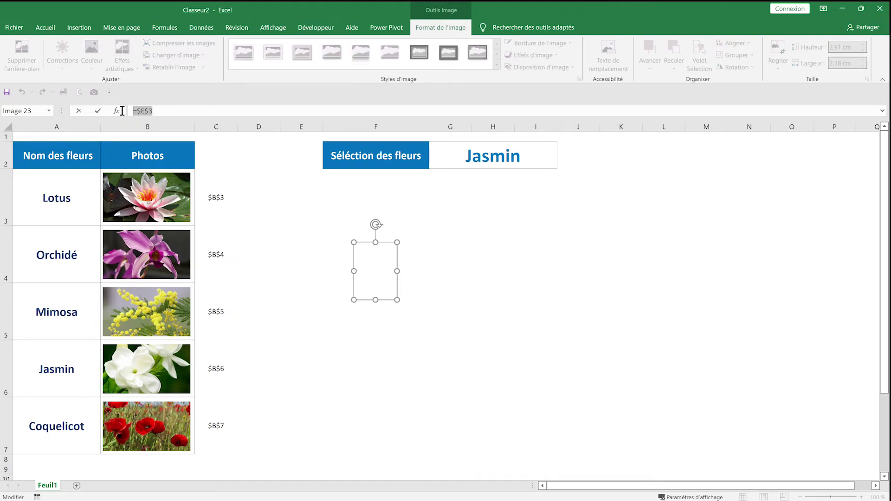
{"action": "type", "text": "="}
{"action": "type", "text": "pho"}
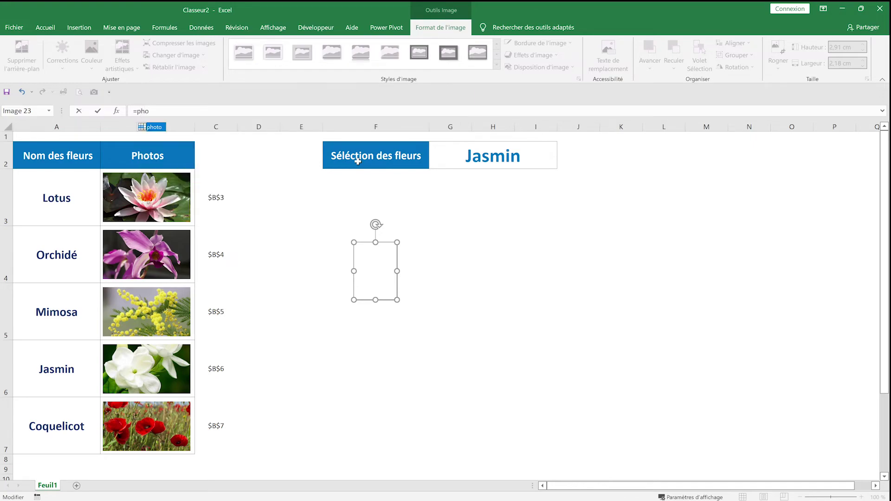
{"action": "type", "text": "to"}
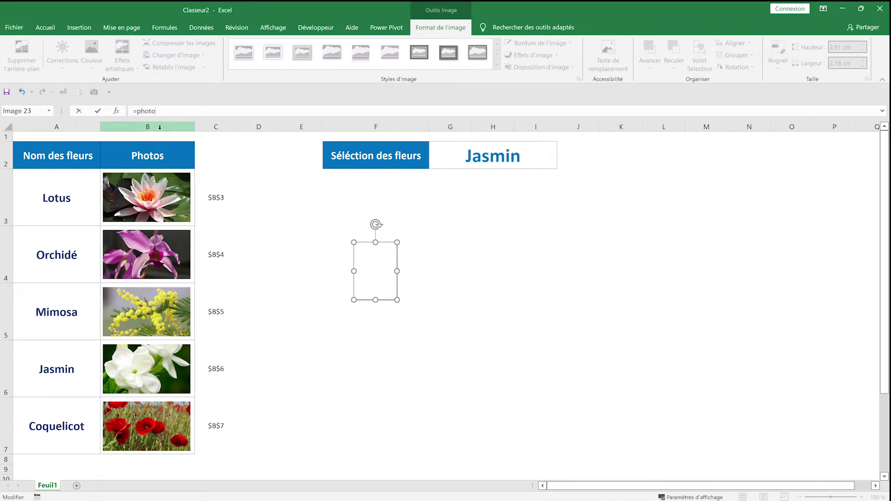
{"action": "key", "text": "Return"}
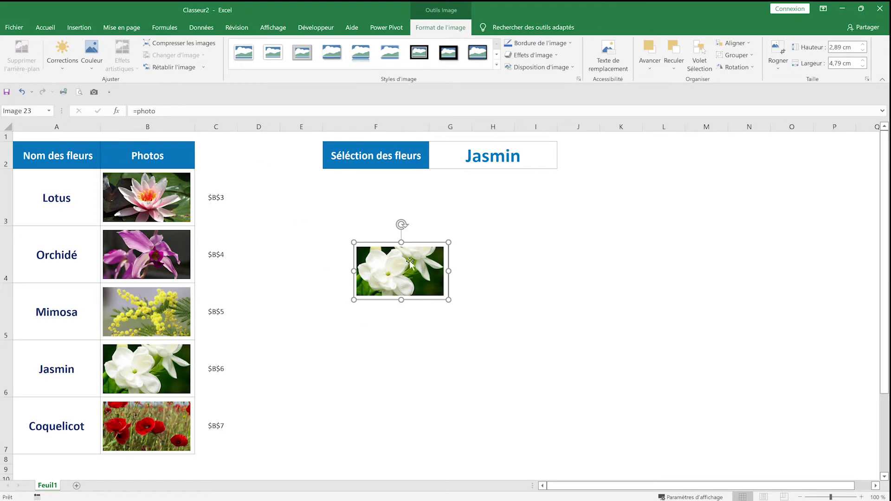
Move the Jasmin picture right and enlarge it to 7.96 cm tall.
{"action": "mouse_move", "coordinate": [410, 263]}
{"action": "left_mouse_down"}
{"action": "mouse_move", "coordinate": [442, 266]}
{"action": "mouse_move", "coordinate": [481, 295]}
{"action": "left_mouse_up"}
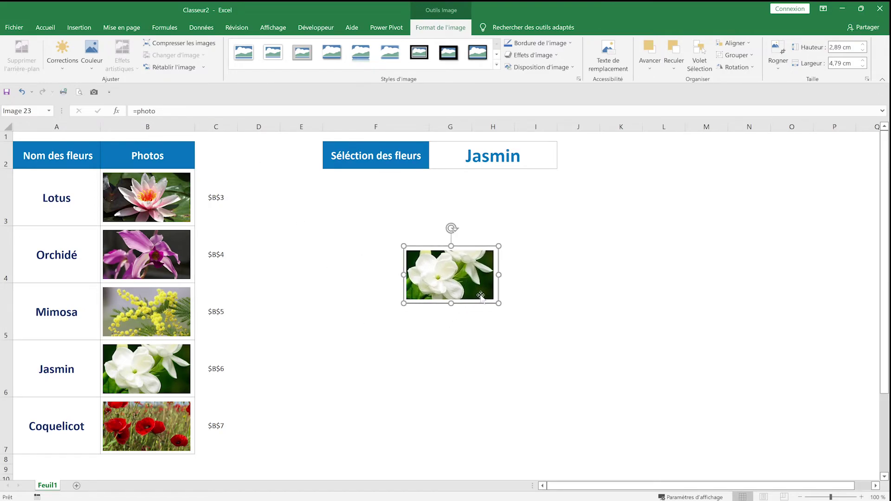
{"action": "left_click_drag", "start_coordinate": [497, 246], "coordinate": [627, 199]}
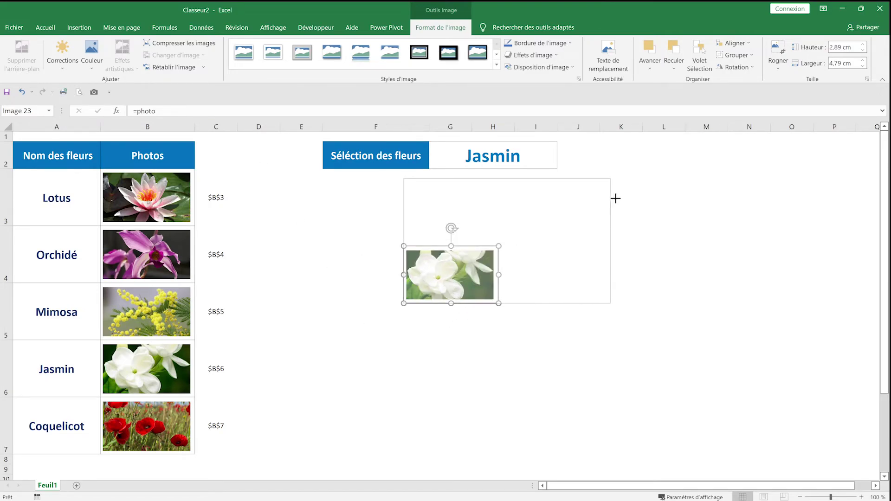
{"action": "mouse_move", "coordinate": [564, 231]}
{"action": "left_mouse_down"}
{"action": "mouse_move", "coordinate": [606, 304]}
{"action": "mouse_move", "coordinate": [599, 300]}
{"action": "left_mouse_up"}
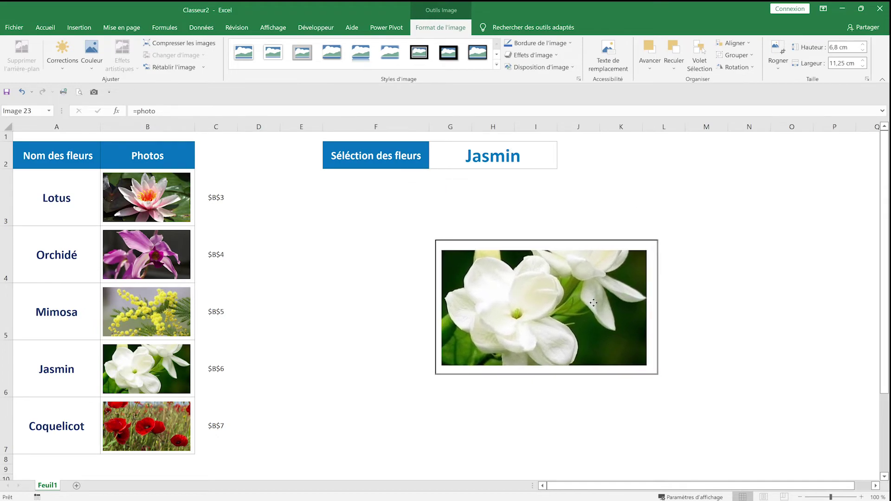
{"action": "left_click_drag", "start_coordinate": [656, 238], "coordinate": [691, 216]}
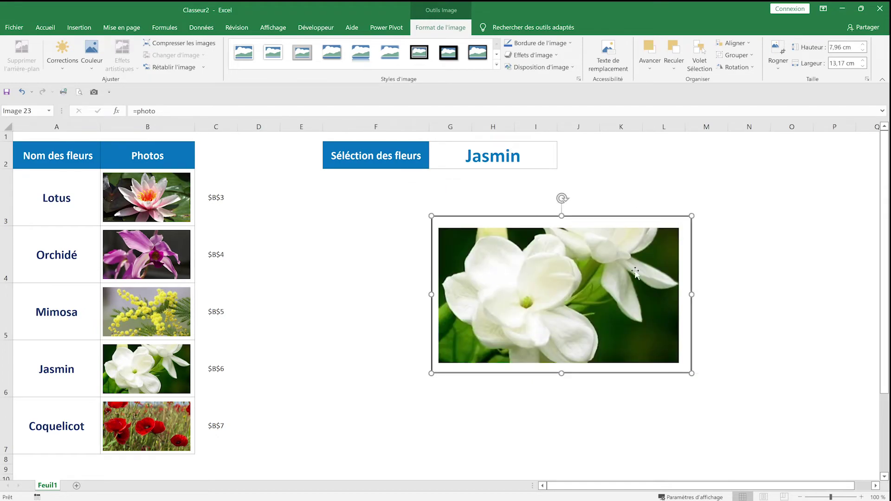
{"action": "left_click_drag", "start_coordinate": [625, 279], "coordinate": [626, 293]}
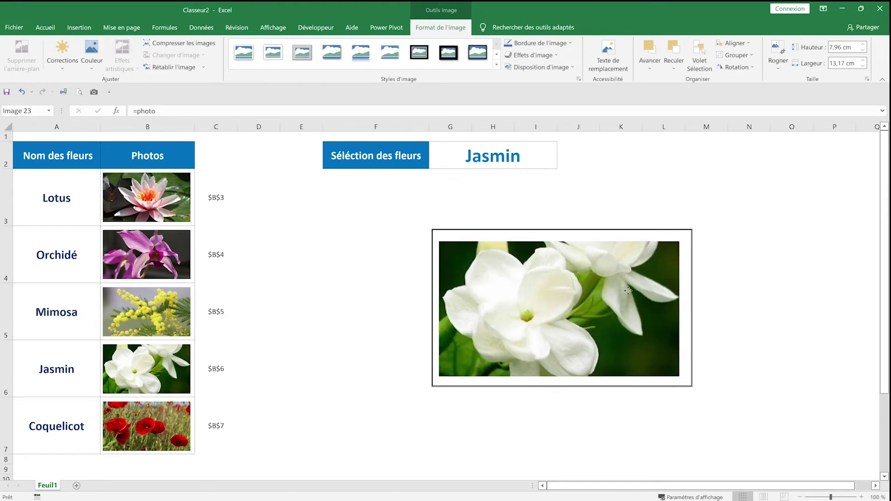
Select the five column B flower photos, then deselect them.
{"action": "left_click", "coordinate": [149, 207]}
{"action": "left_click", "coordinate": [148, 255], "text": "ctrl"}
{"action": "left_click", "coordinate": [147, 311], "text": "ctrl"}
{"action": "left_click", "coordinate": [148, 367], "text": "ctrl"}
{"action": "left_click", "coordinate": [148, 409], "text": "ctrl"}
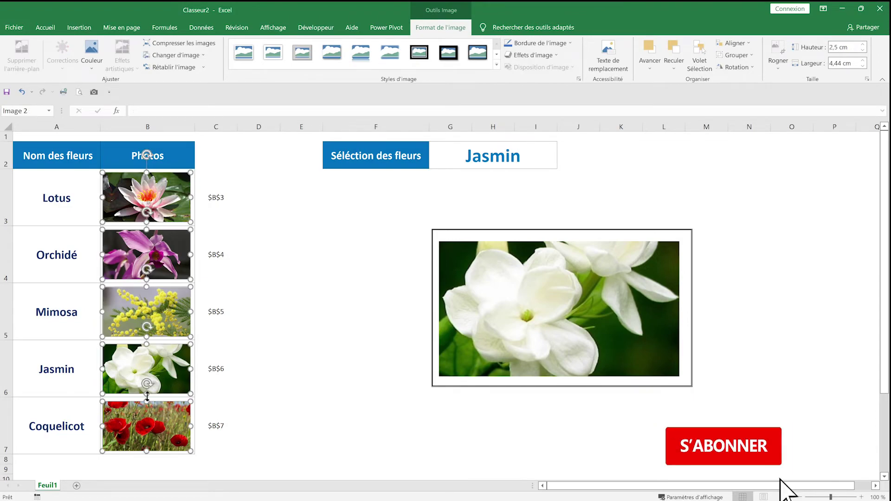
{"action": "key", "text": "Escape"}
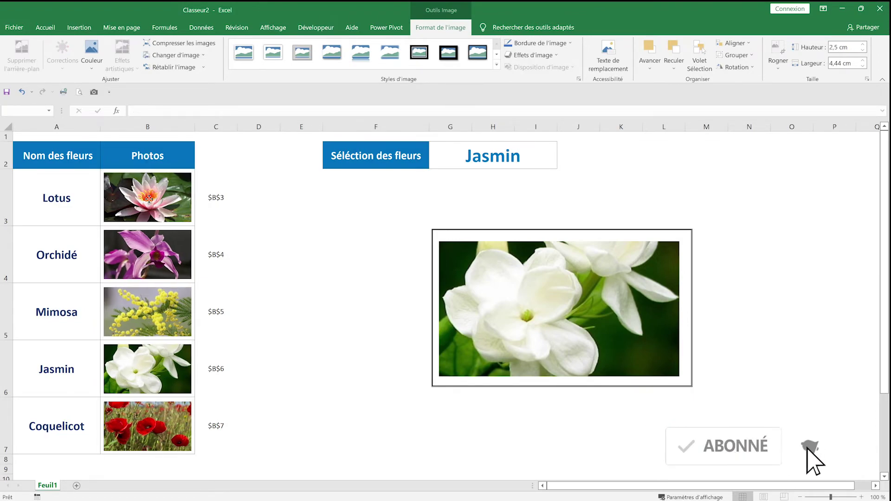
Pick Lotus, Orchidé, Jasmin and finally Coquelicot from the G2 flower dropdown.
{"action": "left_click", "coordinate": [306, 315]}
{"action": "left_click", "coordinate": [534, 162]}
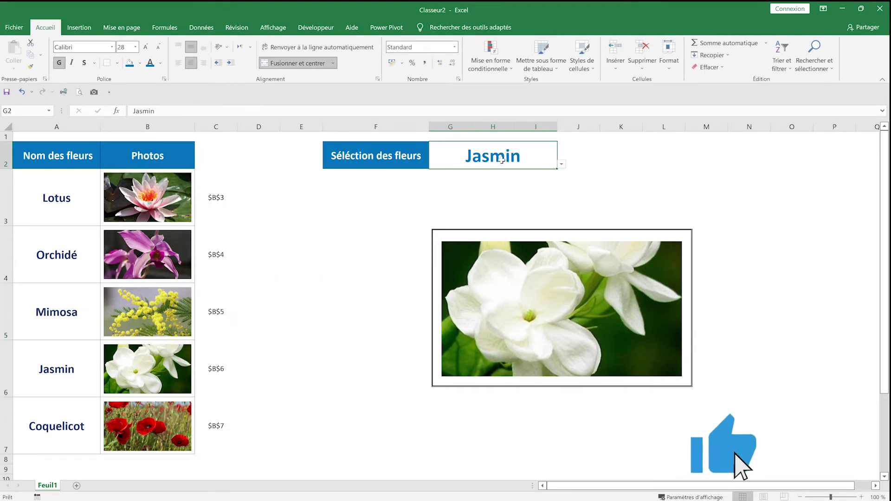
{"action": "left_click", "coordinate": [562, 164]}
{"action": "left_click", "coordinate": [487, 173]}
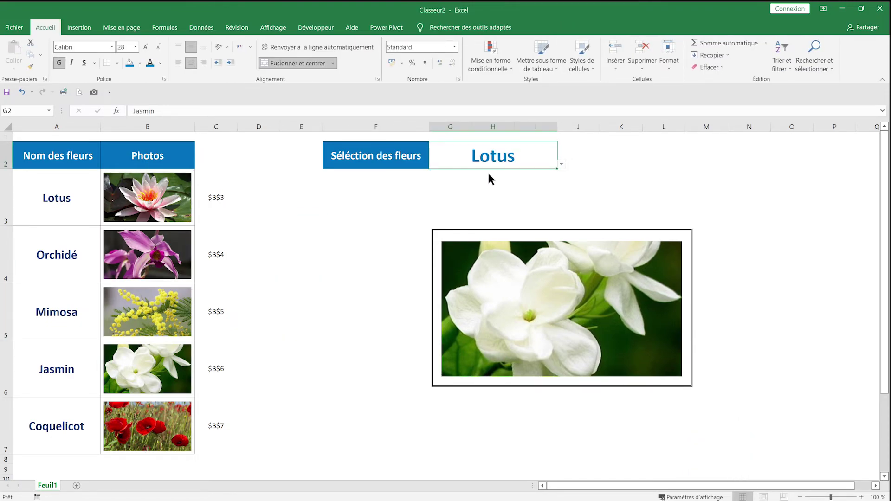
{"action": "left_click", "coordinate": [562, 165]}
{"action": "left_click", "coordinate": [523, 181]}
{"action": "left_click", "coordinate": [561, 165]}
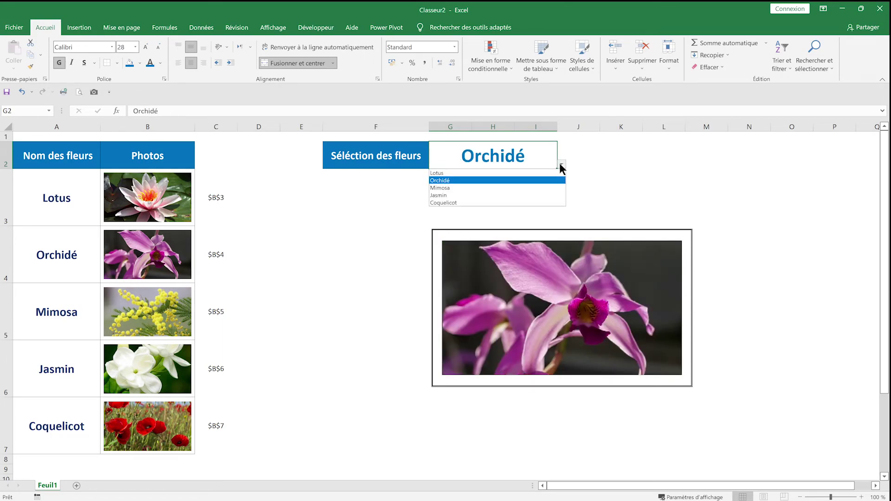
{"action": "left_click", "coordinate": [518, 195]}
{"action": "left_click", "coordinate": [561, 164]}
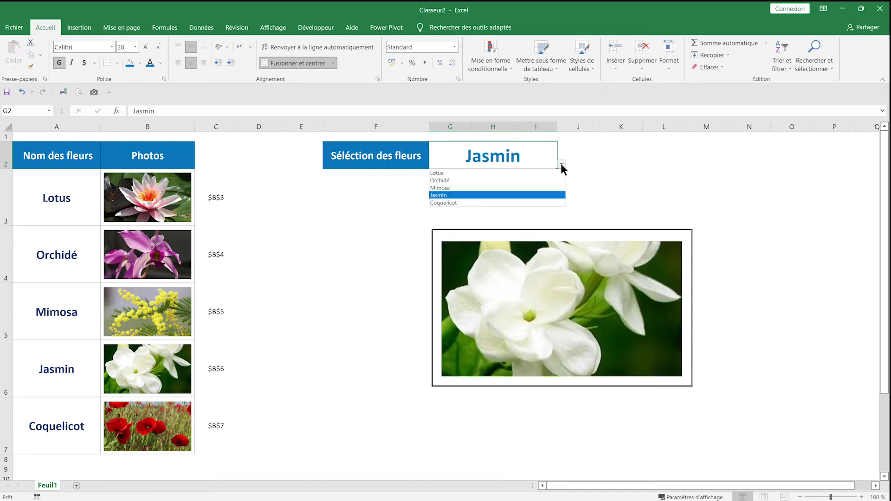
{"action": "left_click", "coordinate": [518, 203]}
Enlarge the poppy picture and shift it slightly up and left below the selector.
{"action": "left_click", "coordinate": [678, 367]}
{"action": "left_click_drag", "start_coordinate": [658, 365], "coordinate": [690, 380]}
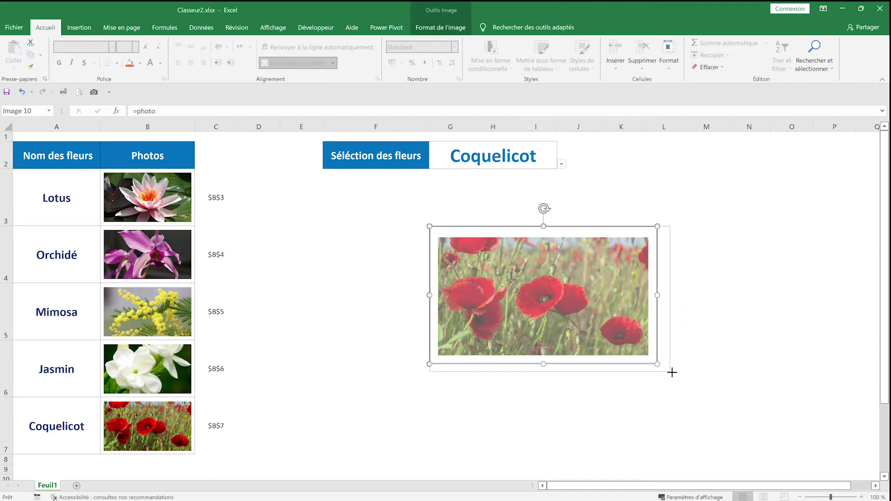
{"action": "left_click_drag", "start_coordinate": [624, 332], "coordinate": [554, 318]}
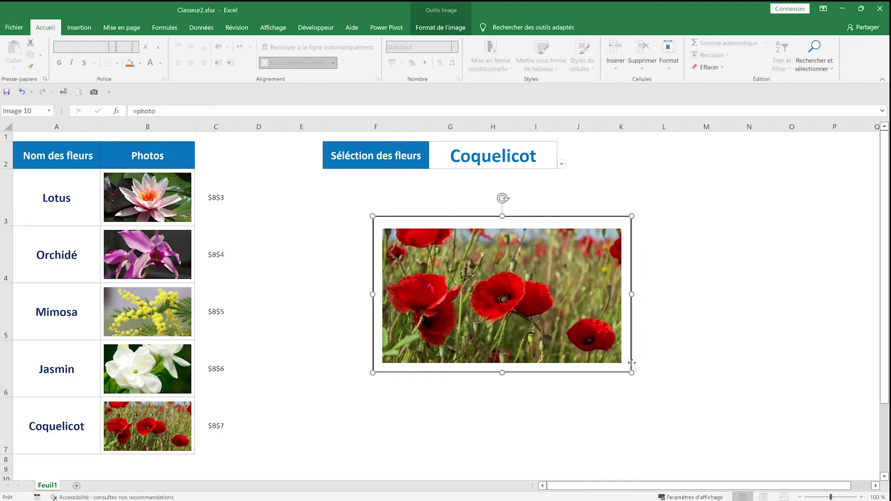
{"action": "left_click_drag", "start_coordinate": [631, 373], "coordinate": [680, 403]}
{"action": "left_click_drag", "start_coordinate": [622, 345], "coordinate": [617, 330]}
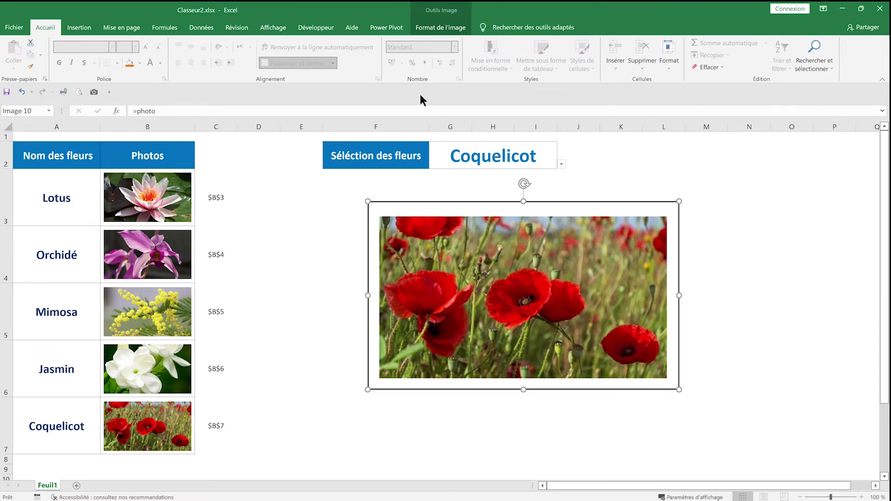
Apply the black-framed reflected picture style from the Styles d'image gallery to the poppy picture.
{"action": "left_click", "coordinate": [426, 27]}
{"action": "left_click", "coordinate": [463, 63]}
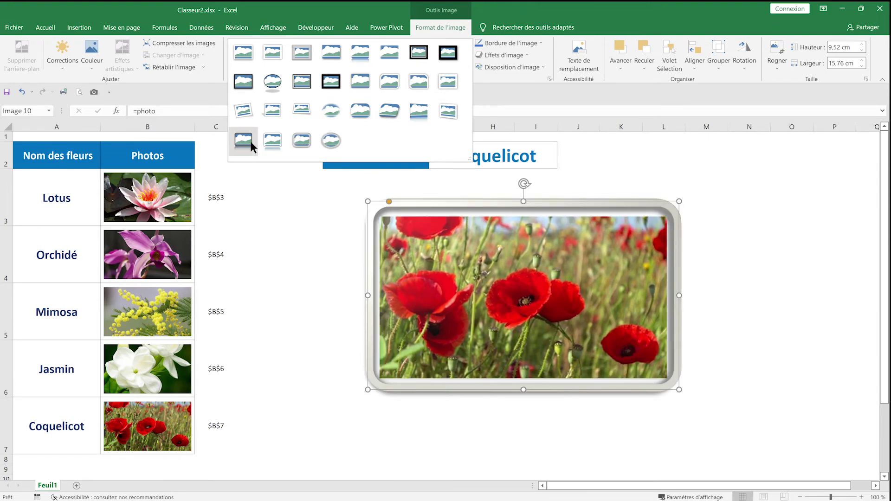
{"action": "left_click", "coordinate": [250, 141]}
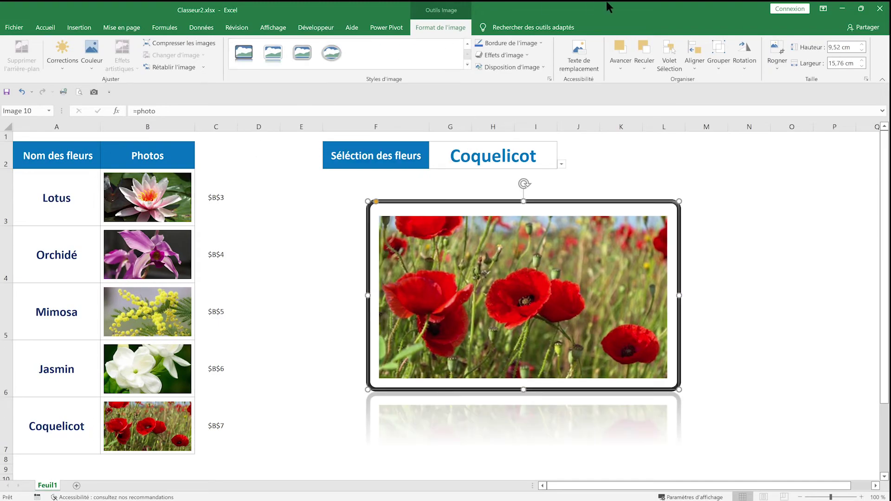
{"action": "left_click", "coordinate": [705, 284]}
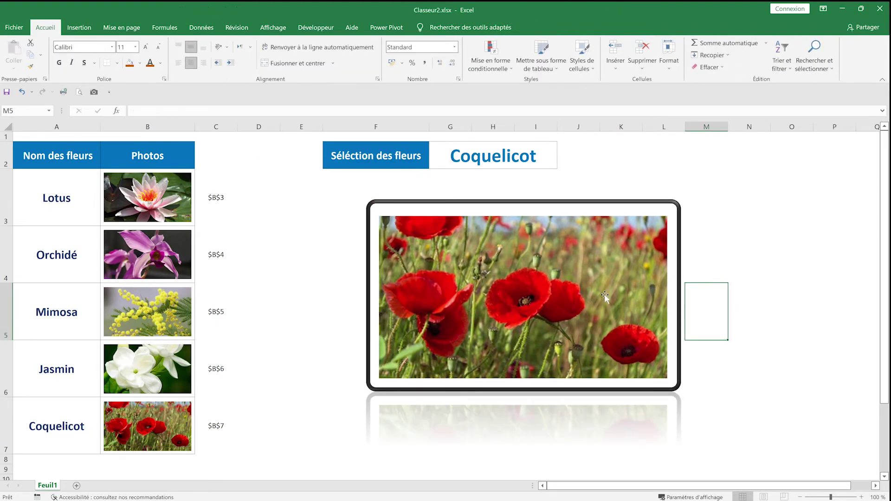
Choose Mimosa, Jasmin, Coquelicot, Orchidé, then Lotus in the G2 dropdown.
{"action": "left_click", "coordinate": [541, 156]}
{"action": "left_click", "coordinate": [561, 164]}
{"action": "left_click", "coordinate": [519, 186]}
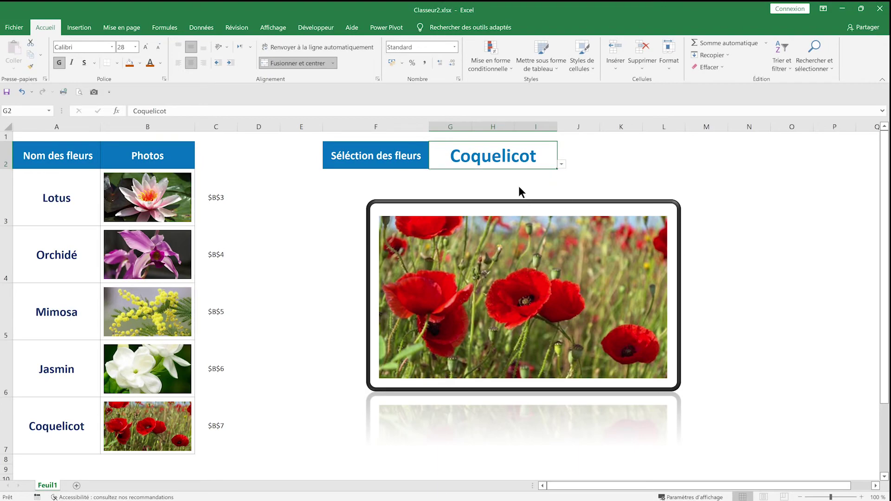
{"action": "left_click", "coordinate": [561, 164]}
{"action": "left_click", "coordinate": [510, 191]}
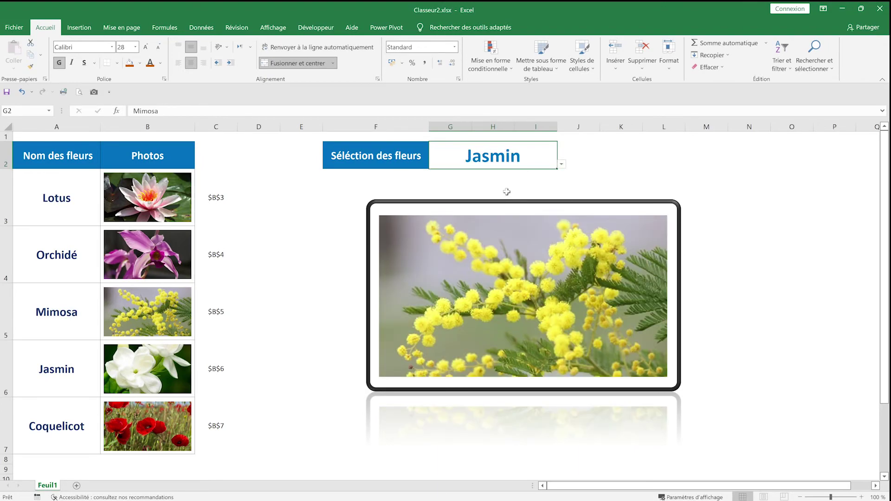
{"action": "left_click", "coordinate": [562, 164]}
{"action": "left_click", "coordinate": [503, 203]}
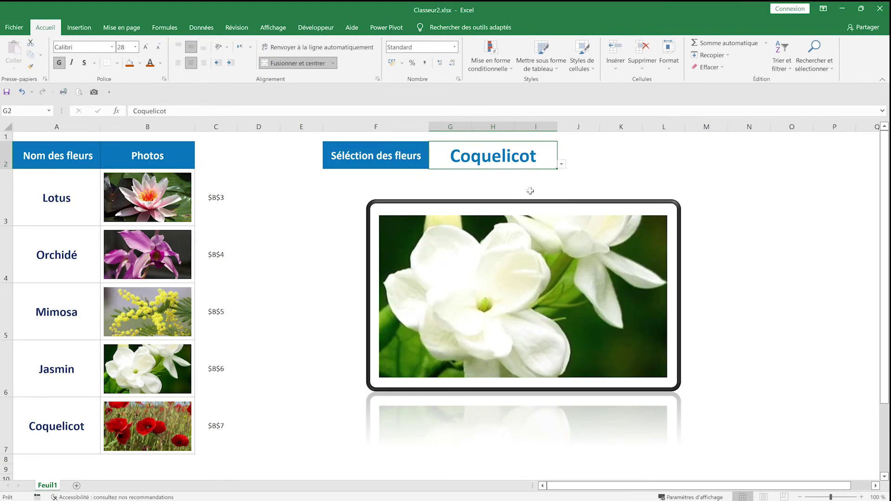
{"action": "left_click", "coordinate": [561, 165]}
{"action": "left_click", "coordinate": [538, 179]}
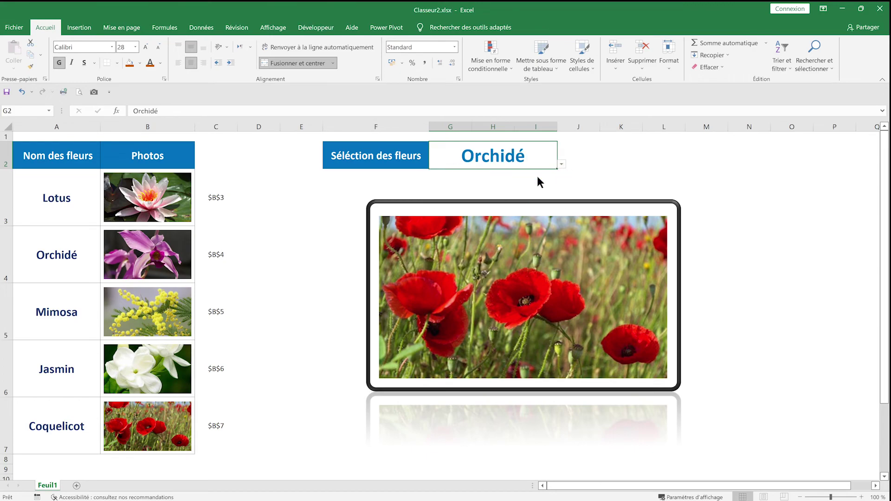
{"action": "left_click", "coordinate": [561, 165]}
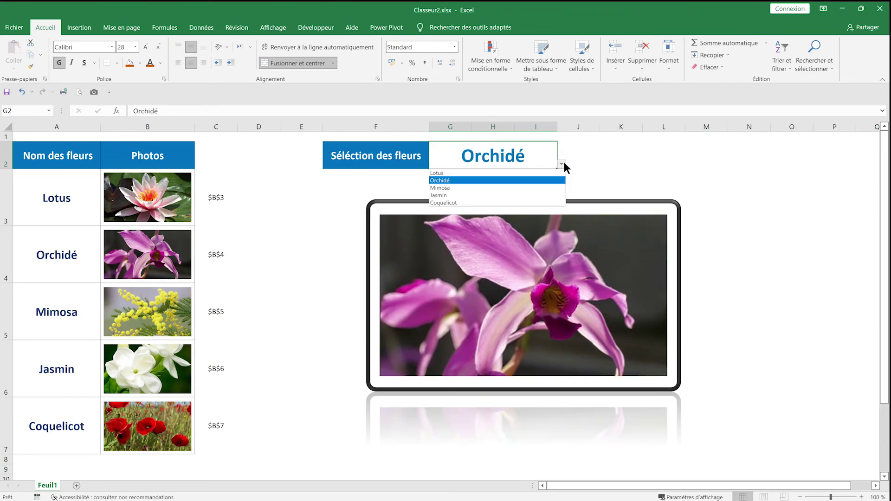
{"action": "left_click", "coordinate": [538, 172]}
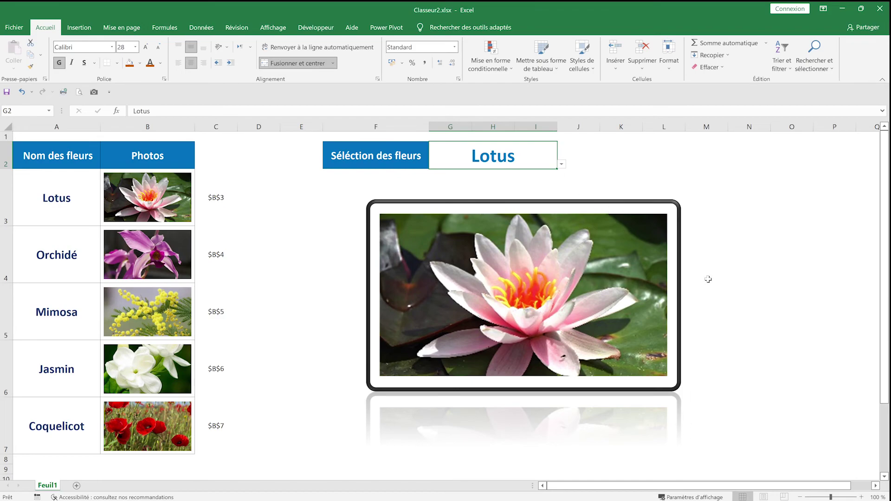